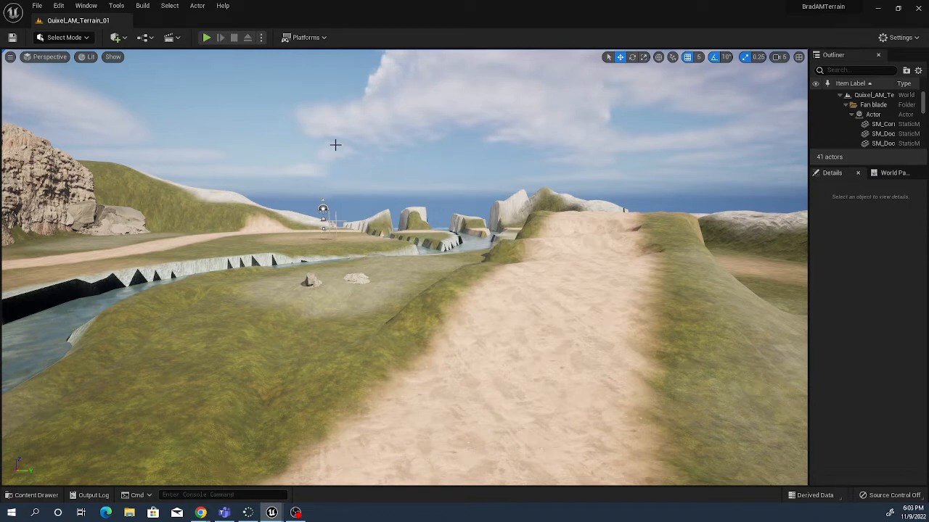
- Add a Cine Camera Actor to the terrain level and widen the Outliner and Details area to show full names
left_click(119, 39)
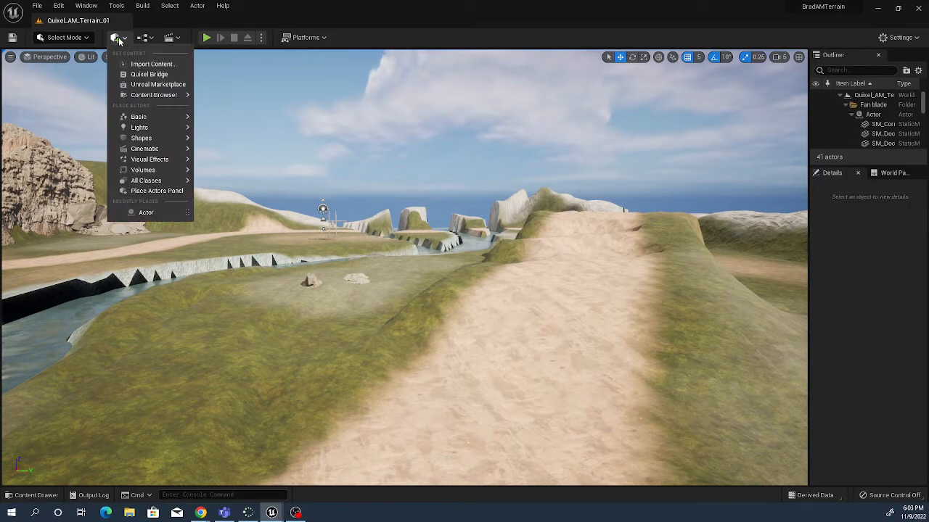
mouse_move(156, 151)
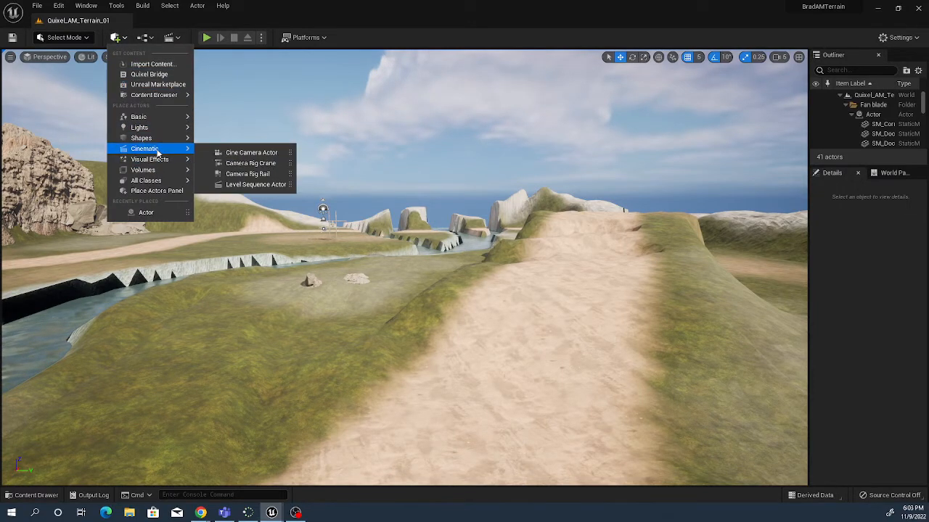
left_click(288, 152)
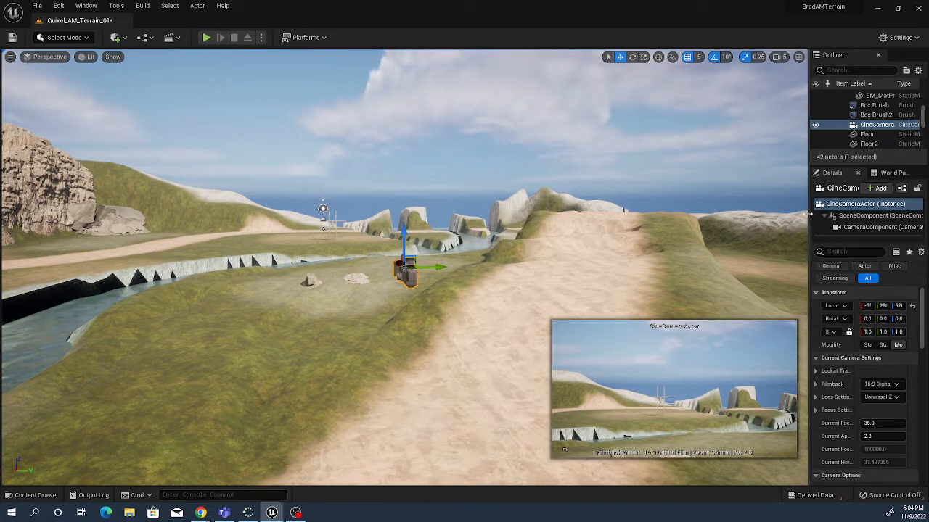
left_click_drag(801, 215, 754, 216)
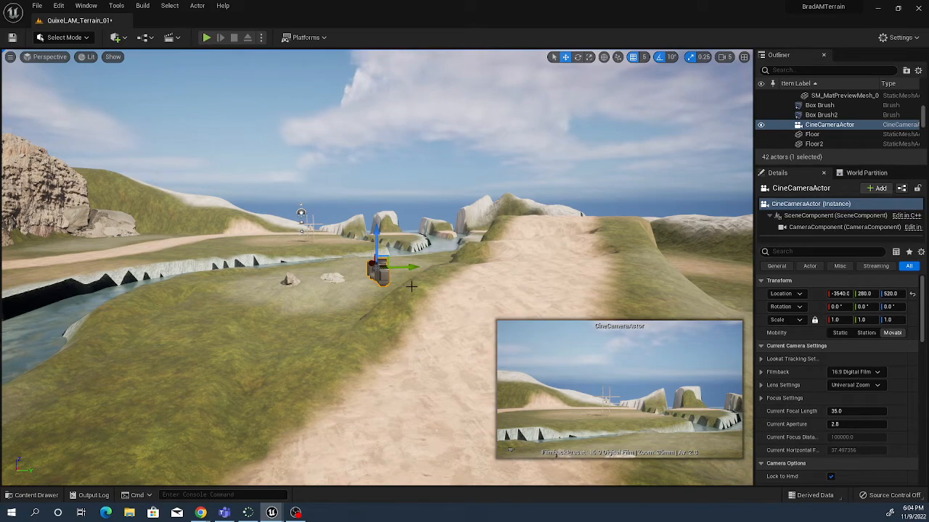
- Move the camera to the dirt path's bend at about X -4955, Y -555, Z 245 and rotate it 30° about Z
right_click_drag(449, 231, 402, 284)
key("s")
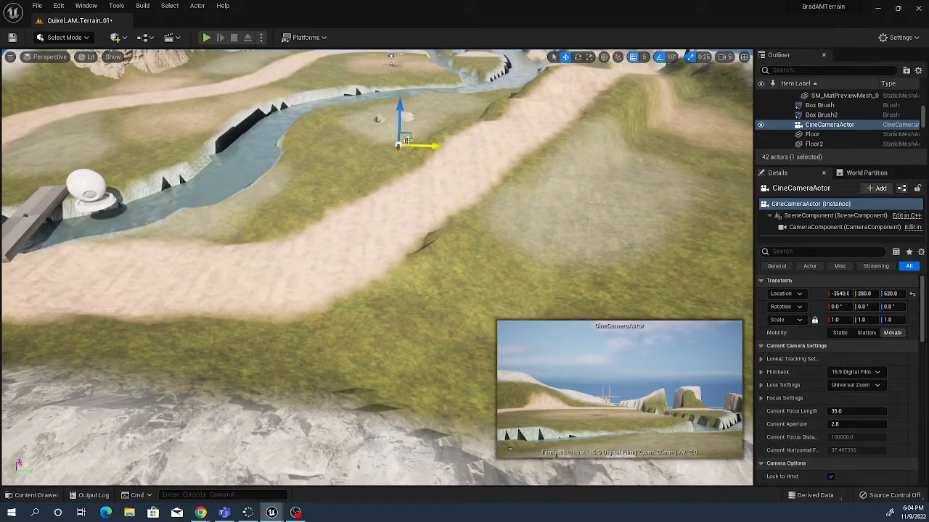
left_click_drag(406, 139, 369, 173)
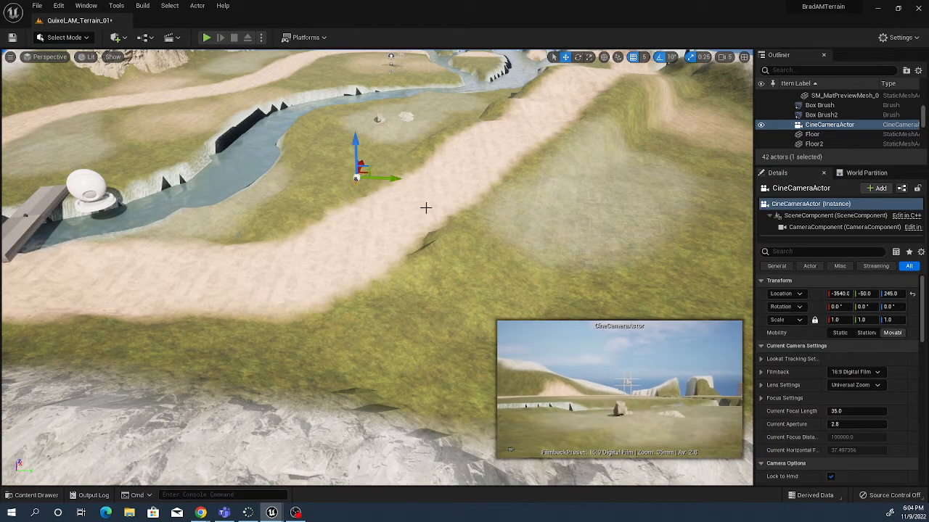
left_click_drag(425, 207, 440, 190)
right_click_drag(440, 190, 454, 179)
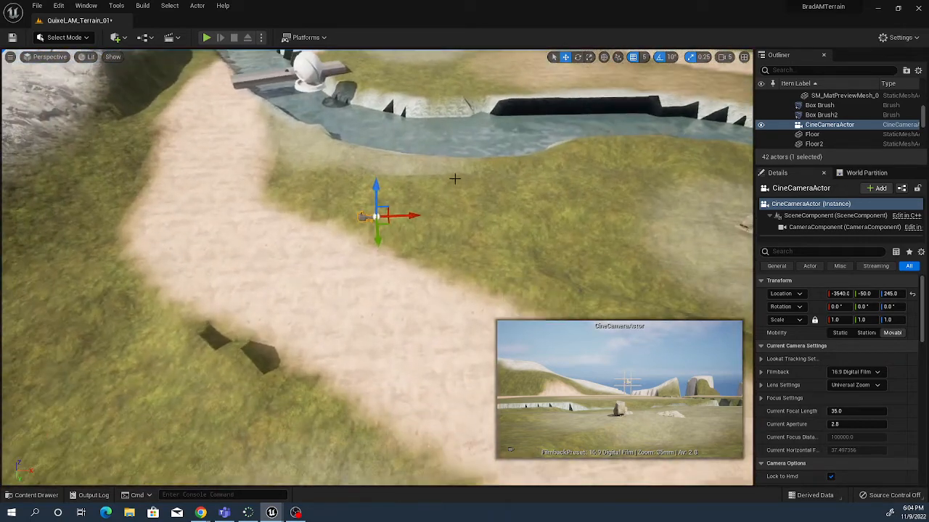
left_click_drag(388, 221, 129, 172)
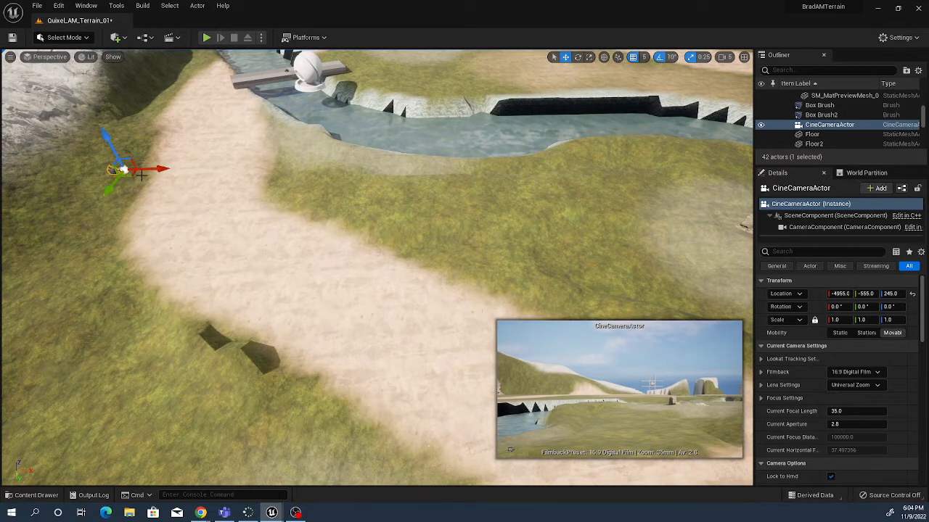
key("e")
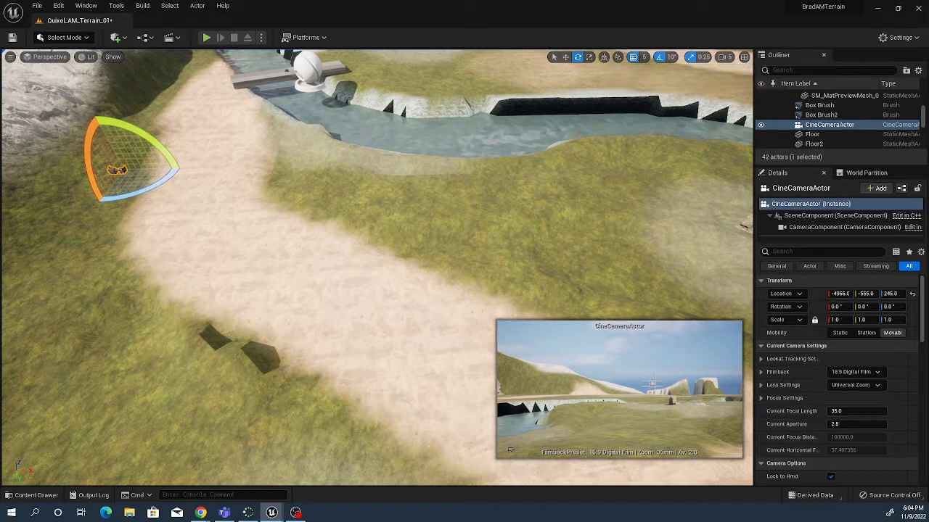
left_click_drag(168, 176, 167, 191)
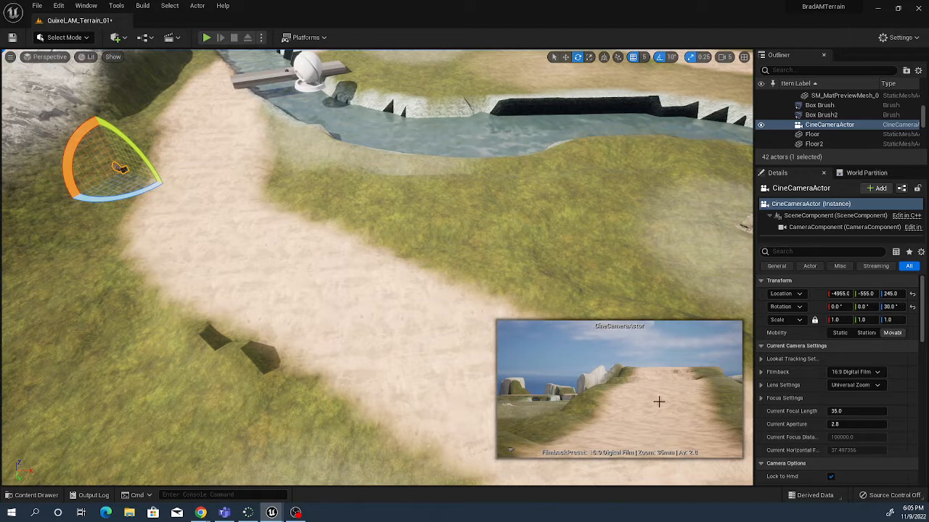
- Rename the first cine camera as CineCameraActor 01
left_click(806, 189)
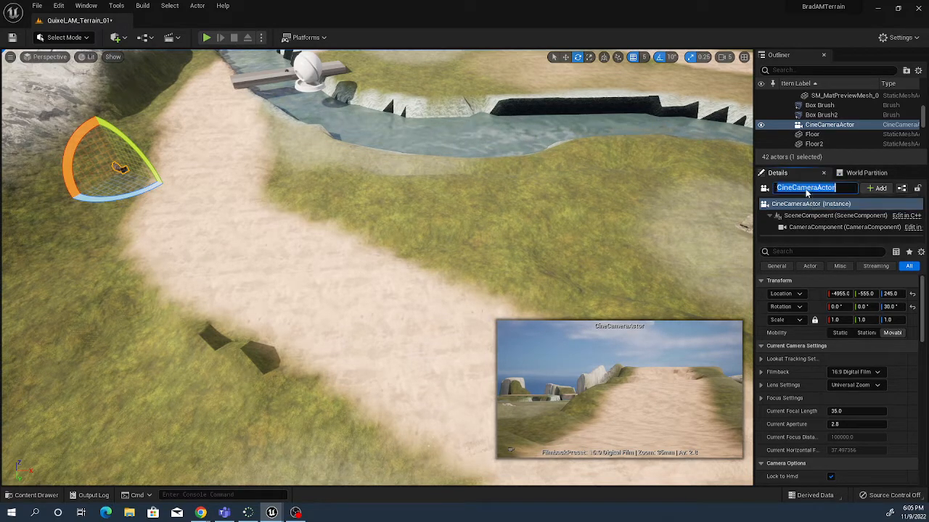
left_click(811, 188)
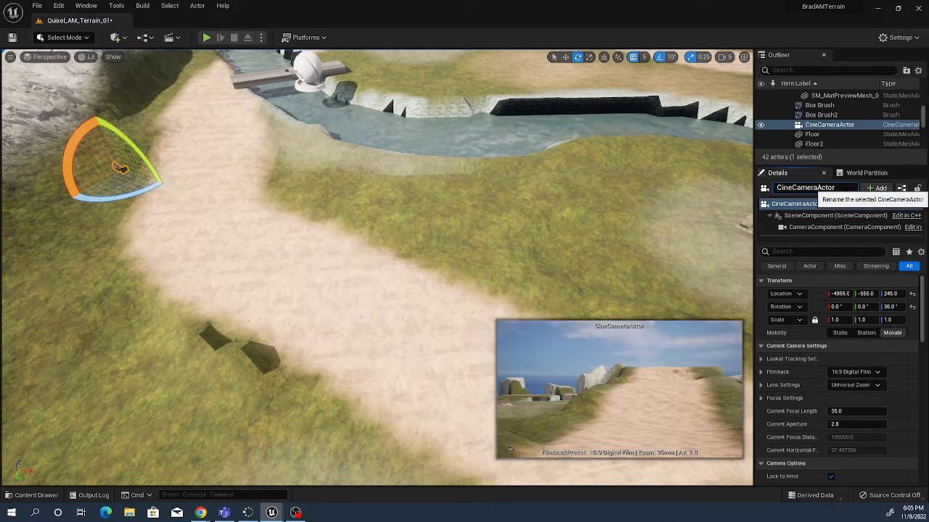
key("Return")
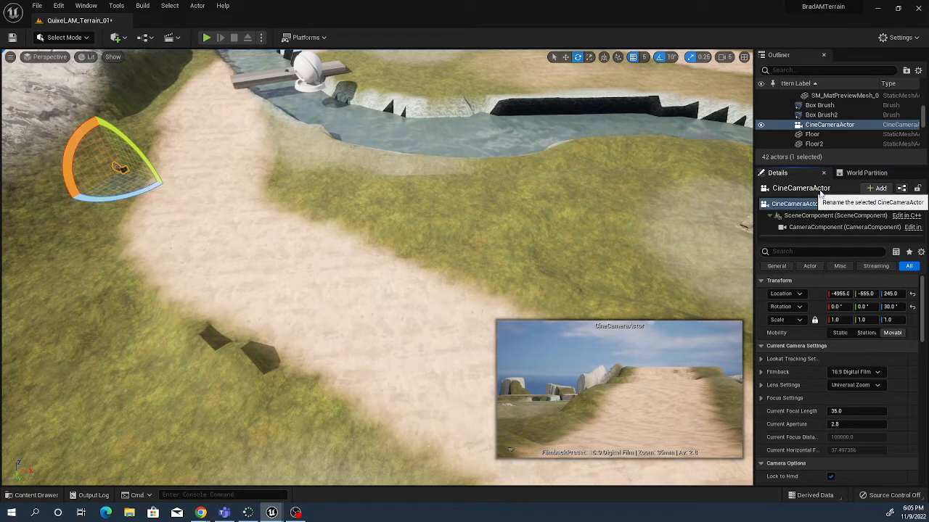
left_click(821, 189)
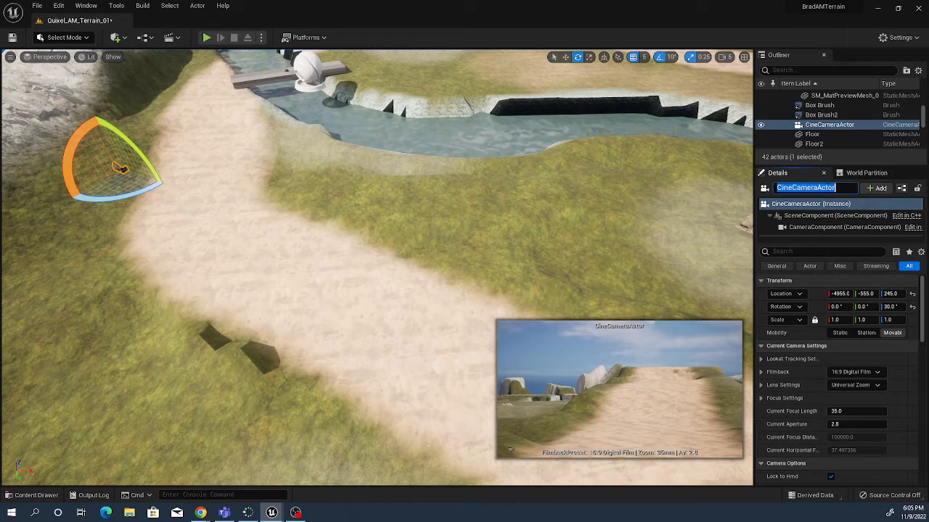
left_click(835, 189)
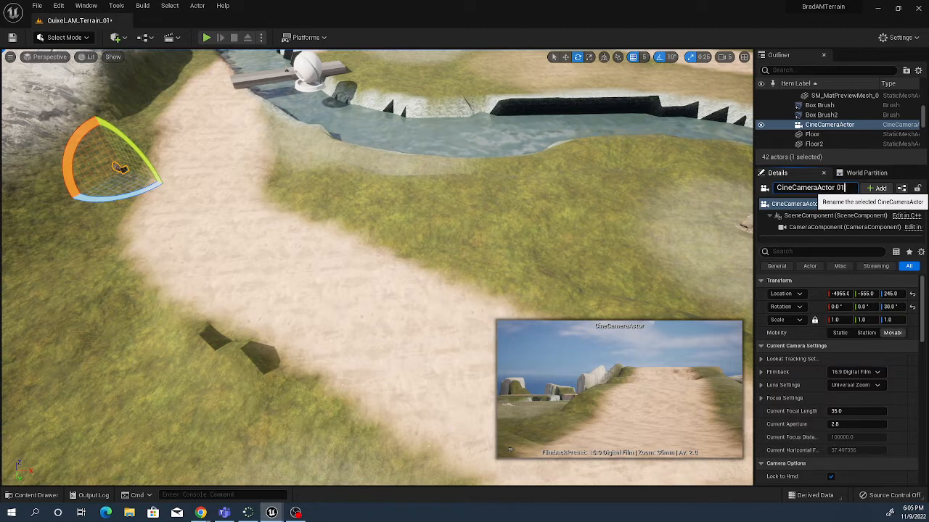
type("01")
key("Return")
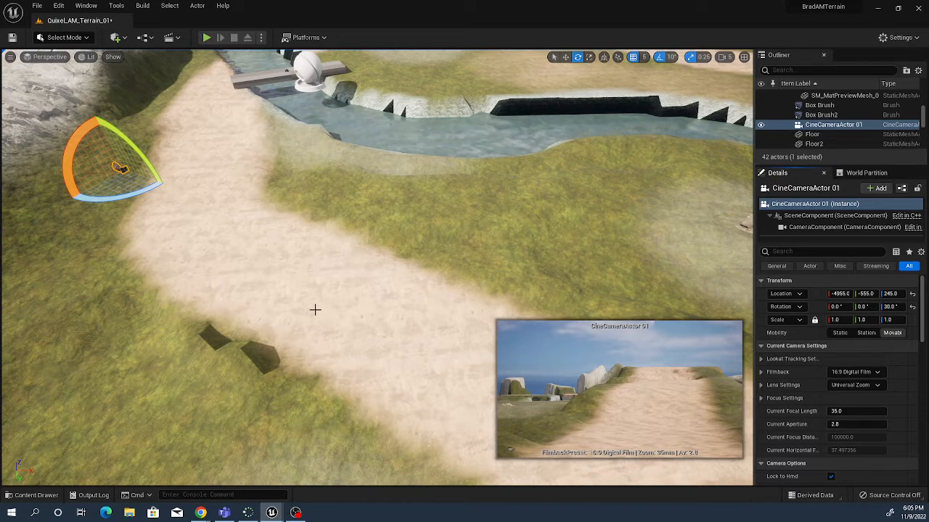
- Add a second Cine Camera Actor to the level
key("s")
right_click_drag(309, 321, 392, 284)
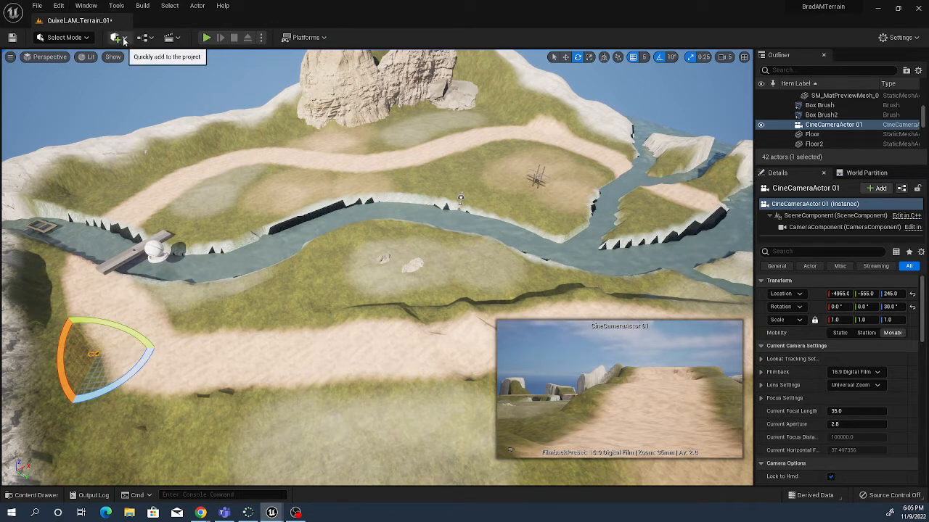
left_click(123, 41)
mouse_move(166, 151)
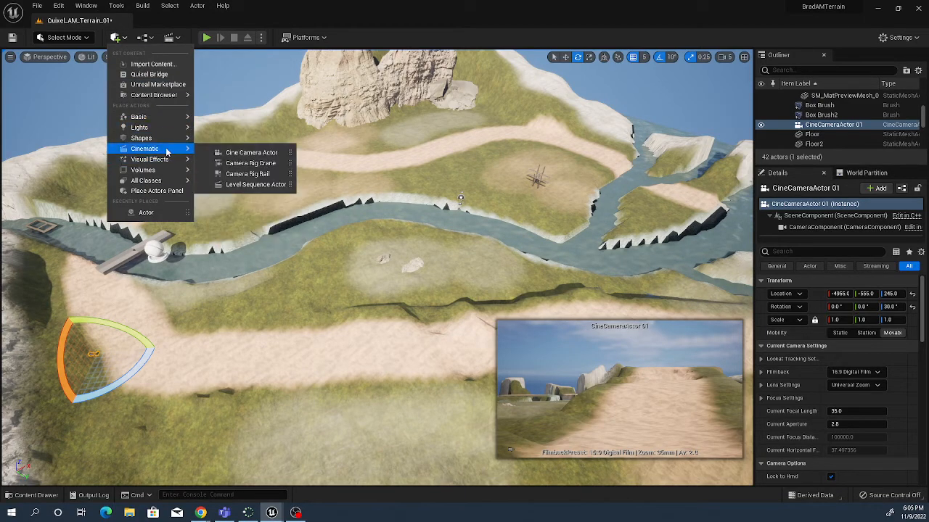
left_click(252, 153)
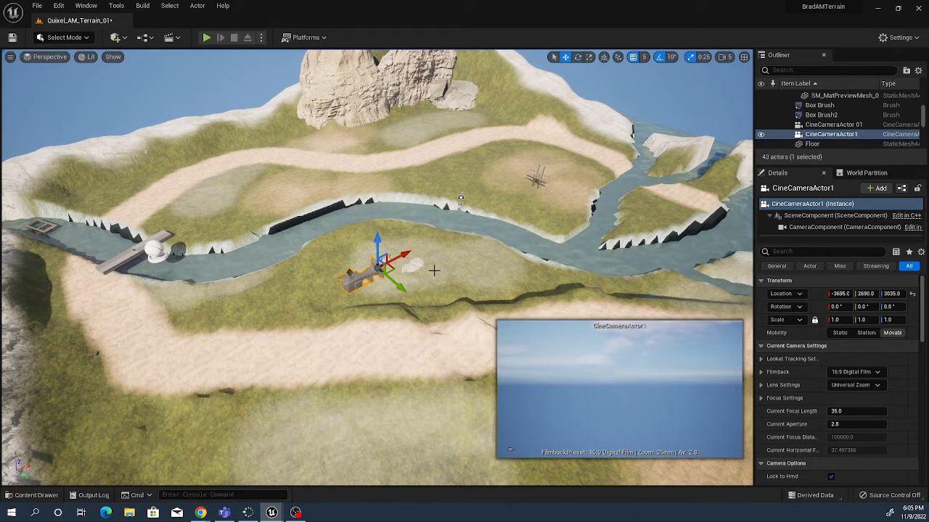
- Position the second camera on the grass beside the river near the small rocks, at about X -2565, Y -270, Z 215
left_click_drag(377, 243, 417, 436)
left_click_drag(470, 267, 428, 360)
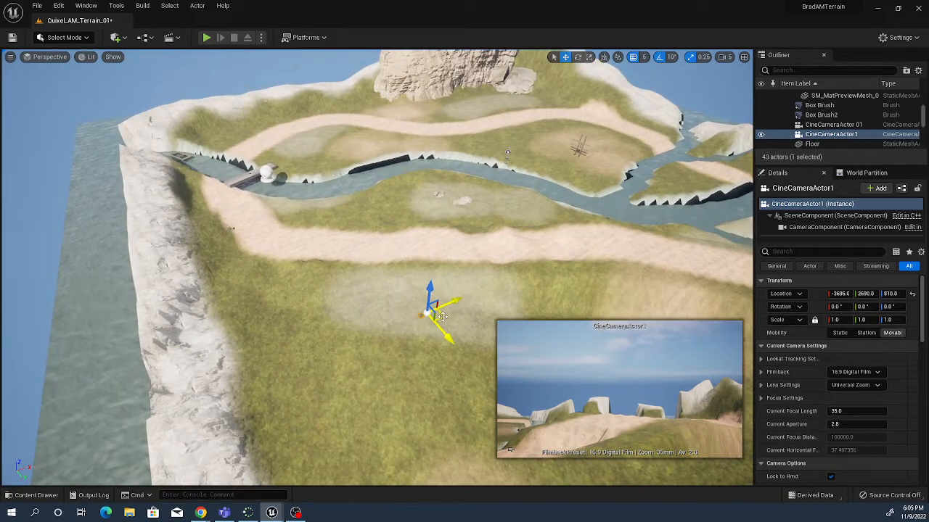
left_click_drag(449, 307, 432, 185)
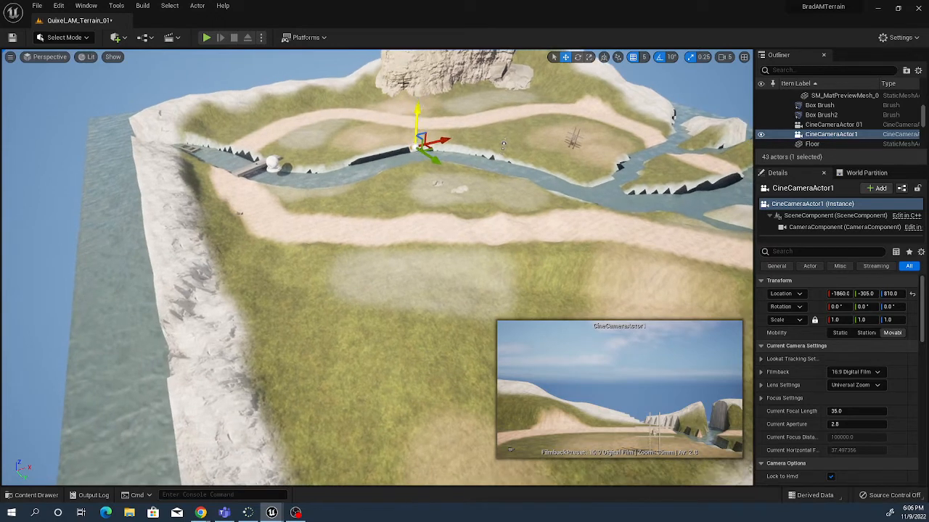
left_click_drag(416, 110, 415, 132)
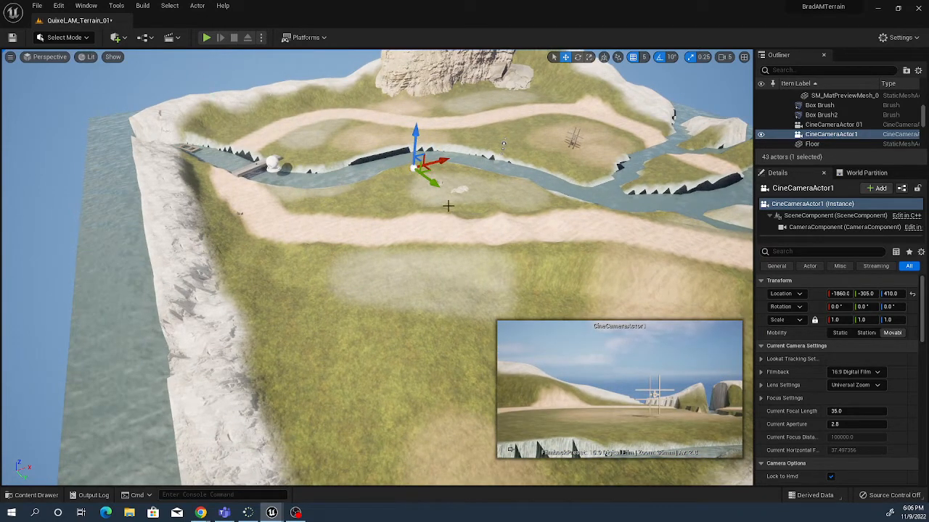
right_click_drag(498, 189, 543, 171)
left_click_drag(324, 214, 275, 215)
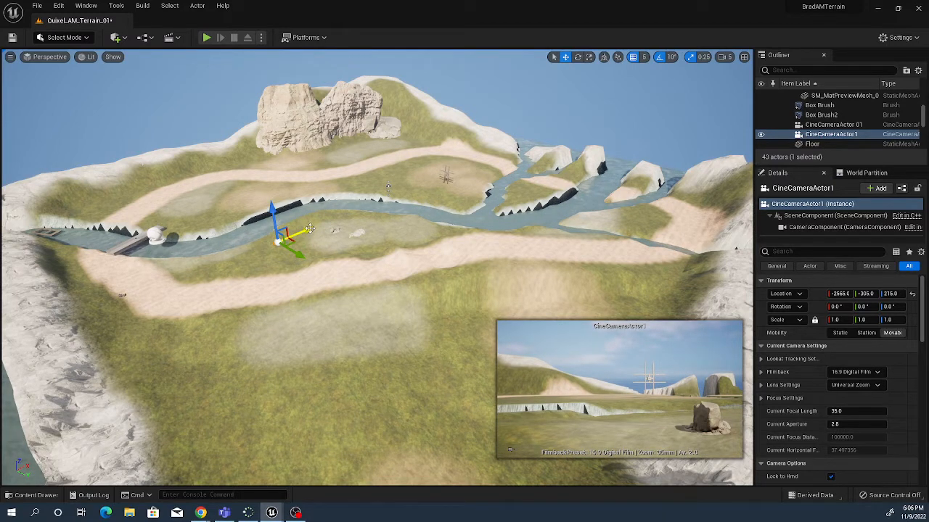
key("e")
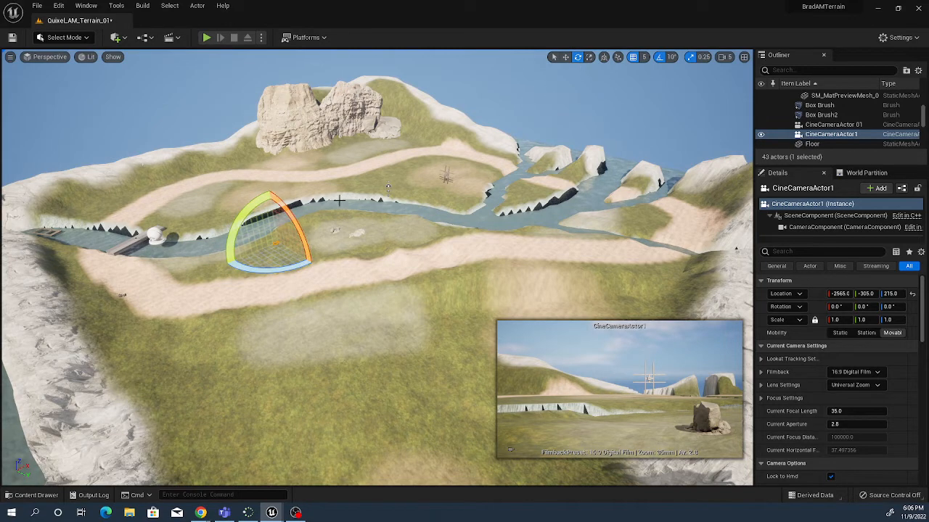
mouse_move(292, 266)
left_mouse_down()
mouse_move(300, 266)
mouse_move(278, 262)
mouse_move(312, 270)
mouse_move(301, 269)
left_mouse_up()
key("r")
key("w")
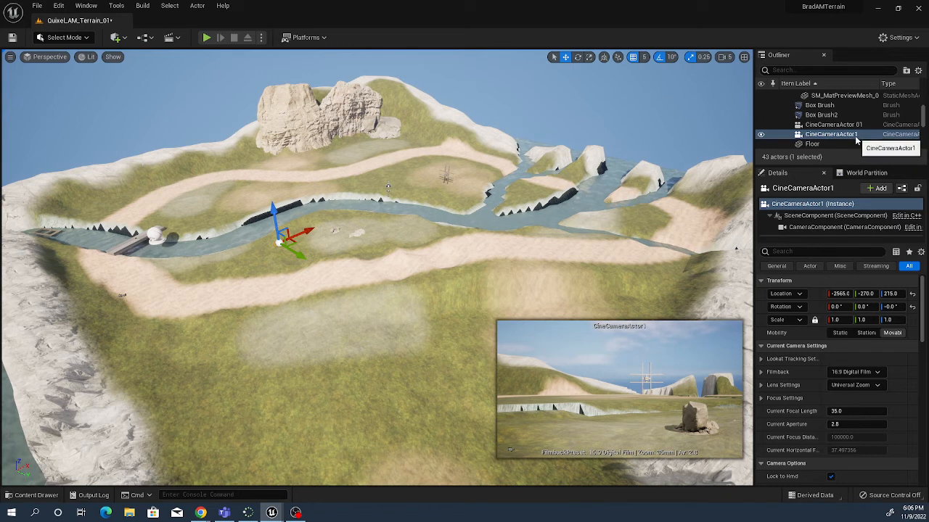
- Rename the second cine camera as CineCameraActor 02
left_click(813, 190)
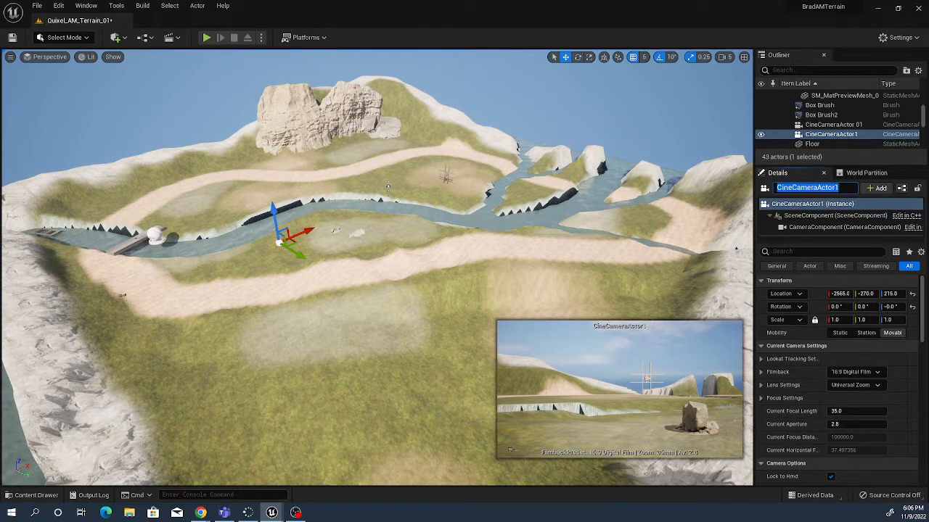
left_click(844, 188)
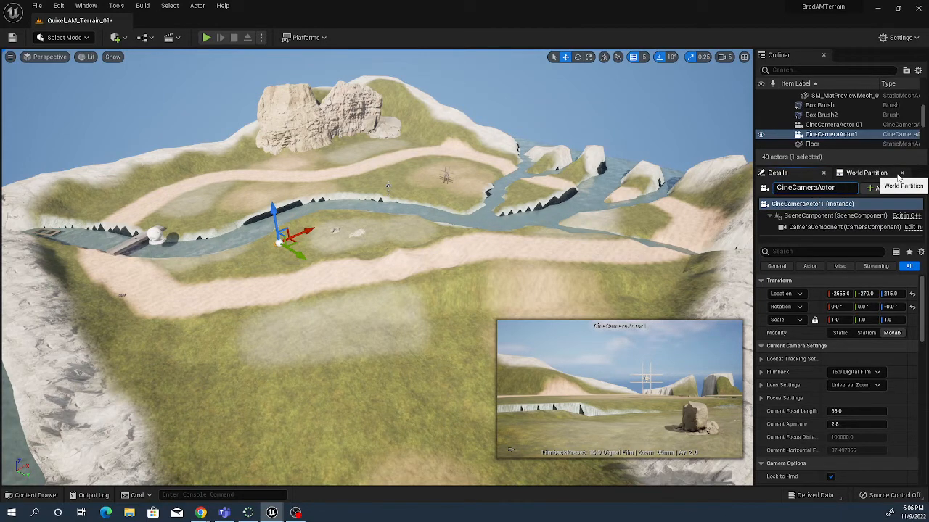
key("Return")
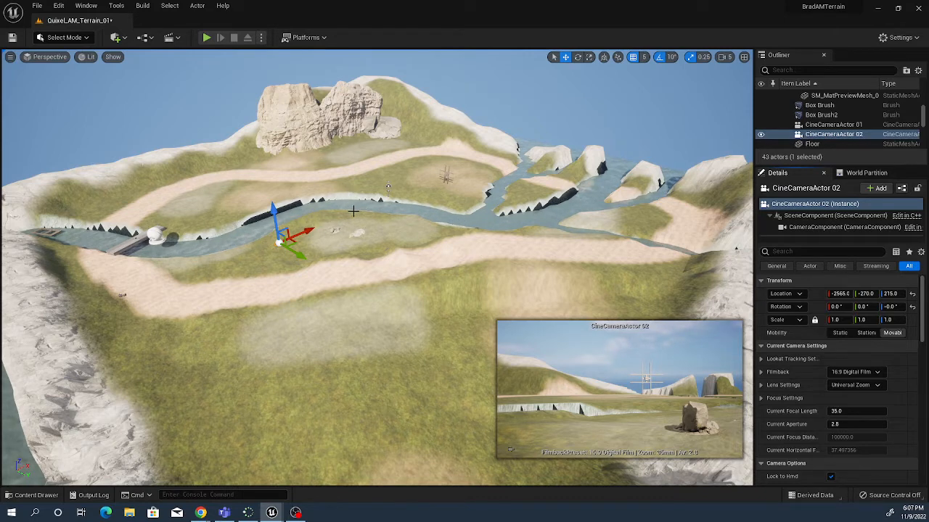
- Add a third Cine Camera Actor to the level
left_click(116, 37)
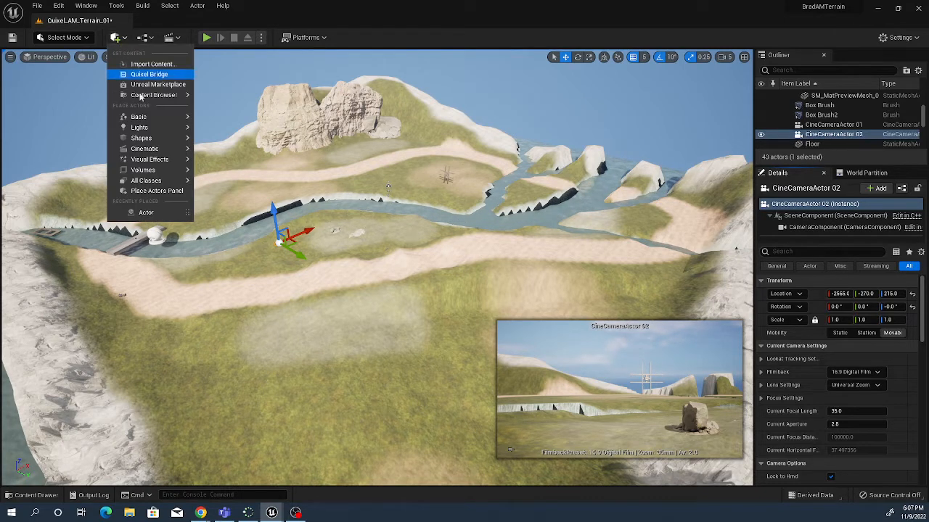
mouse_move(161, 149)
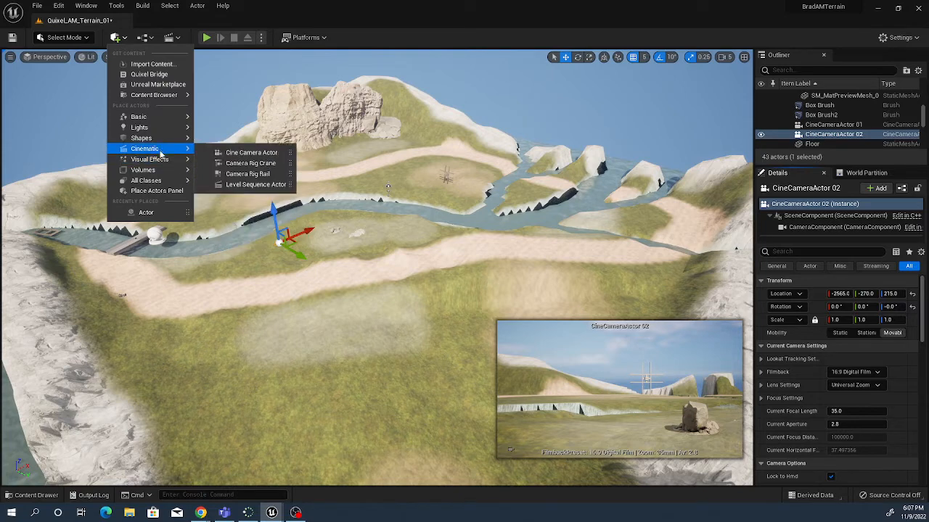
left_click(250, 153)
- Move the third camera near the bridge so it frames the bridge and white sphere, at about X -5875, Y -2290, Z 250
left_click_drag(392, 270, 250, 444)
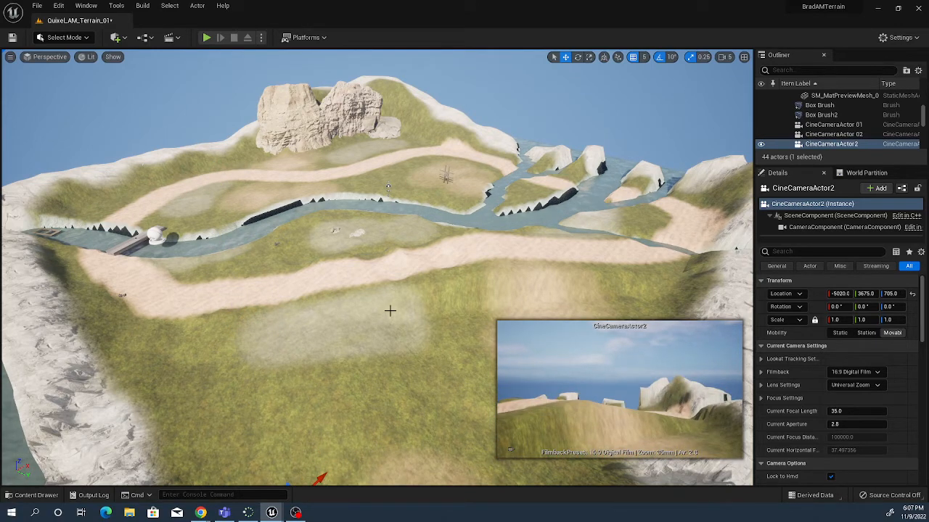
right_click_drag(390, 310, 394, 317)
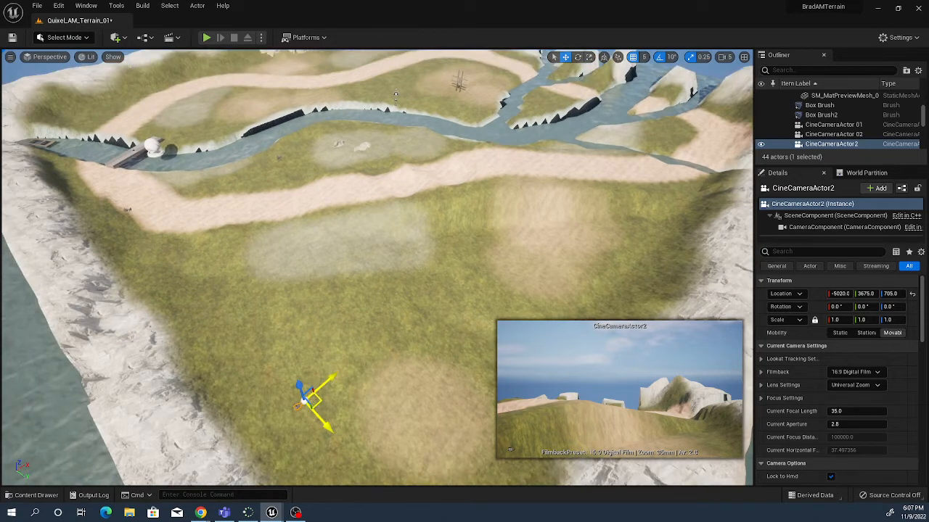
left_click_drag(314, 407, 59, 142)
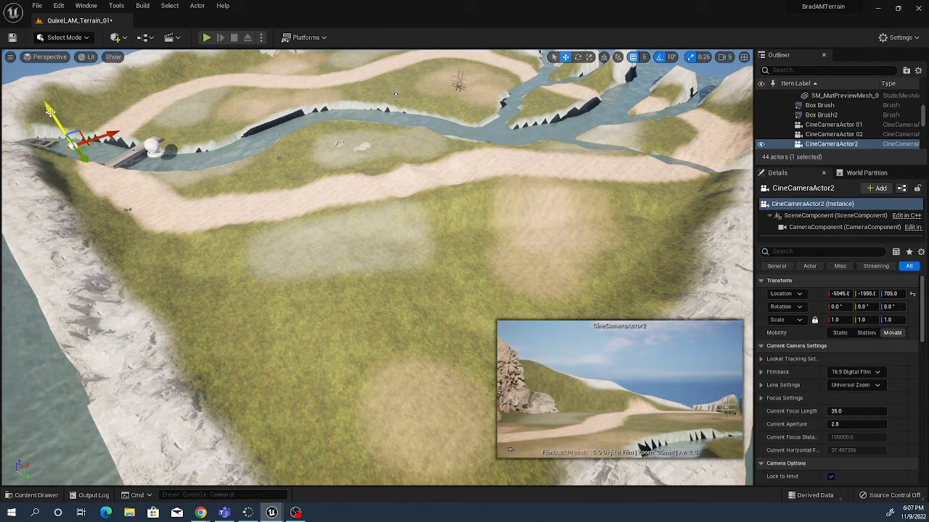
left_click_drag(50, 110, 64, 136)
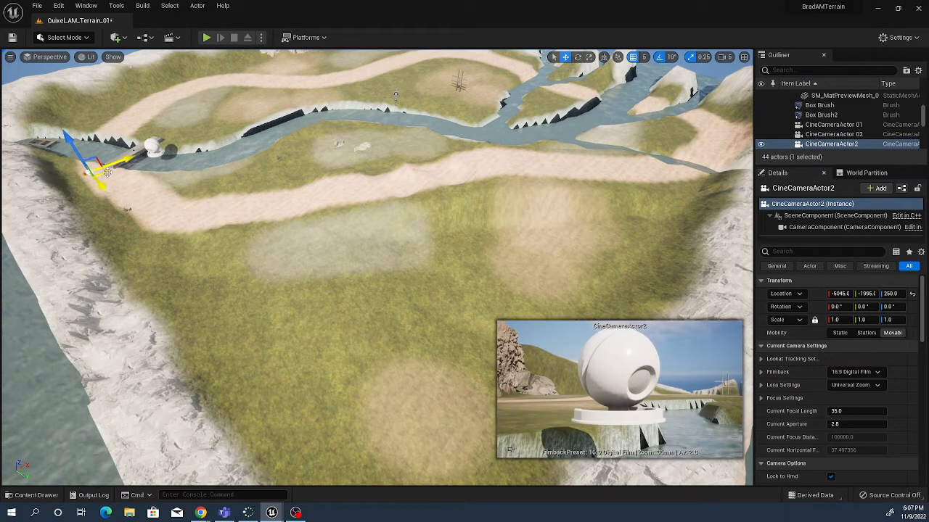
left_click_drag(108, 172, 64, 181)
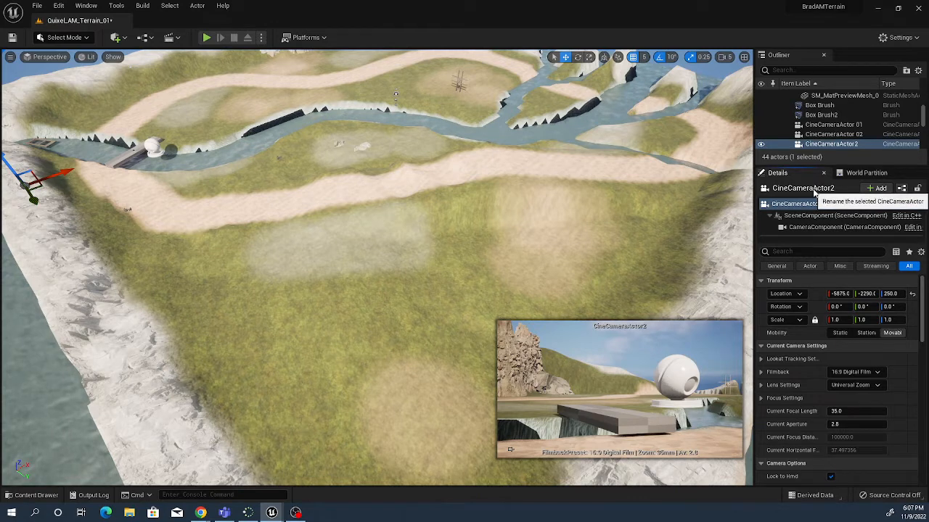
- Rename the third cine camera as CineCameraActor 03
left_click(806, 187)
left_click(842, 188)
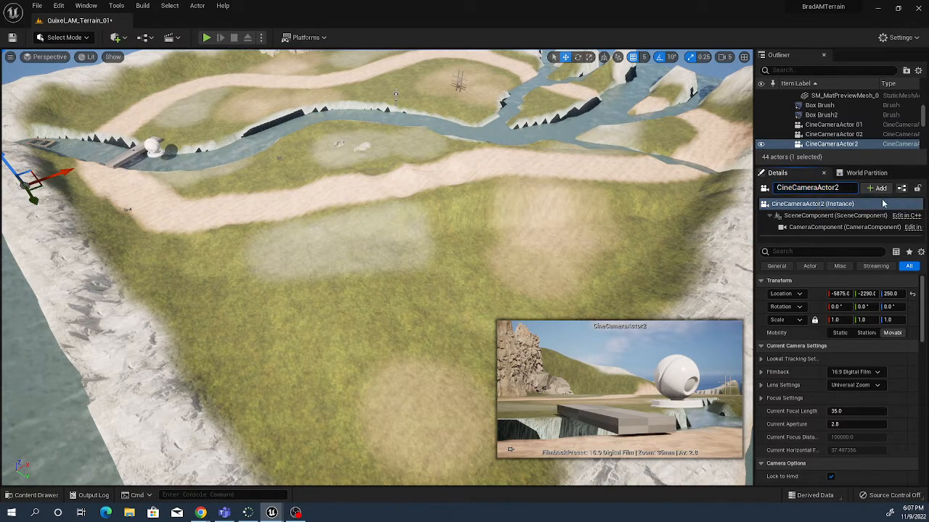
type("03")
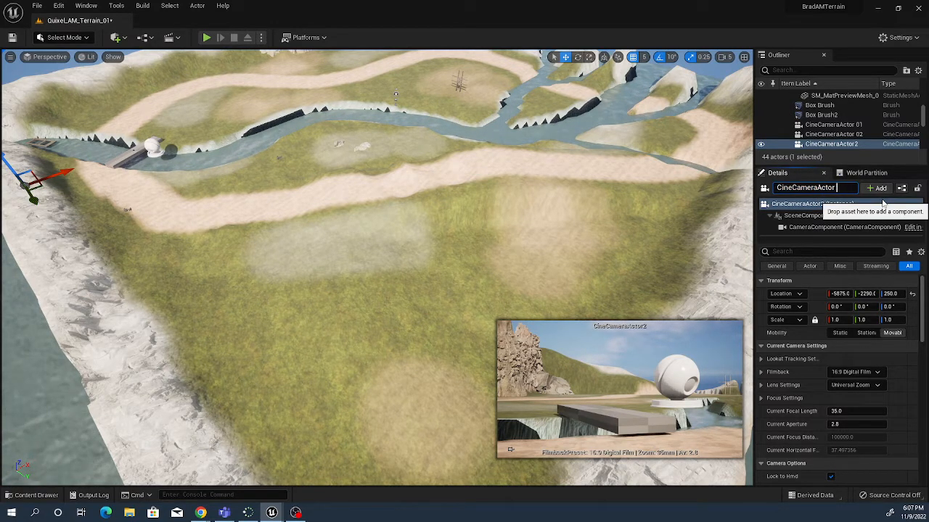
key("Return")
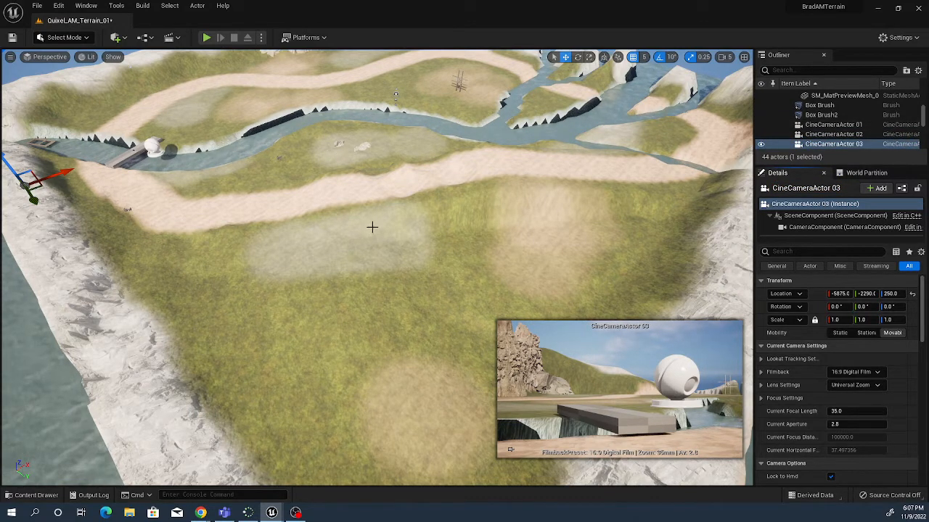
- Add a new level sequence named Cinematic_Sequence, saved in the Content folder
left_click(176, 40)
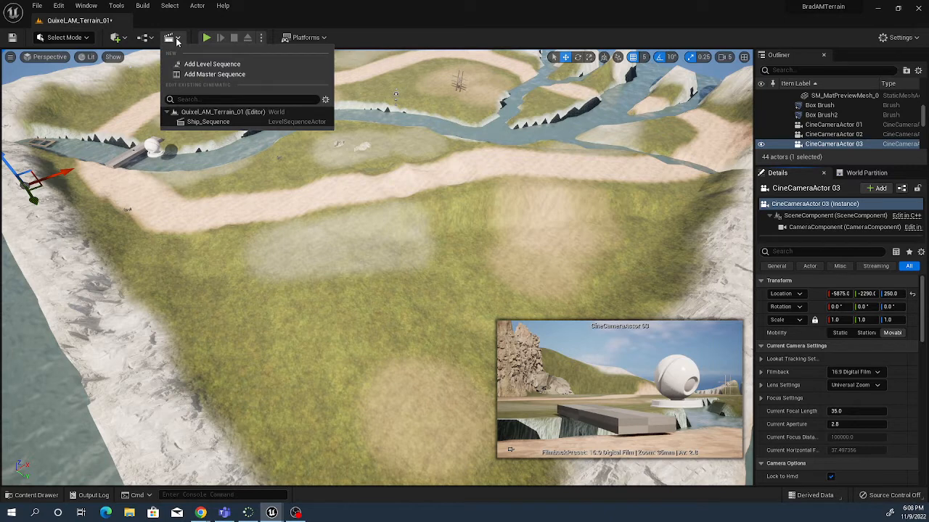
left_click(211, 65)
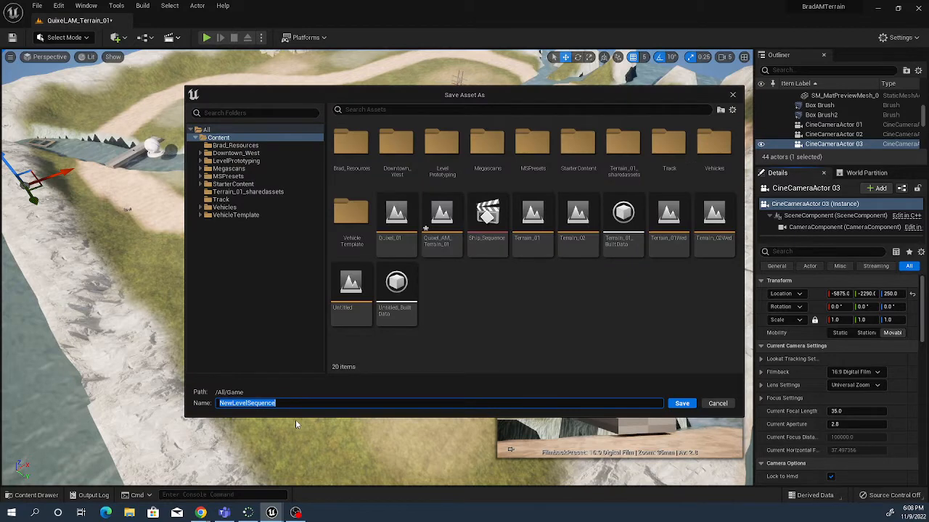
type("Cinematic_Sequence")
key("Return")
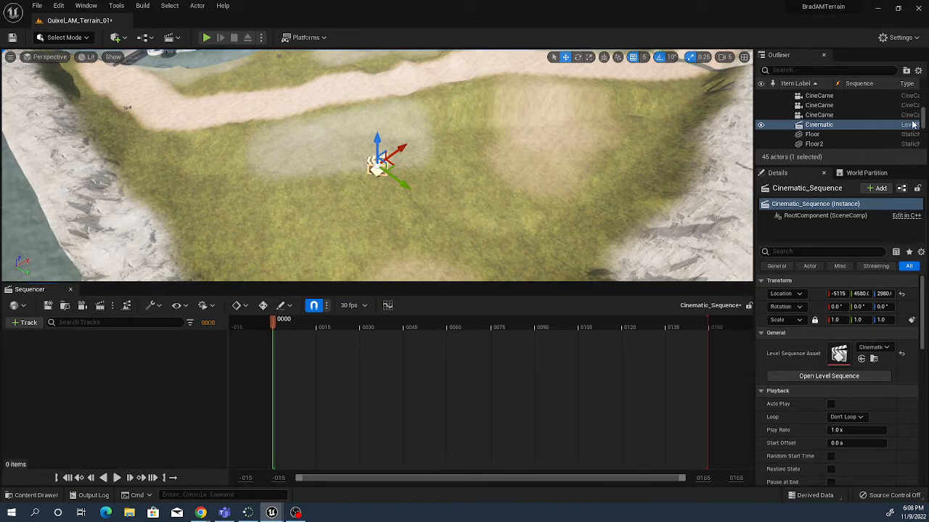
- Add CineCameraActor 01 to the new sequence as an actor track
left_click(820, 96)
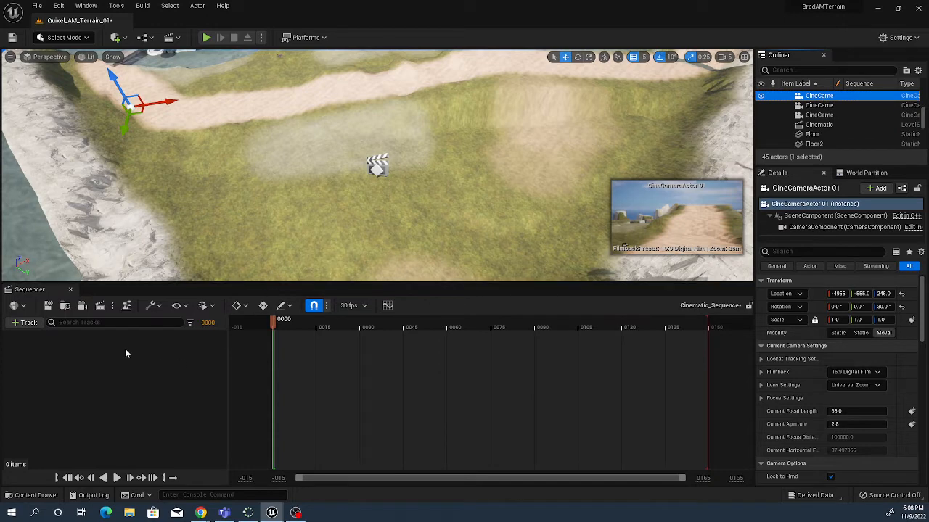
right_click(78, 367)
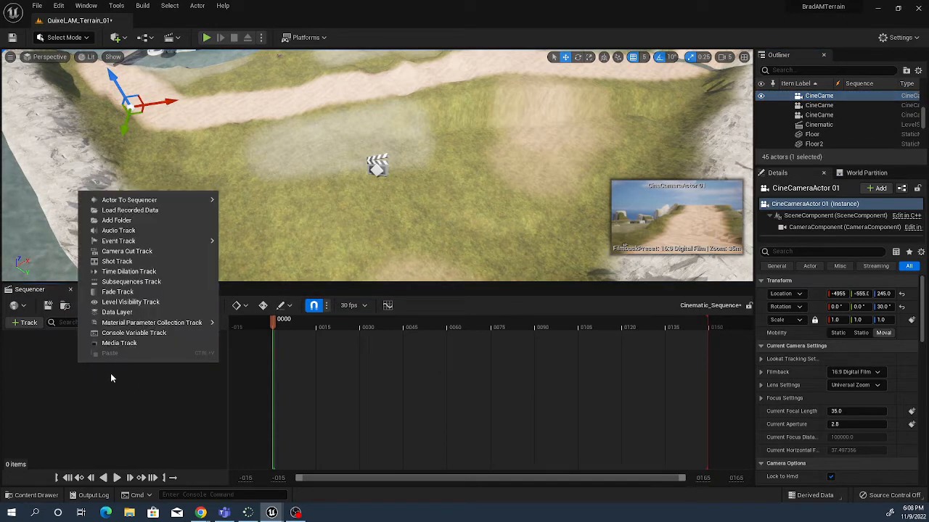
mouse_move(189, 202)
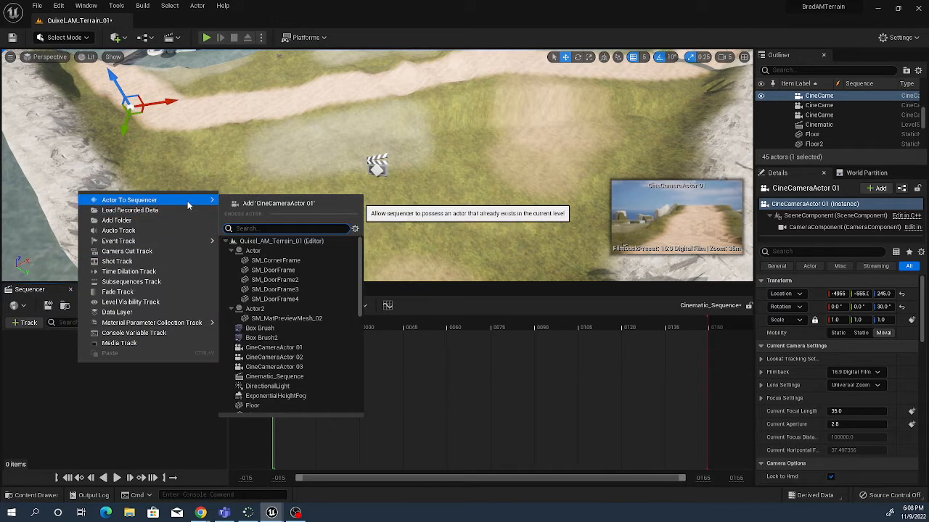
left_click(283, 203)
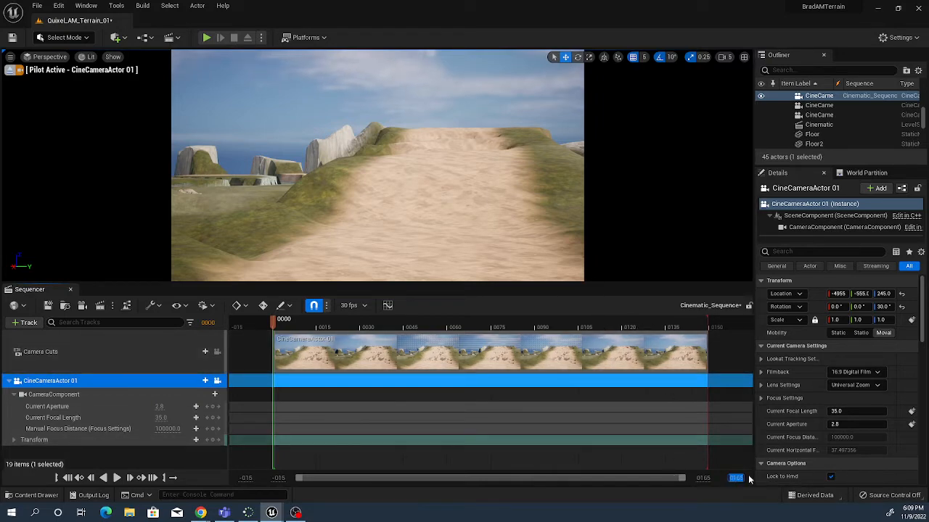
- Set the timeline's end to frame 900 and extend the CineCameraActor 01 camera cut to the end
type("900")
key("Return")
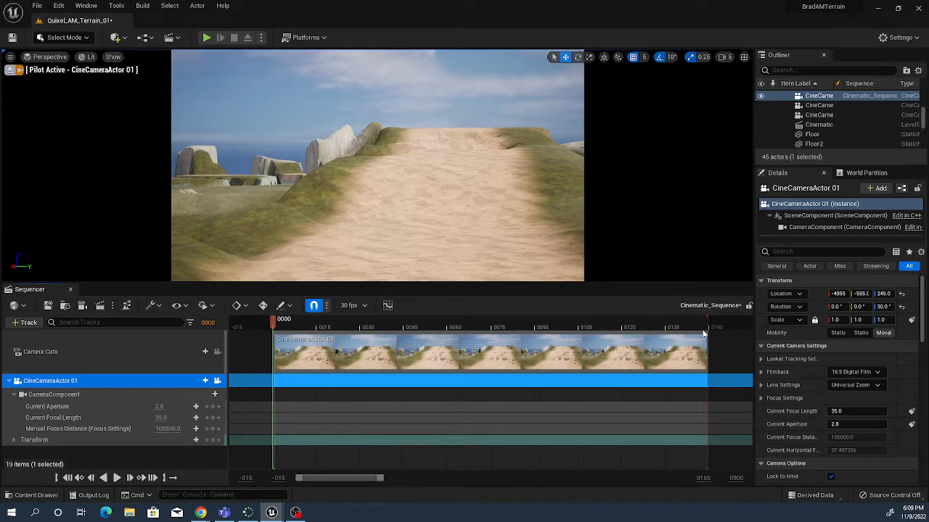
left_click_drag(381, 478, 698, 481)
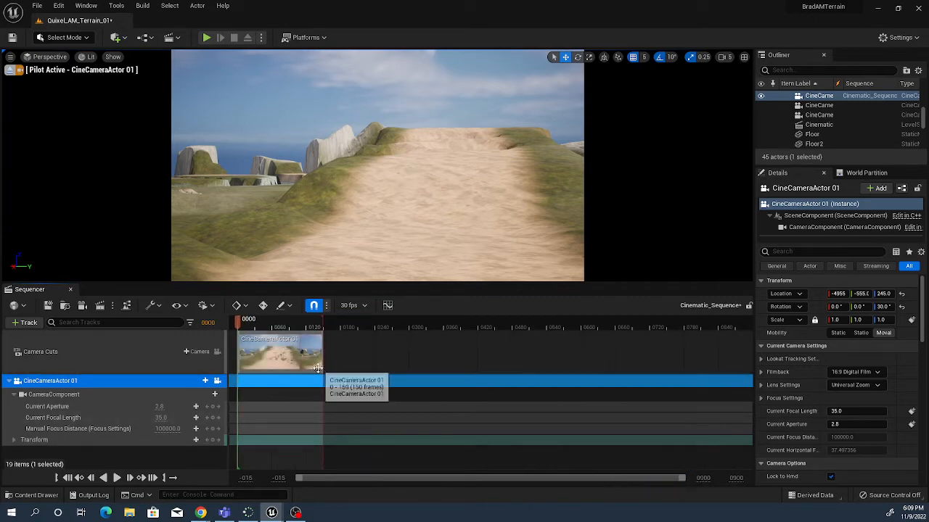
left_click_drag(318, 368, 751, 392)
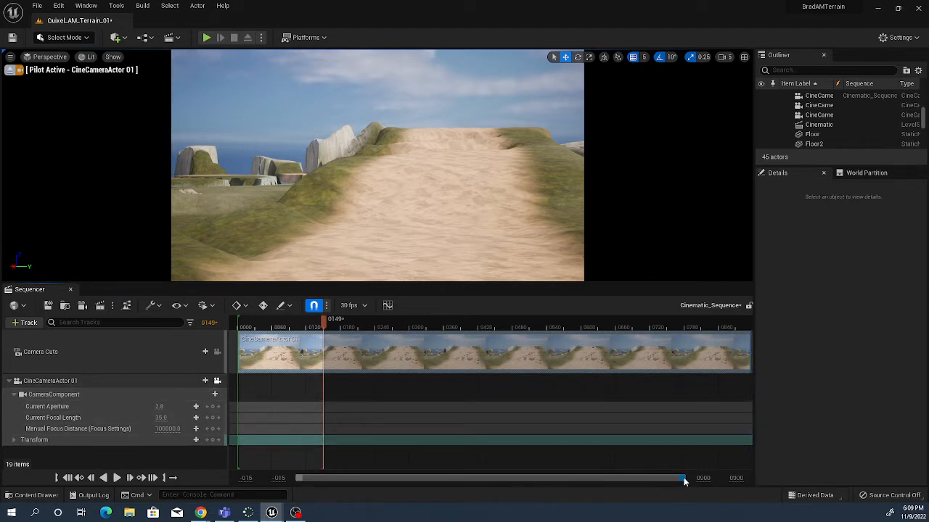
- Collapse the CameraComponent track and expand the Transform track of CineCameraActor 01
left_click_drag(683, 477, 374, 492)
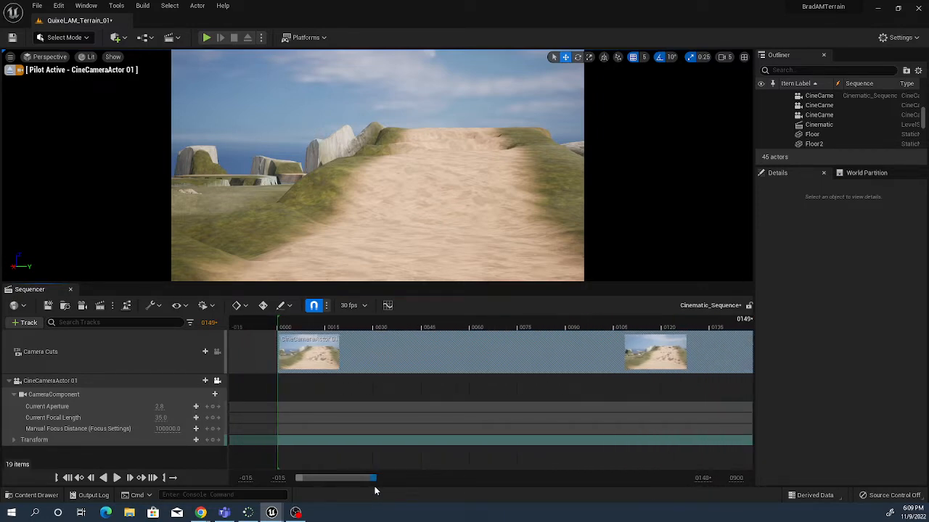
left_click_drag(336, 477, 311, 480)
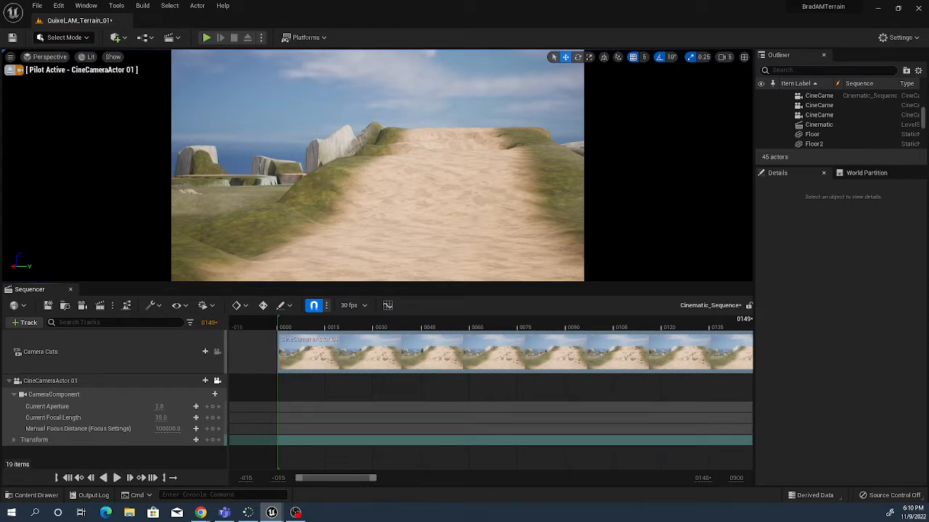
left_click(13, 396)
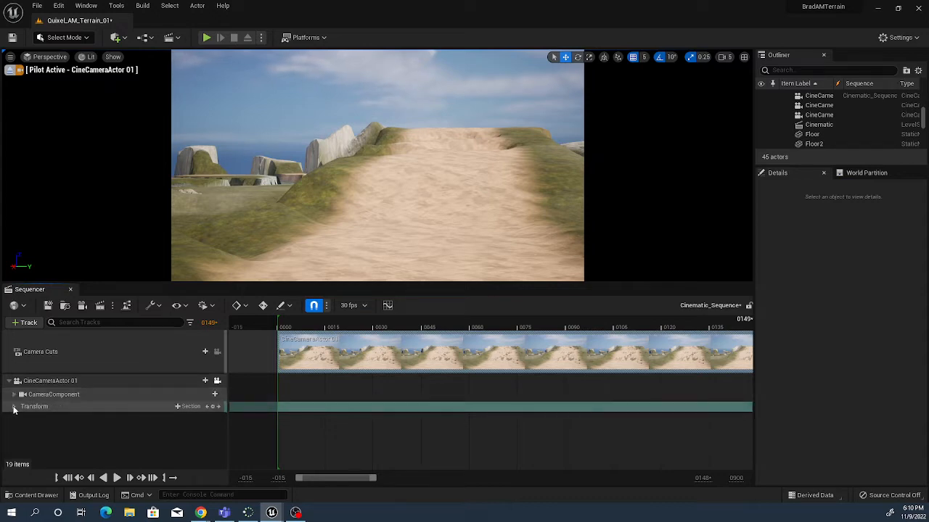
left_click(13, 407)
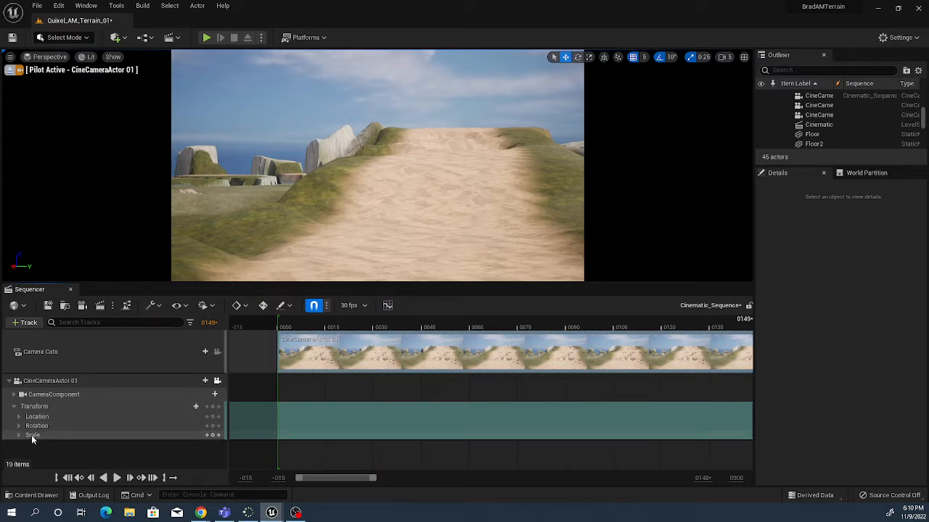
- Key the Location and Rotation of CineCameraActor 01 at frame 149
left_click(64, 415)
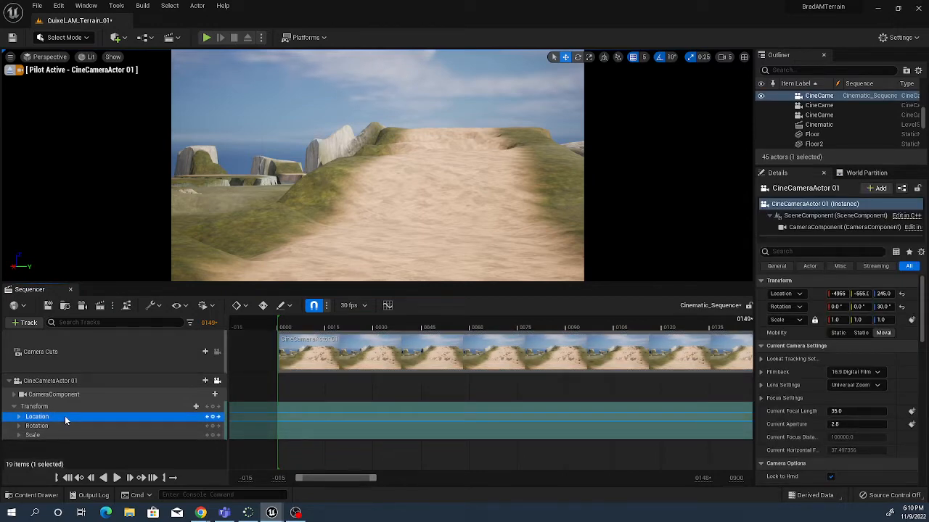
left_click(64, 426, "ctrl")
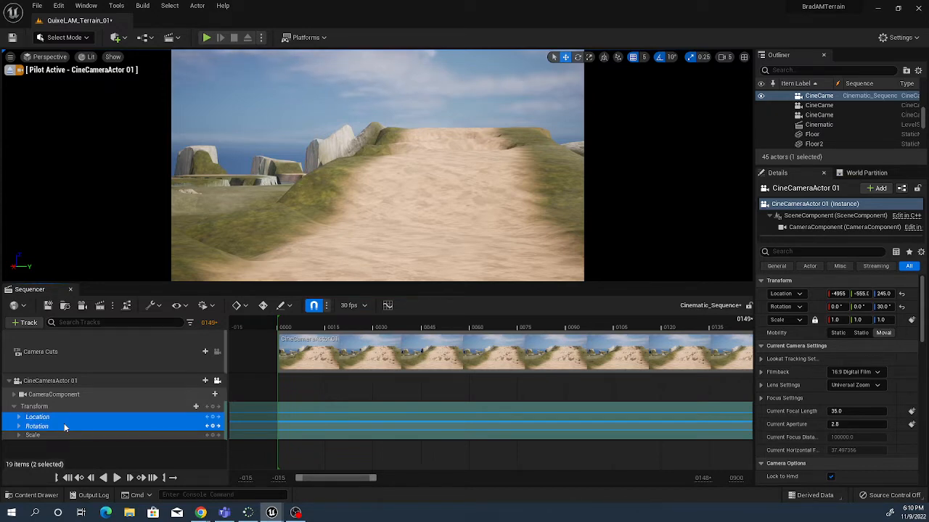
left_click(20, 418)
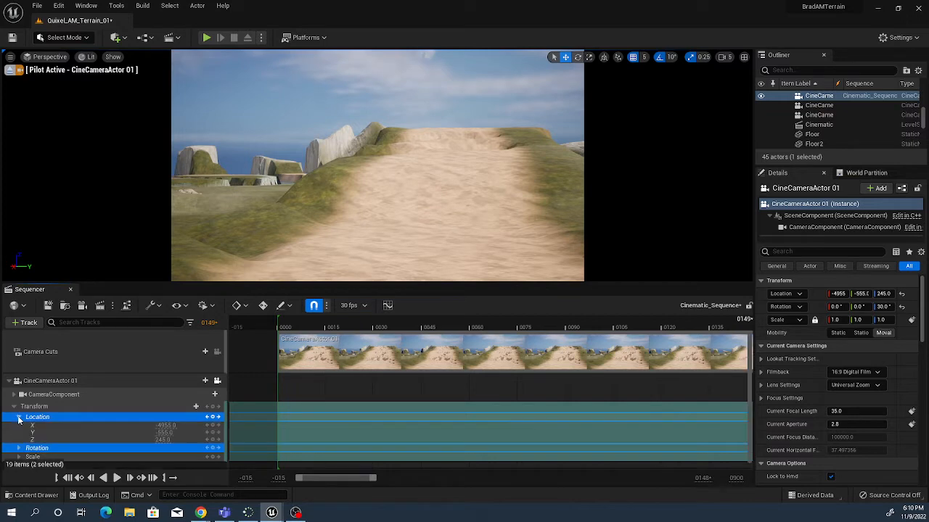
left_click(20, 418)
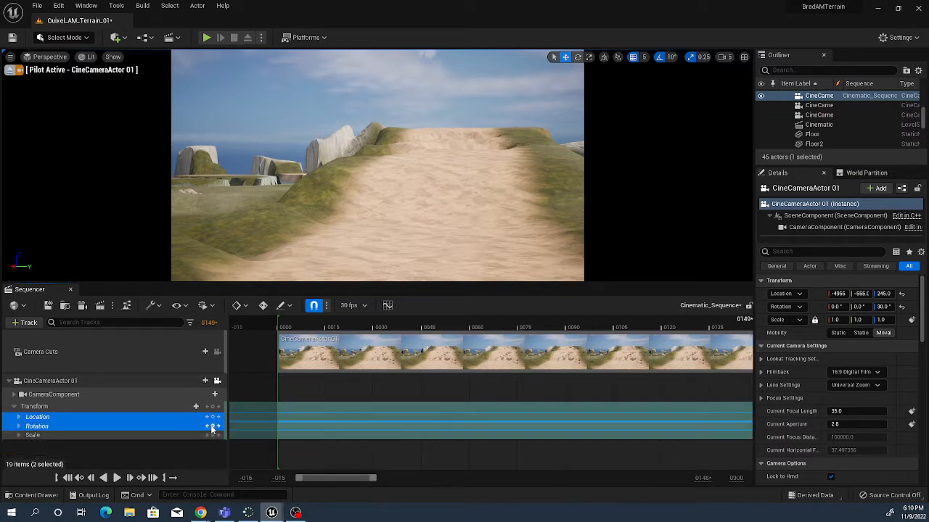
- Delete the Location and Rotation keys at frame 149
left_click(81, 416)
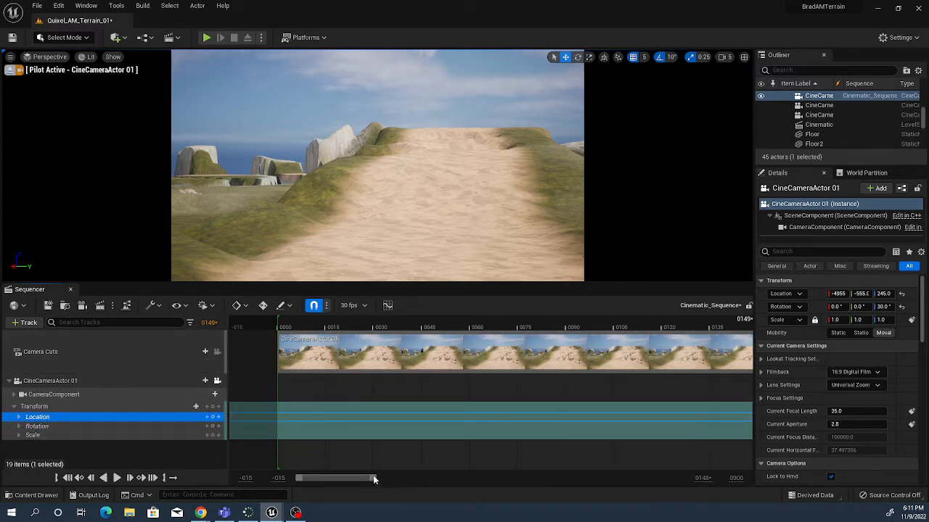
left_click_drag(368, 478, 381, 477)
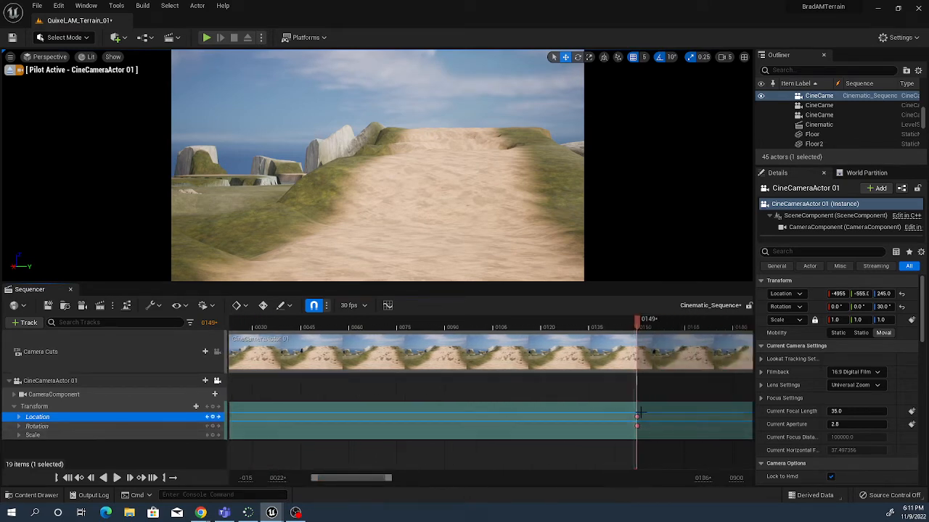
left_click_drag(625, 408, 657, 433)
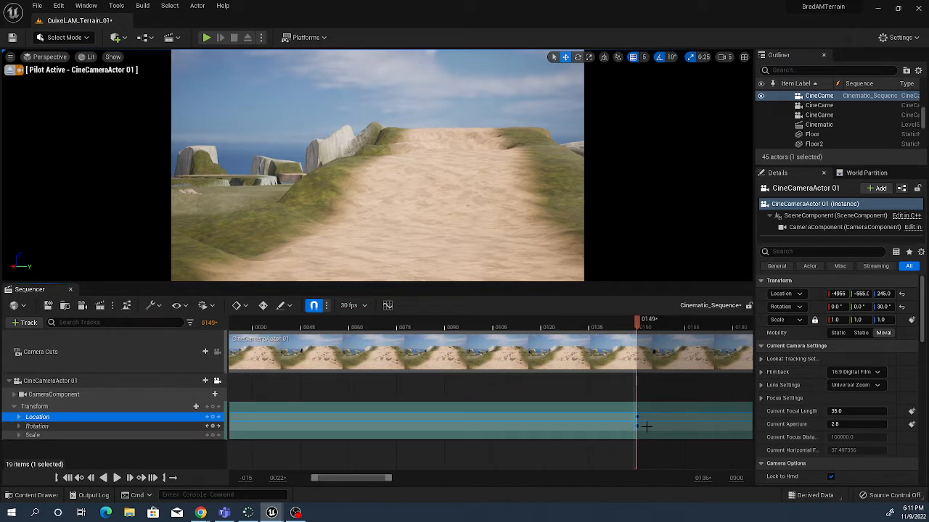
- Key the Location and Rotation of CineCameraActor 01 at frame 0 and check their individual channels
left_click_drag(637, 320, 250, 352)
left_click_drag(348, 479, 303, 476)
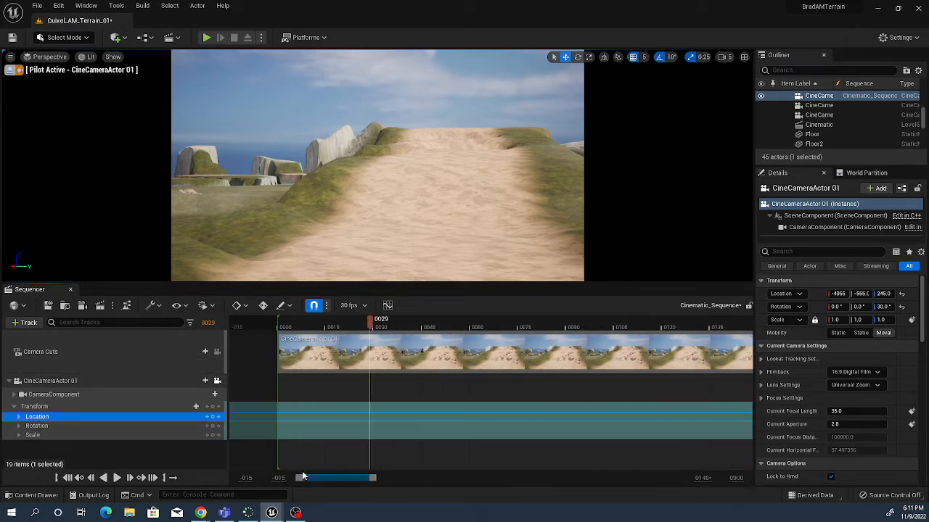
left_click_drag(371, 321, 277, 338)
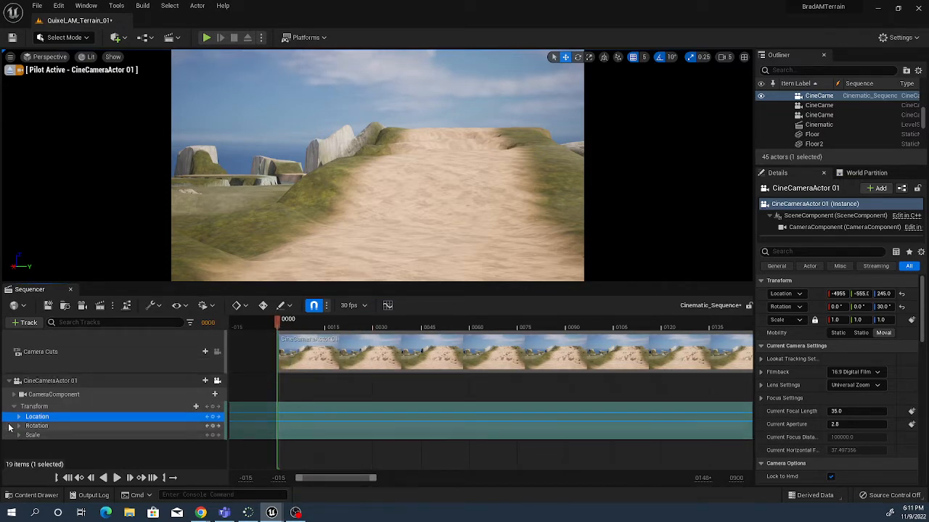
left_click(47, 428, "ctrl")
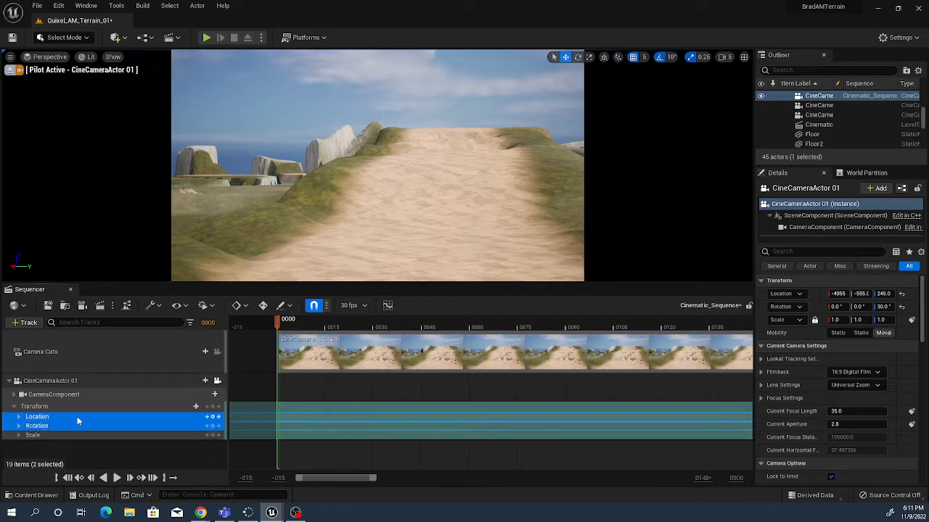
key("Return")
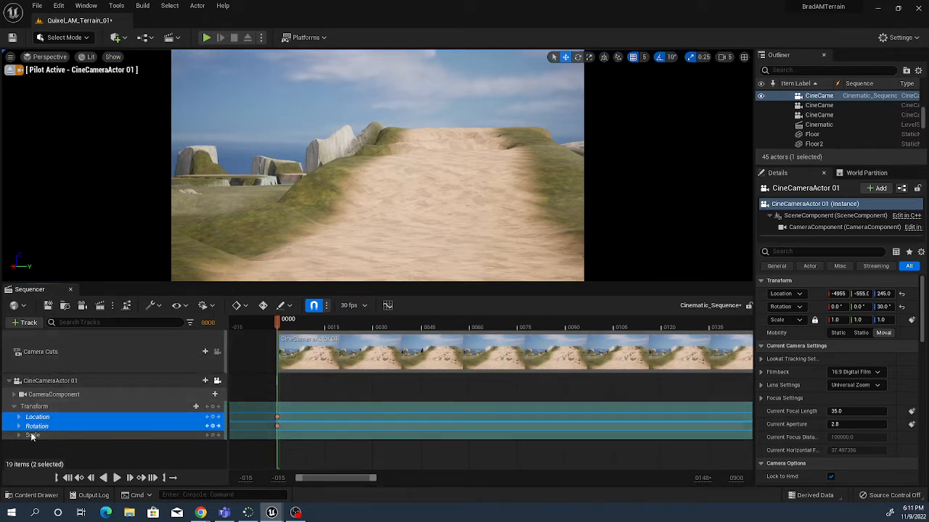
left_click(19, 418)
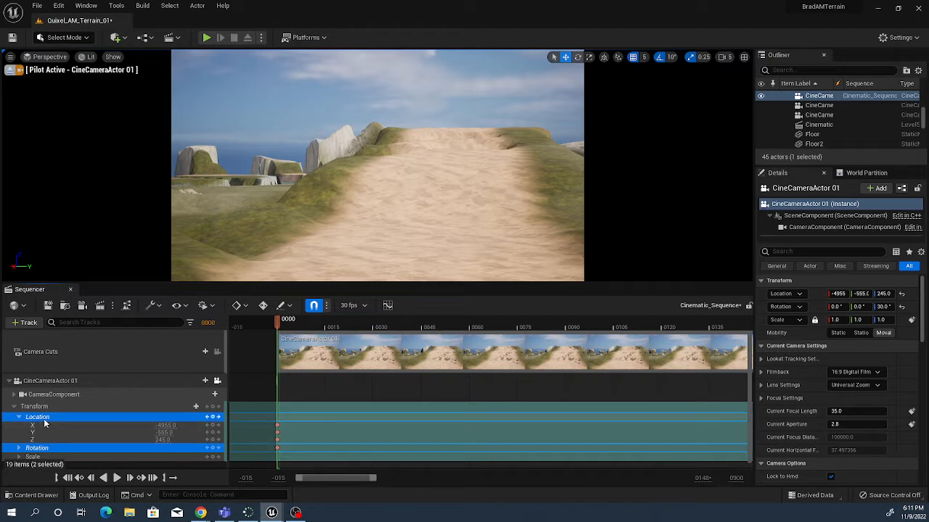
left_click(18, 418)
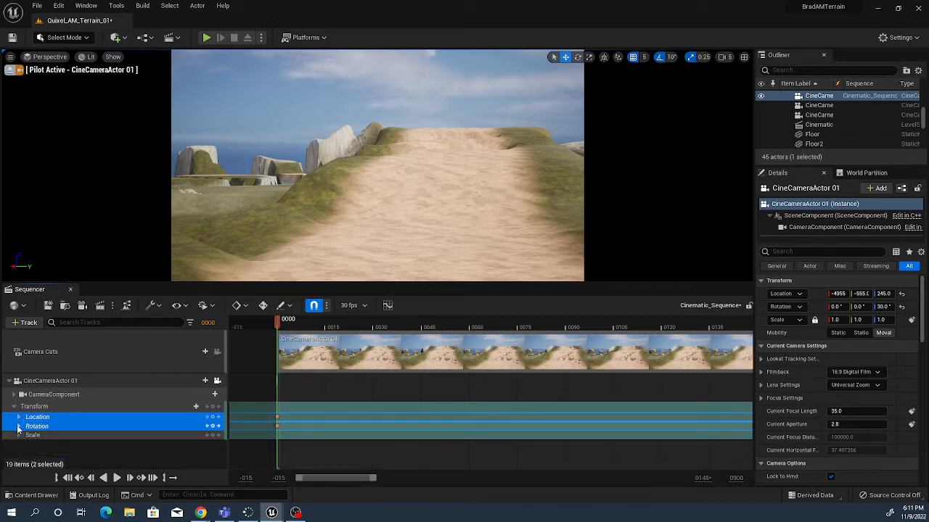
left_click(19, 427)
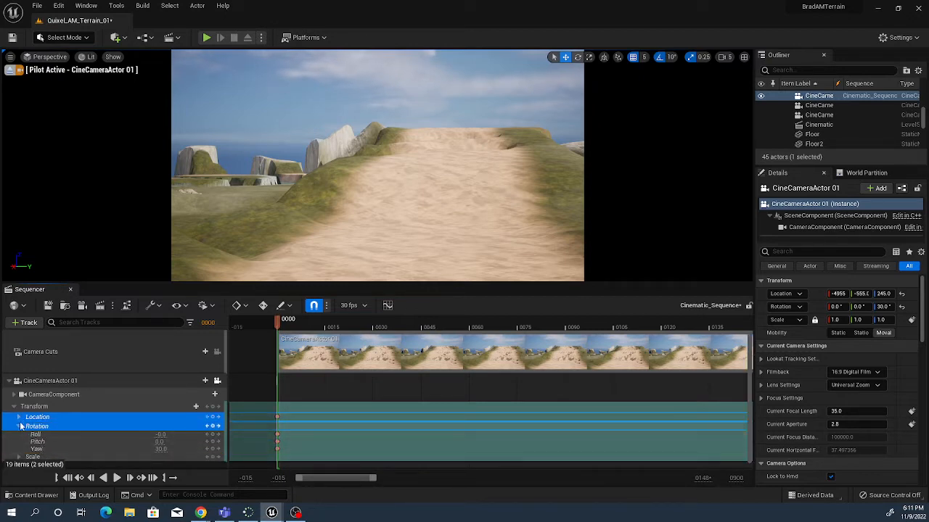
left_click(19, 427)
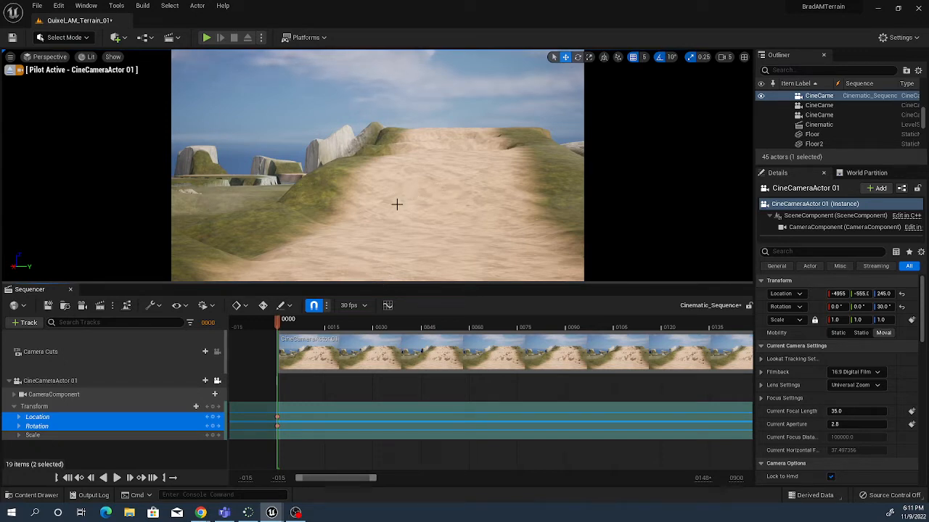
- Fly the piloted CineCameraActor 01 forward over the sandy hill and key its Location and Rotation at frame 91
mouse_move(398, 214)
right_mouse_down()
mouse_move(410, 160)
mouse_move(382, 226)
mouse_move(400, 213)
right_mouse_up()
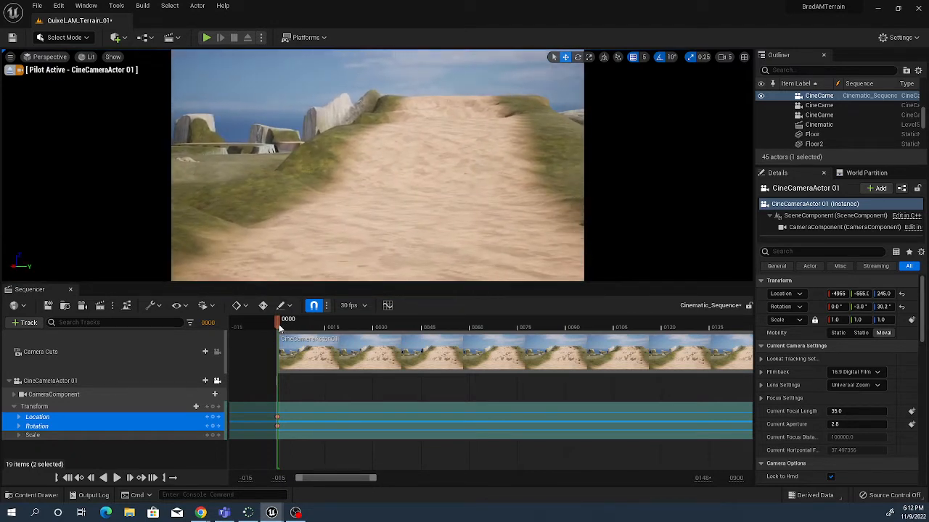
left_click_drag(279, 329, 472, 349)
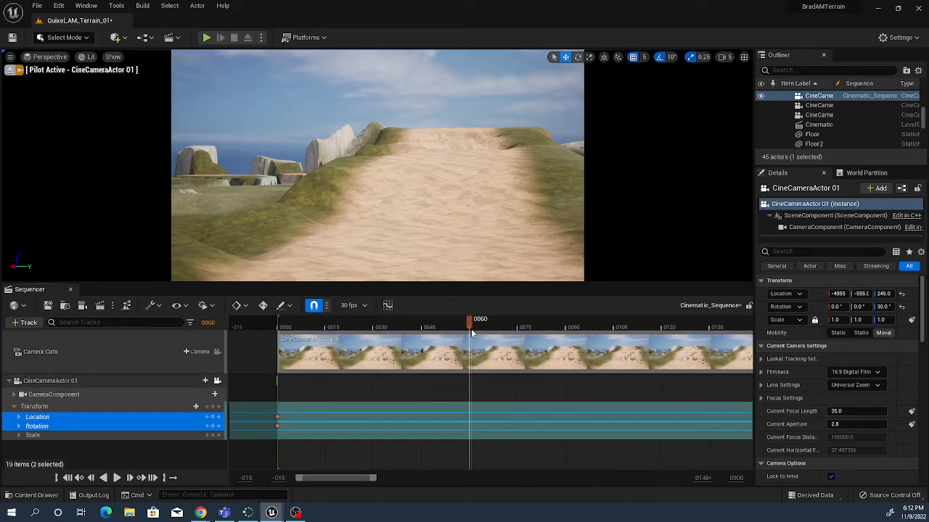
left_click_drag(468, 324, 568, 338)
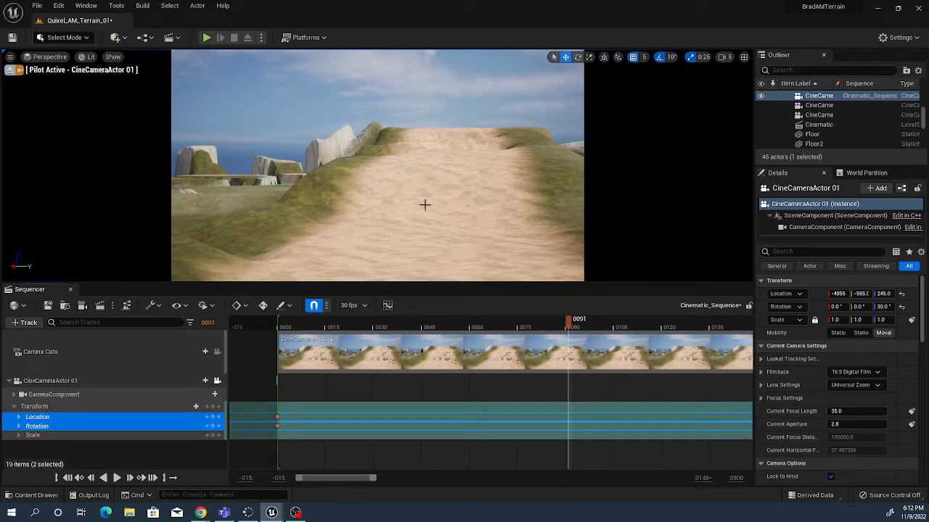
mouse_move(424, 205)
right_mouse_down()
mouse_move(459, 168)
mouse_move(426, 188)
right_mouse_up()
key("w")
key("s")
key("w")
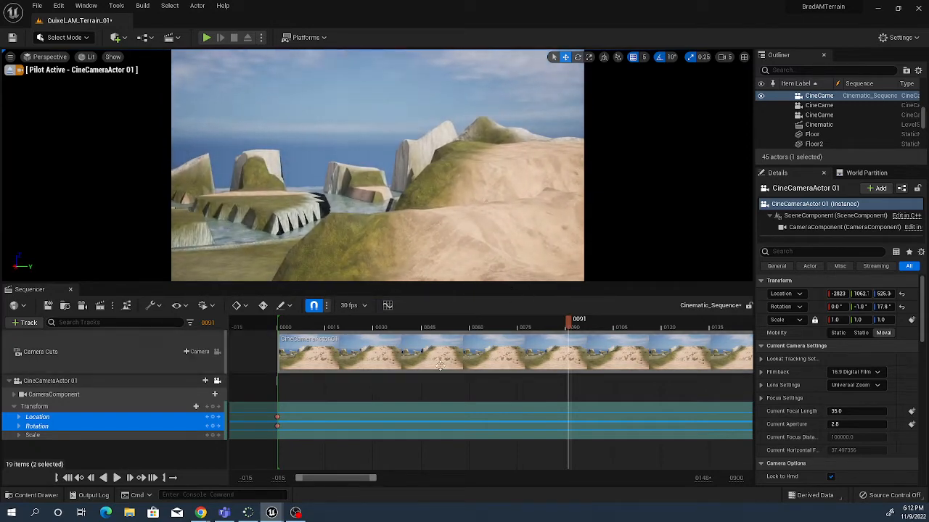
key("Return")
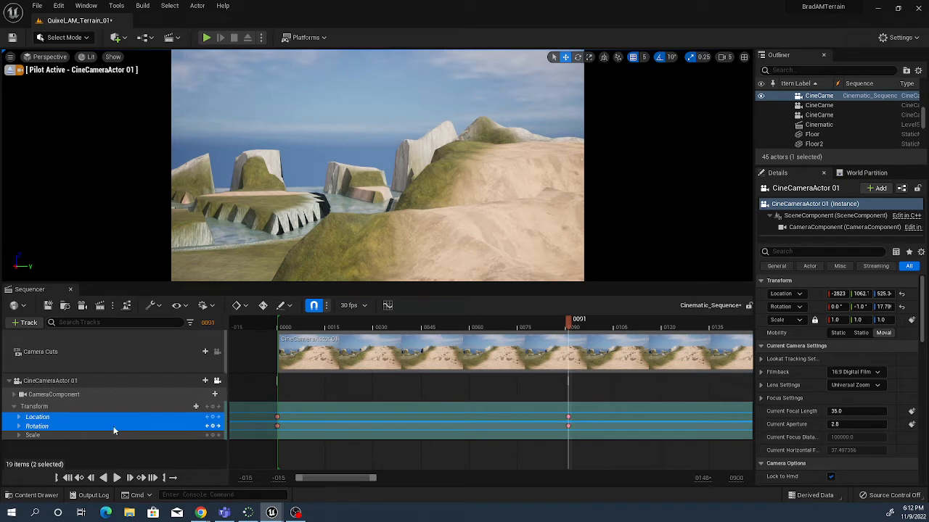
- Return to frame 0 and play the sequence to review the movement of CineCameraActor 01
left_click_drag(567, 320, 281, 325)
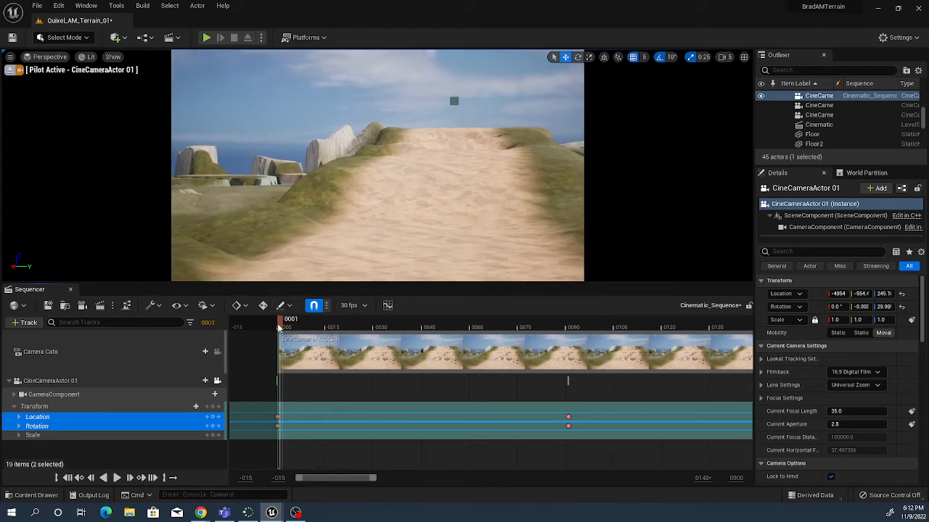
left_click_drag(283, 325, 278, 372)
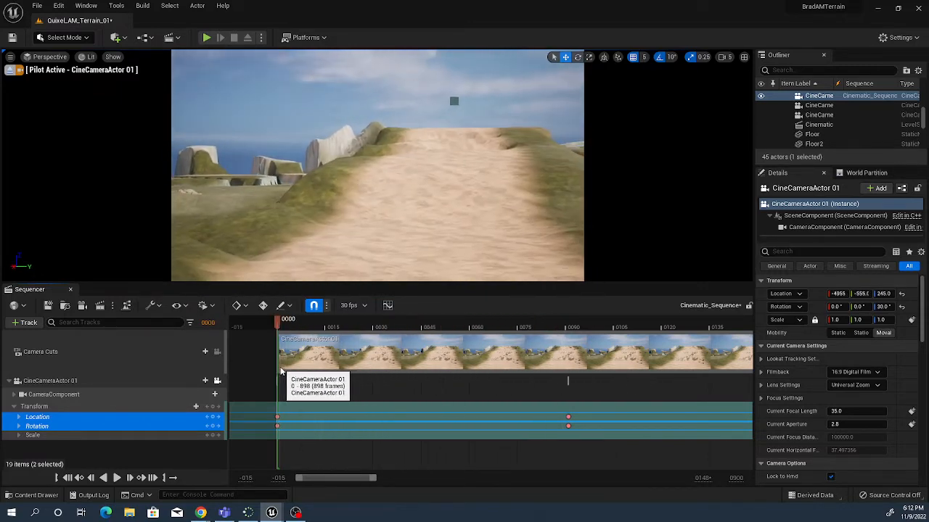
left_click(117, 478)
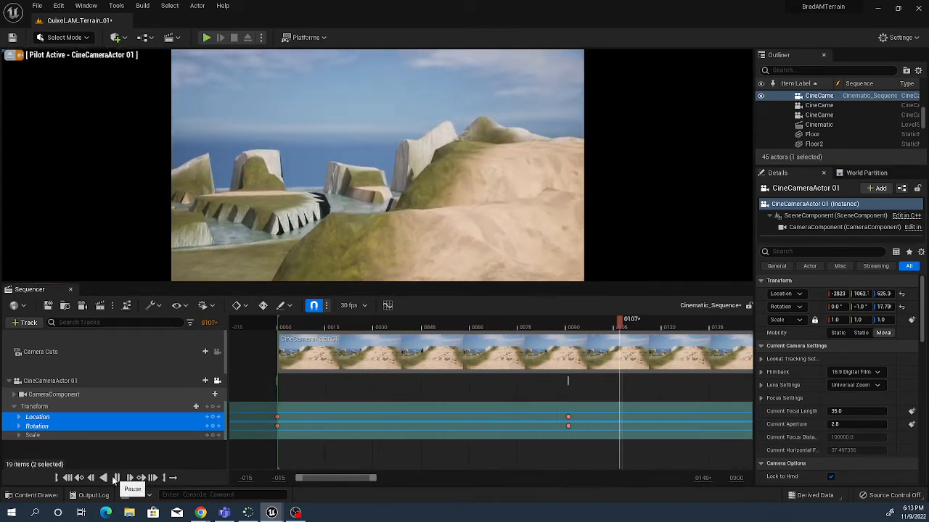
left_click(117, 477)
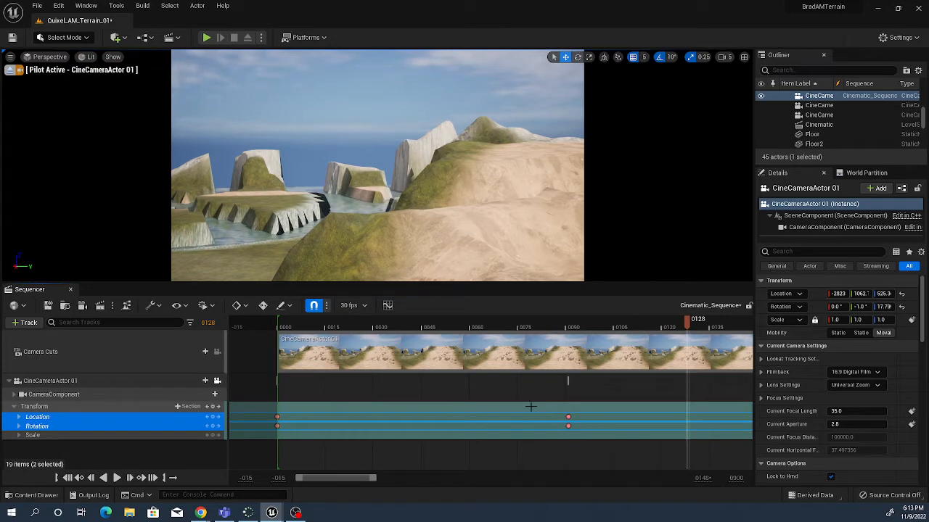
- Extend the playback range to about frame 208 and move the frame 91 Location and Rotation keys to frame 150
left_click_drag(336, 477, 363, 482)
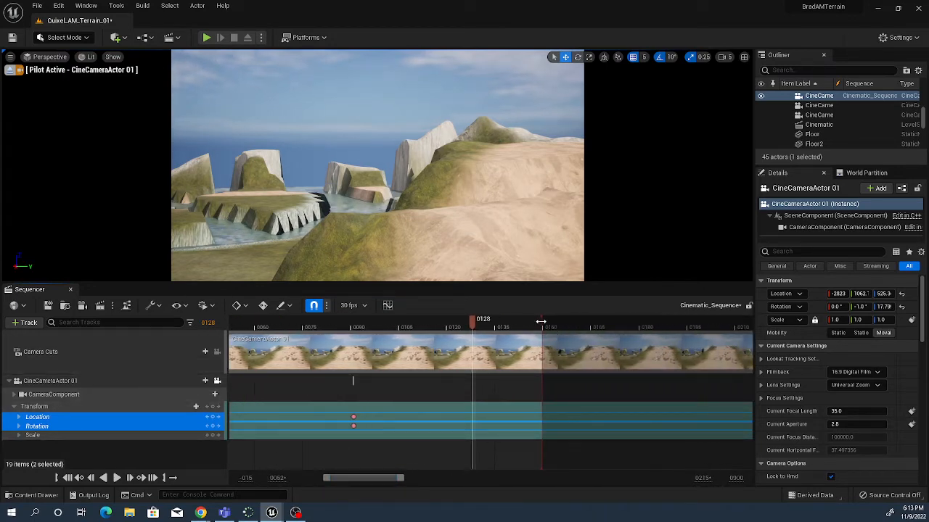
left_click_drag(540, 321, 730, 323)
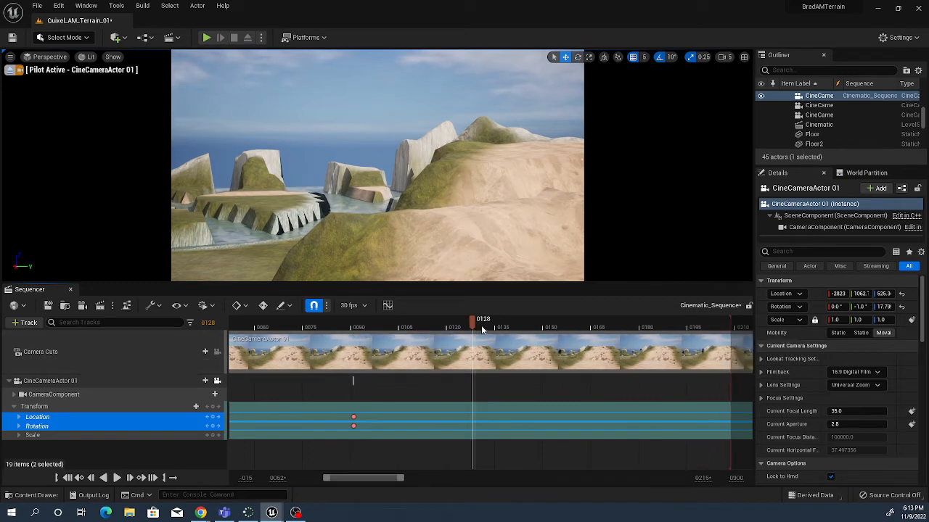
left_click_drag(471, 321, 544, 330)
left_click_drag(350, 412, 542, 421)
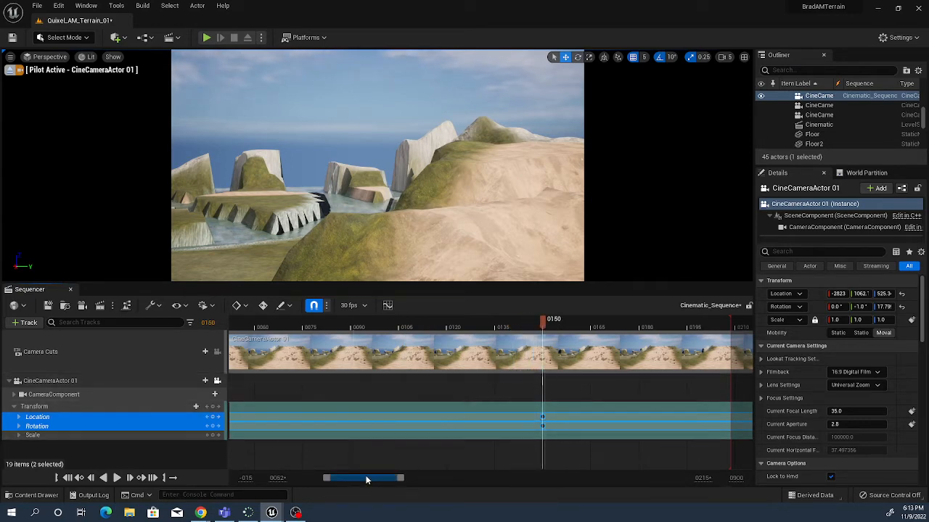
- Play the sequence from its start to review the retimed CineCameraActor 01 move, then stop playback
left_click_drag(367, 478, 312, 478)
left_click_drag(324, 328, 276, 328)
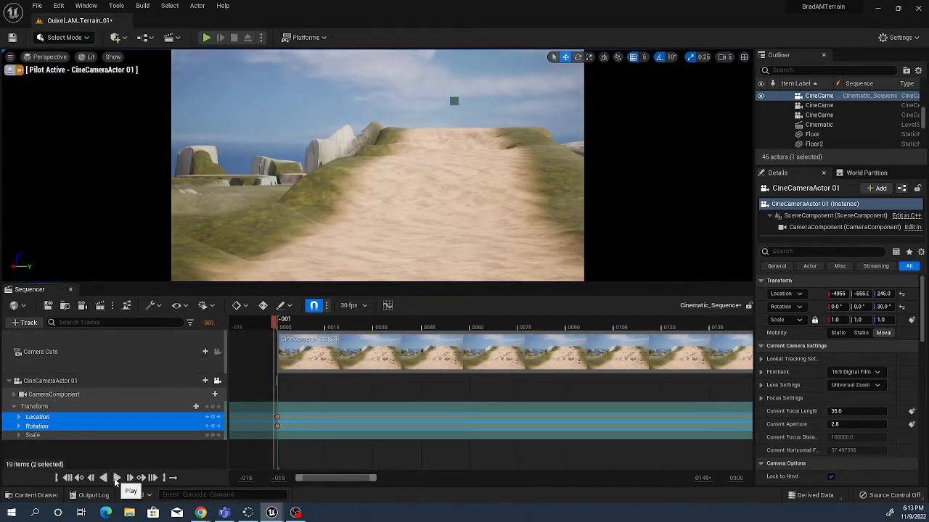
left_click(116, 477)
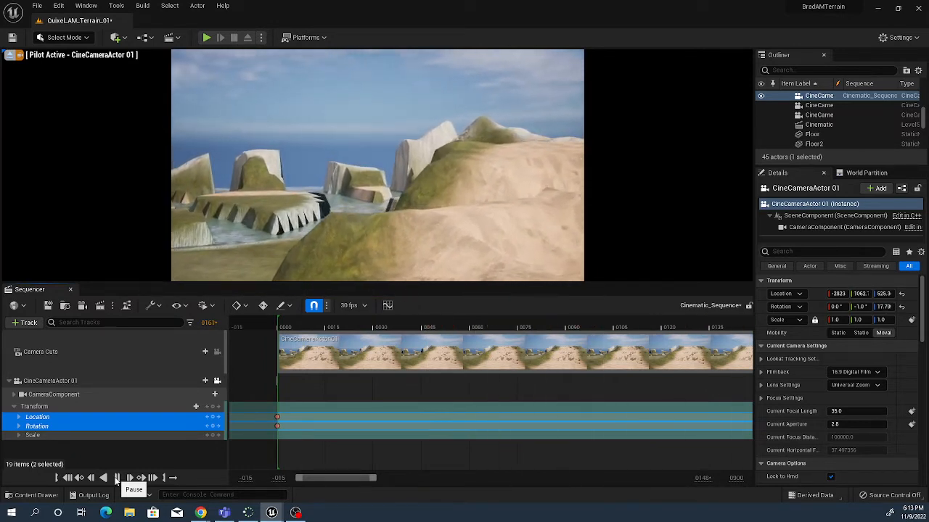
left_click(116, 478)
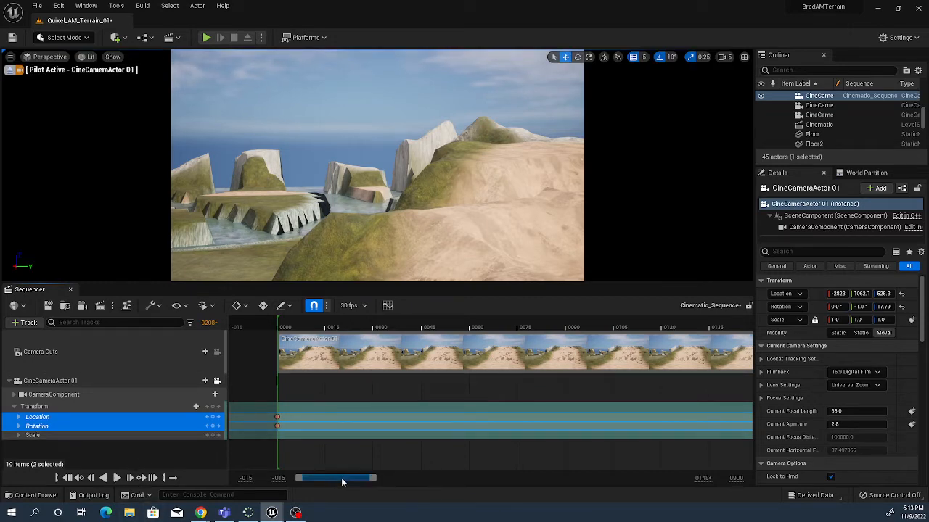
- Collapse the CineCameraActor 01 tracks and enlarge the Sequencer area to make room for more tracks
left_click_drag(341, 477, 373, 486)
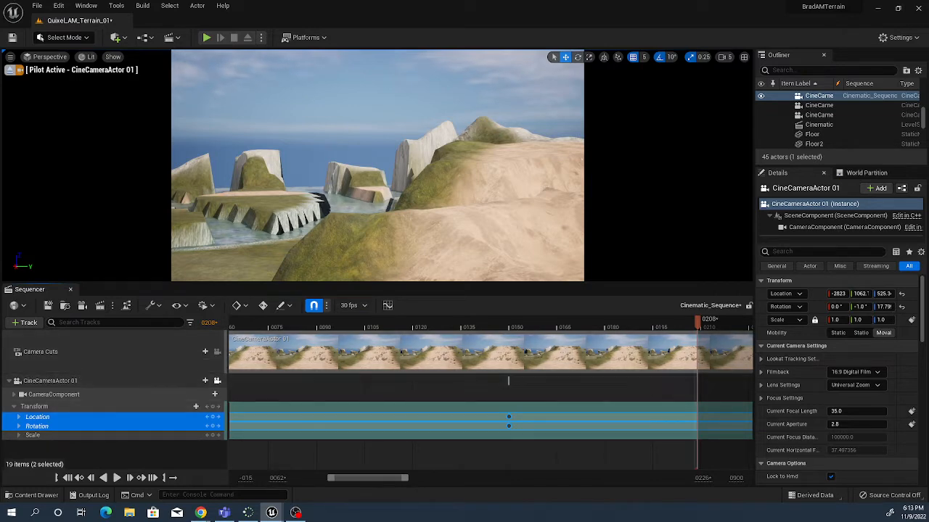
left_click(9, 382)
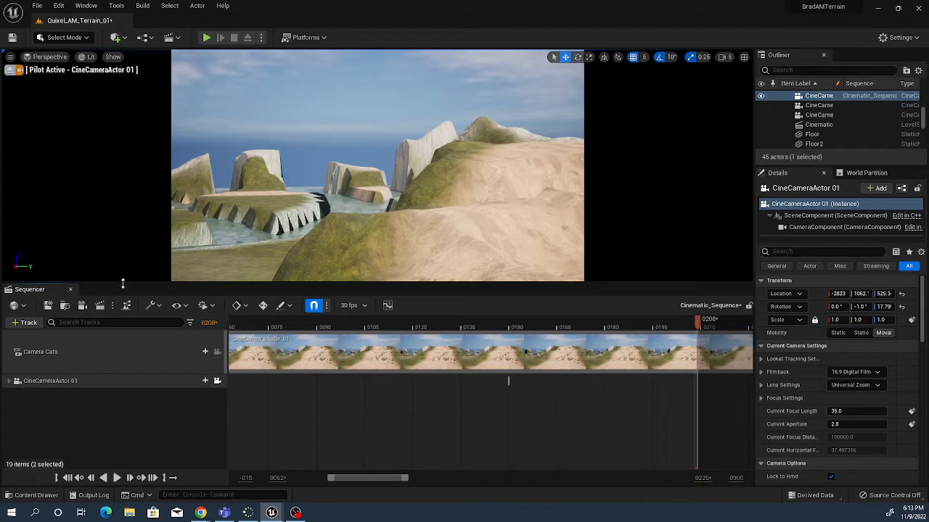
left_click_drag(127, 279, 131, 230)
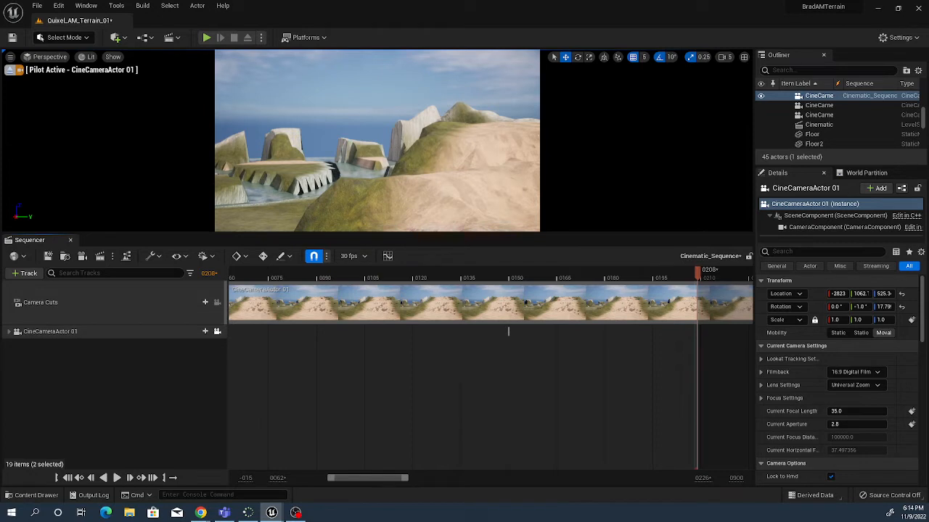
- Add CineCameraActor 02 to Cinematic_Sequence as an actor track
left_click(822, 106)
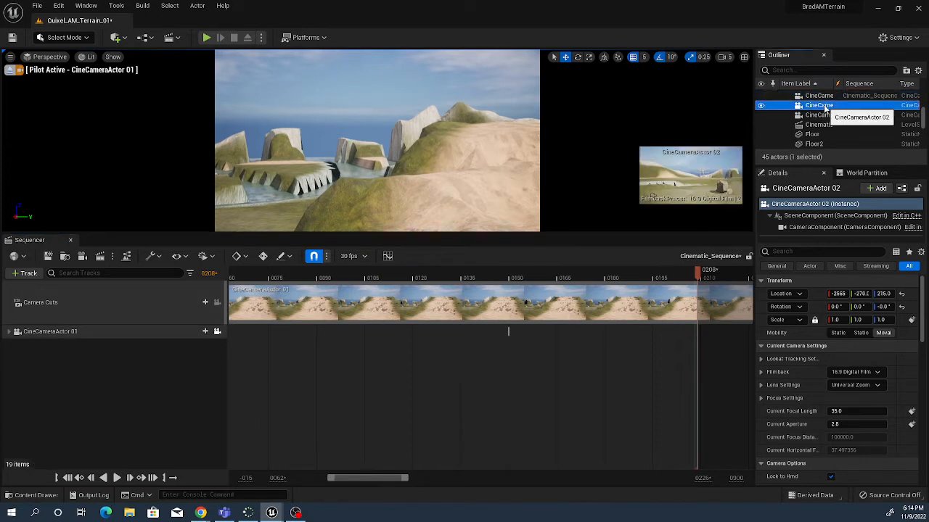
left_click(822, 105)
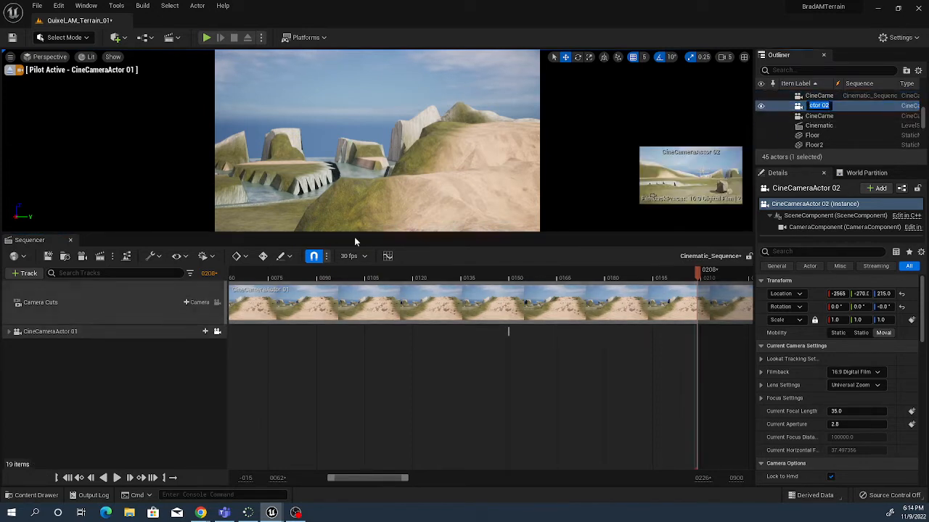
left_click(853, 108)
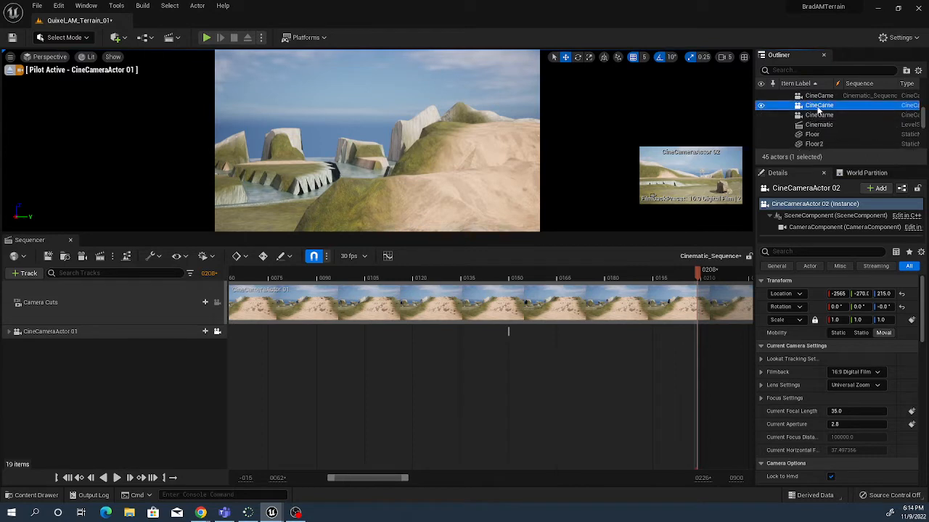
left_click(839, 107)
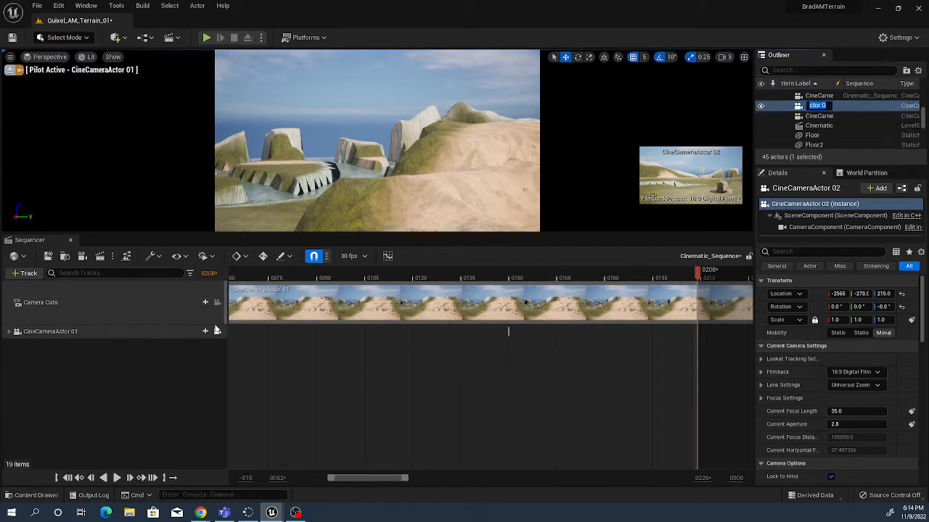
right_click(118, 372)
mouse_move(194, 206)
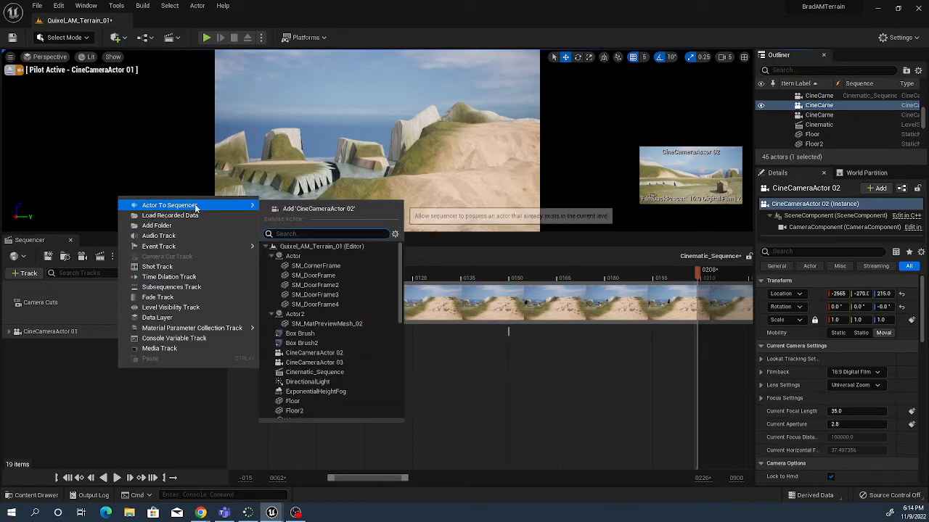
left_click(335, 210)
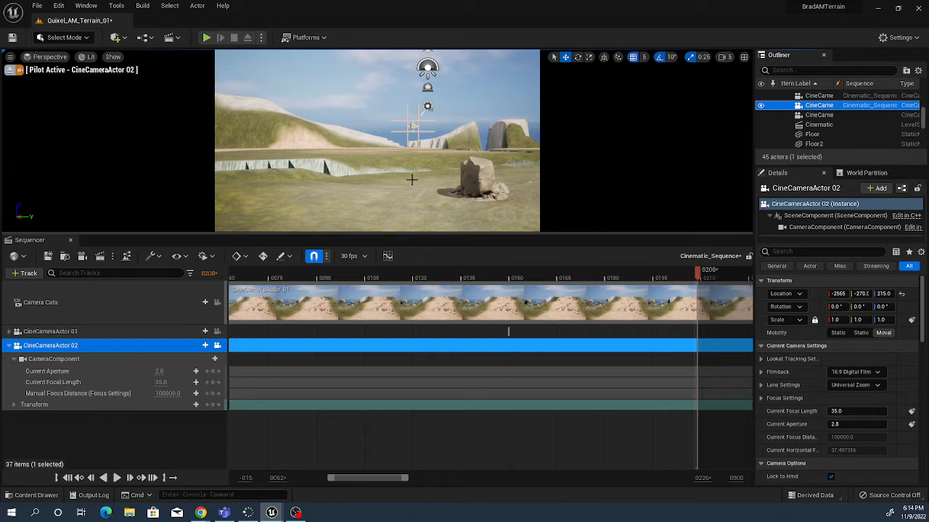
- Collapse the CameraComponent track of CineCameraActor 02, expand its Transform track and select Location and Rotation
left_click(13, 359)
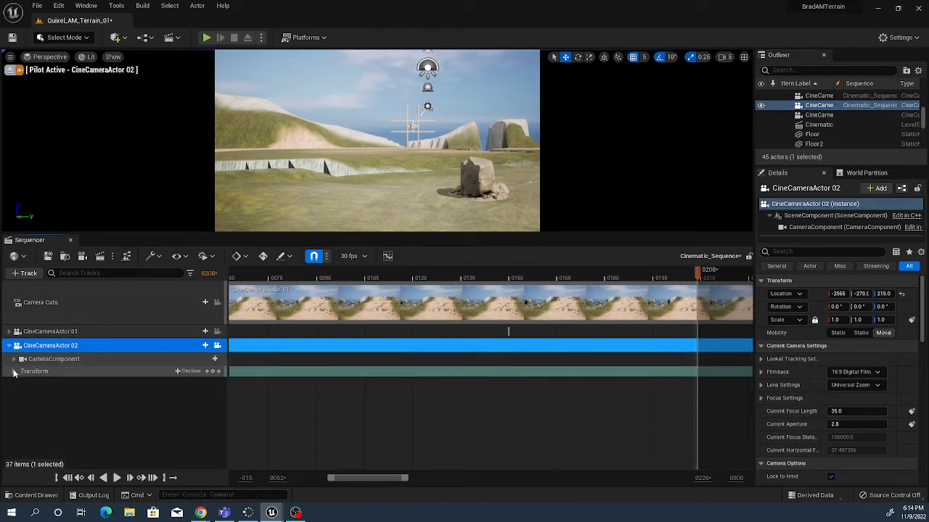
left_click(14, 372)
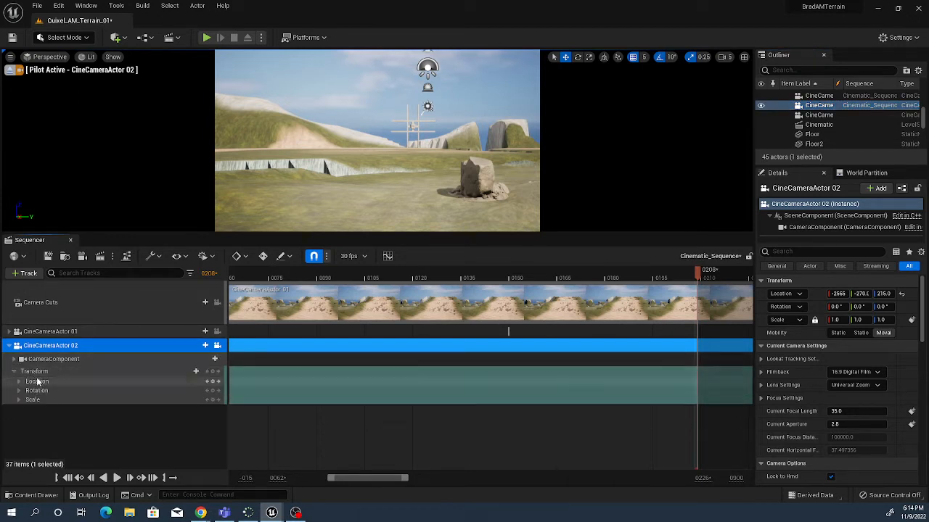
left_click(40, 382)
left_click(37, 391, "ctrl")
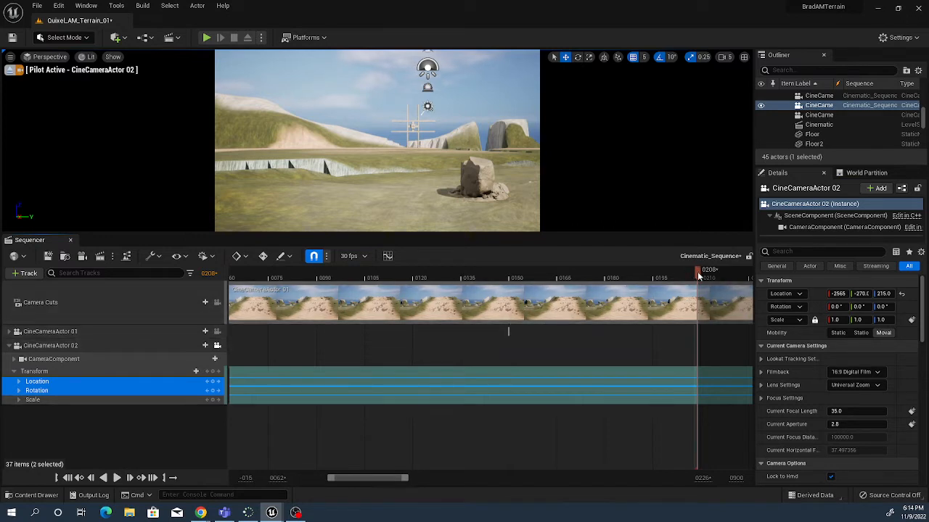
- Extend the playback range to about frame 300 and key the Location and Rotation of CineCameraActor 02 at frame 210
left_click_drag(698, 272, 608, 288)
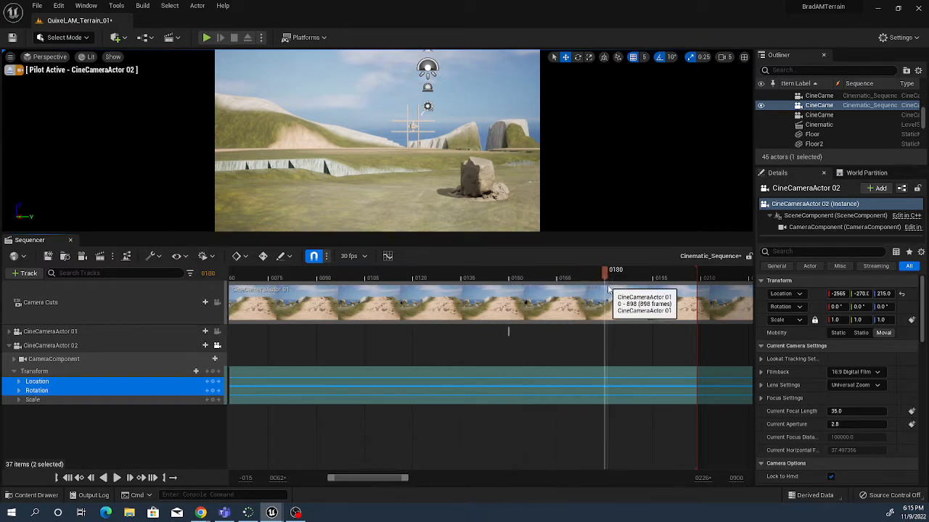
left_click_drag(378, 477, 412, 479)
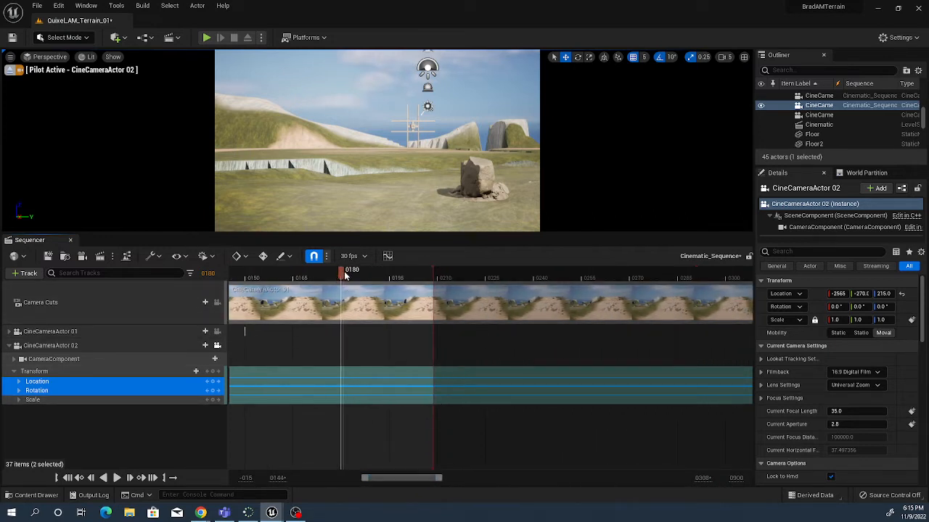
left_click_drag(345, 274, 438, 279)
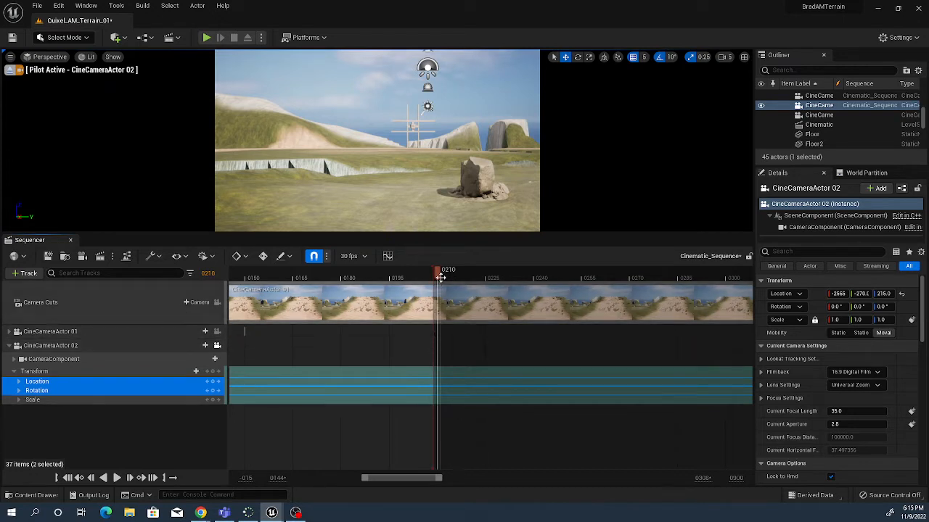
left_click_drag(432, 268, 727, 273)
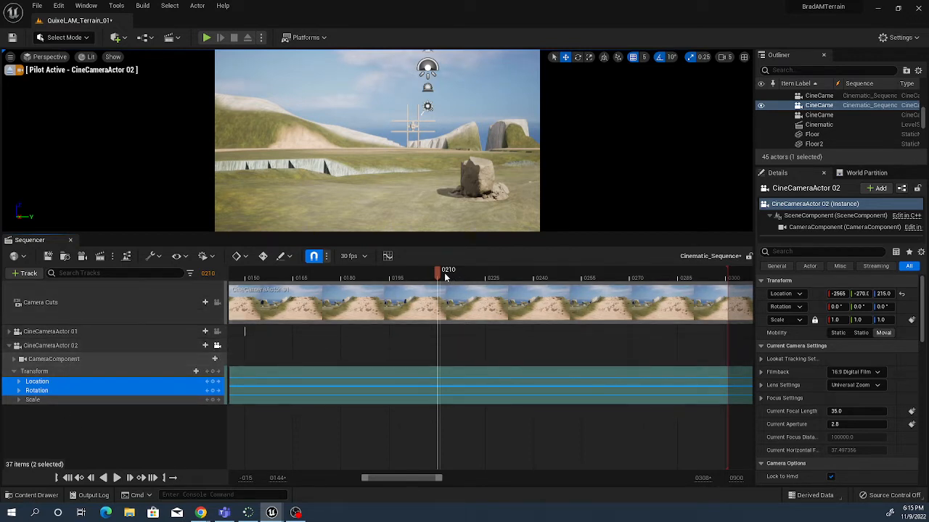
left_click(214, 381)
left_click(214, 391)
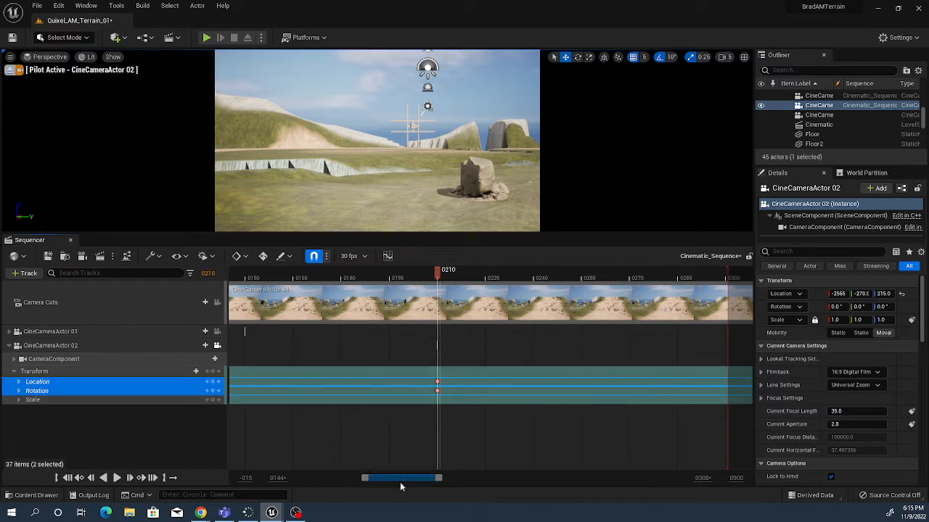
- Extend the playback range to about frame 365 and move the playhead to frame 360
left_click_drag(402, 478, 428, 482)
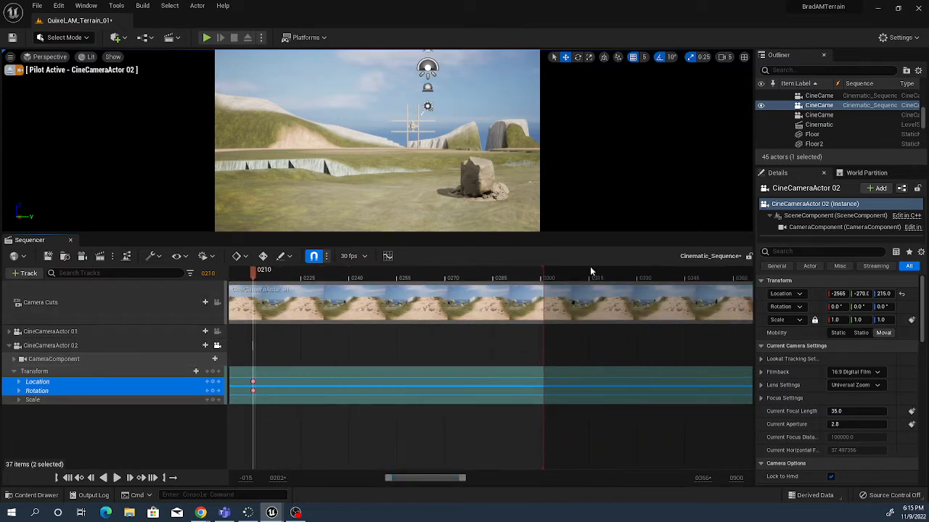
left_click(548, 277)
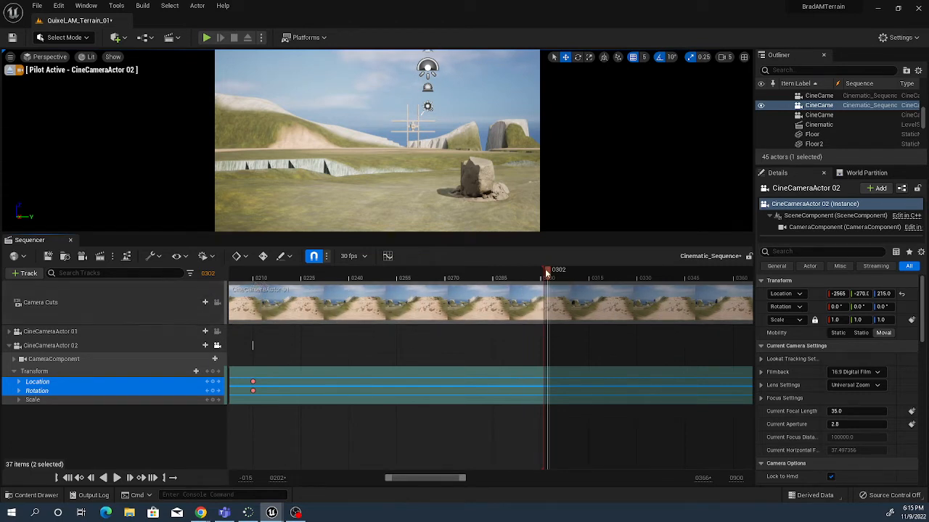
left_click_drag(550, 275, 682, 277)
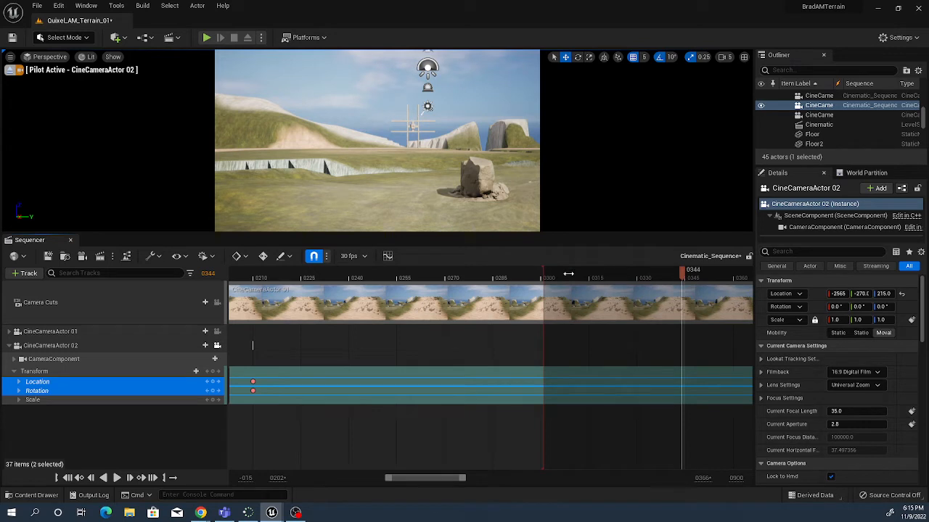
left_click_drag(568, 275, 752, 276)
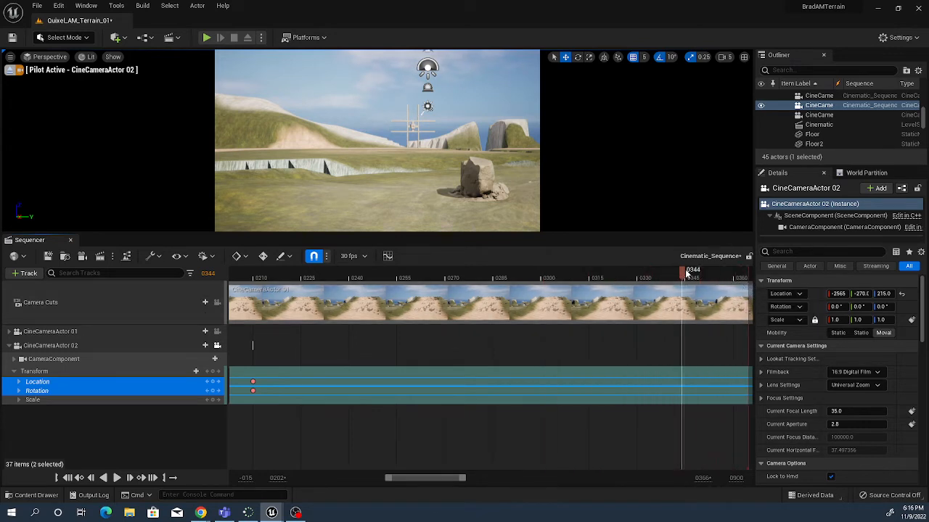
left_click_drag(683, 274, 732, 276)
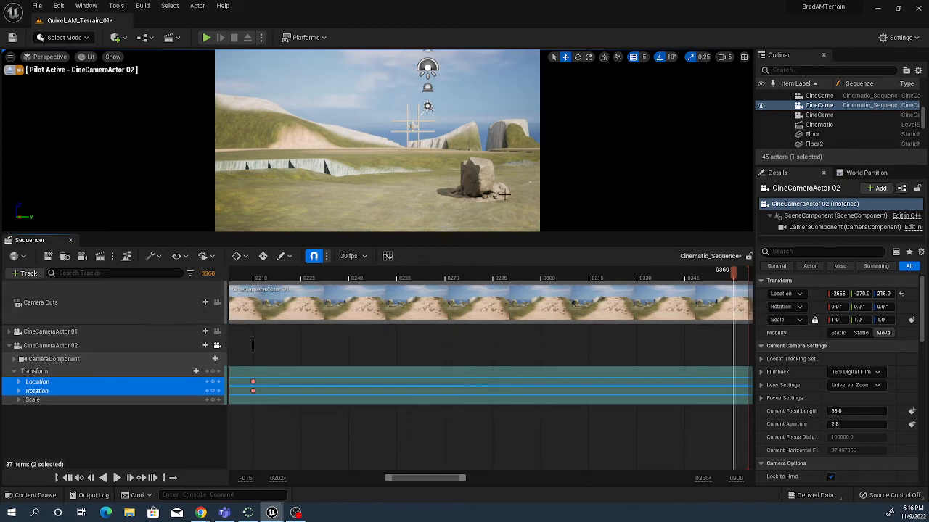
- Move CineCameraActor 02 forward toward the water, key its Location and Rotation at frame 360, and play back the shot from about frame 208
left_click_drag(385, 207, 384, 74)
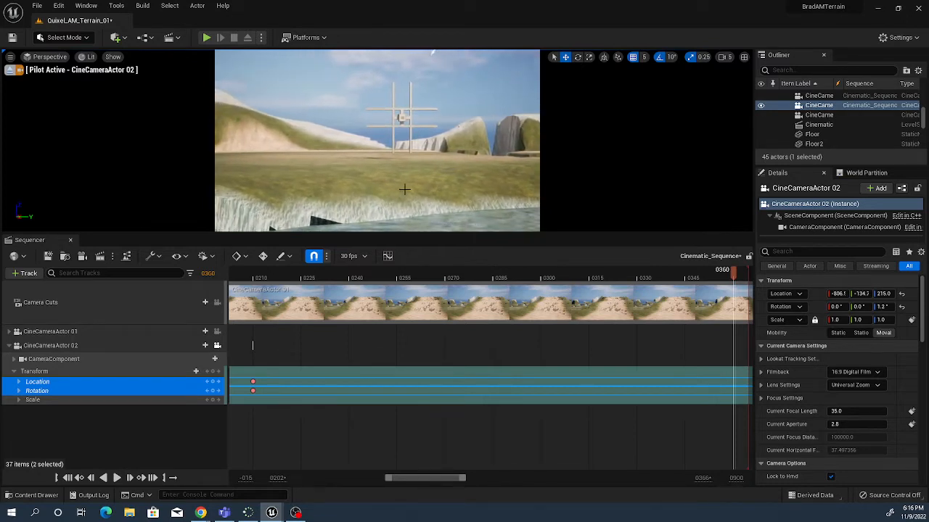
right_click_drag(404, 190, 372, 195)
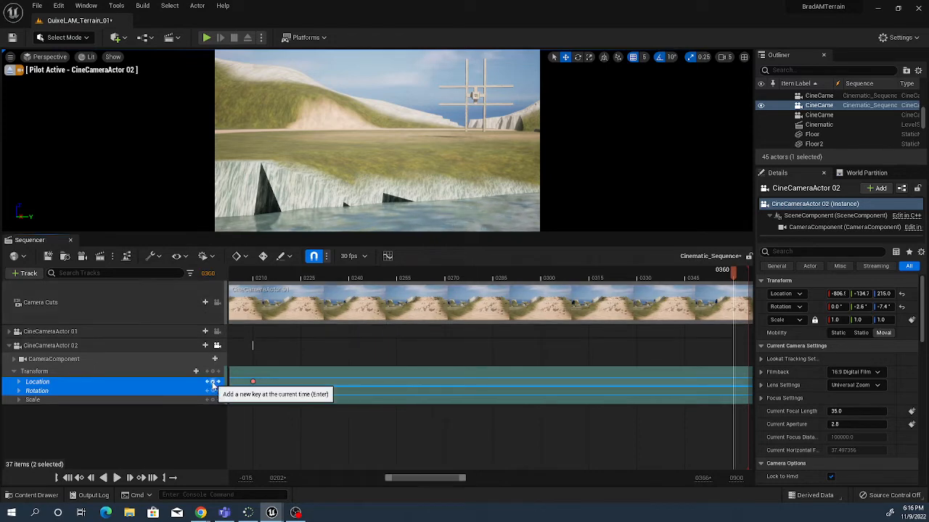
left_click(212, 385)
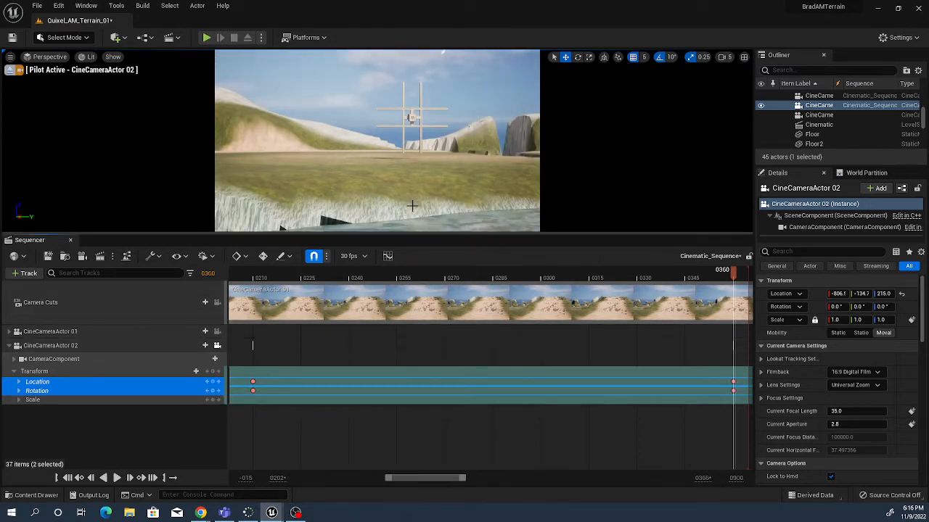
left_click_drag(734, 278, 248, 298)
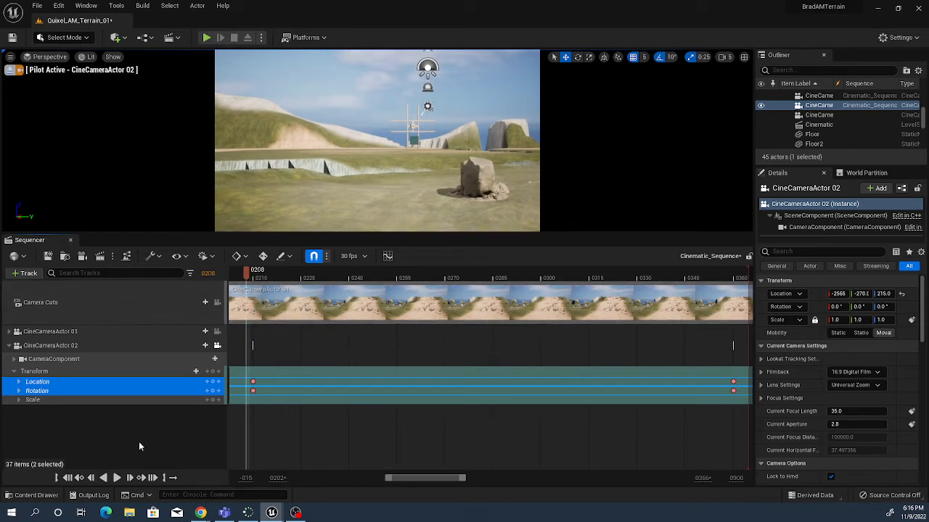
left_click(115, 478)
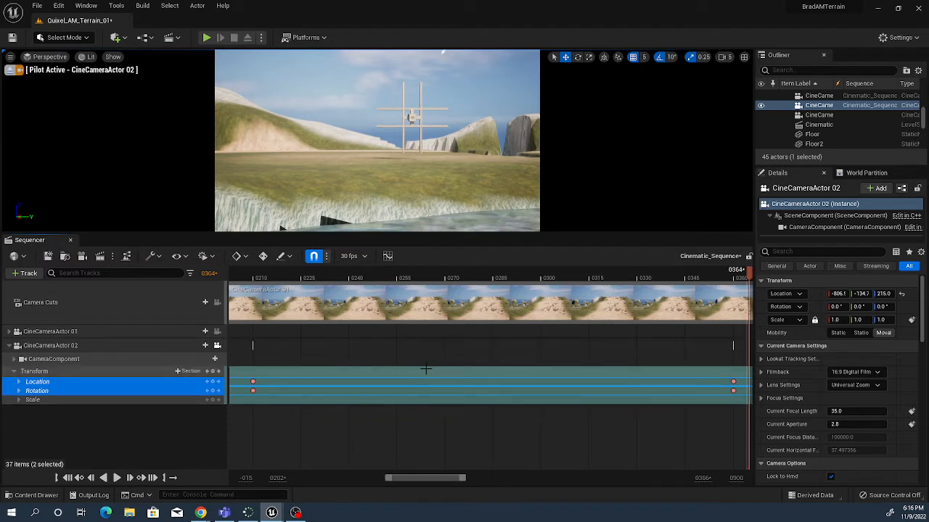
- Extend the playback range to about frame 534 and move the playhead to frame 420
left_click_drag(410, 479, 464, 499)
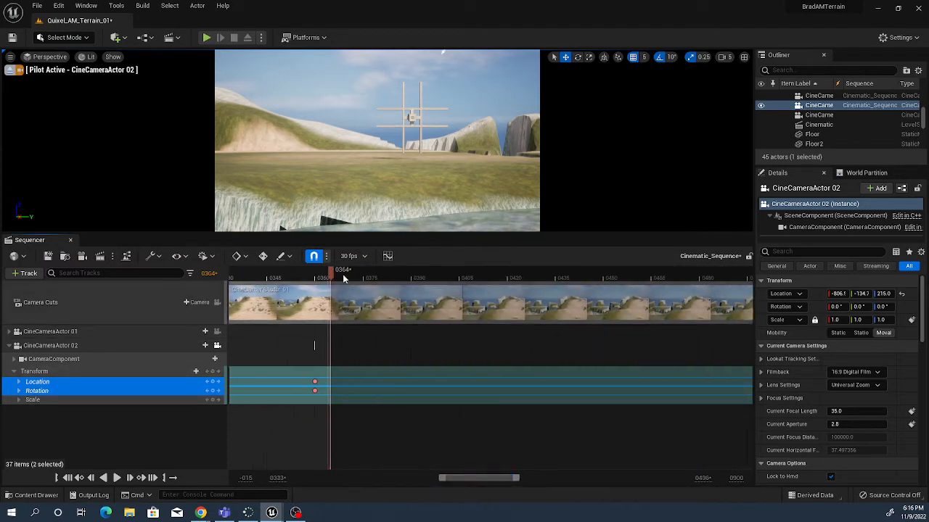
mouse_move(335, 275)
left_mouse_down()
mouse_move(762, 323)
mouse_move(736, 319)
left_mouse_up()
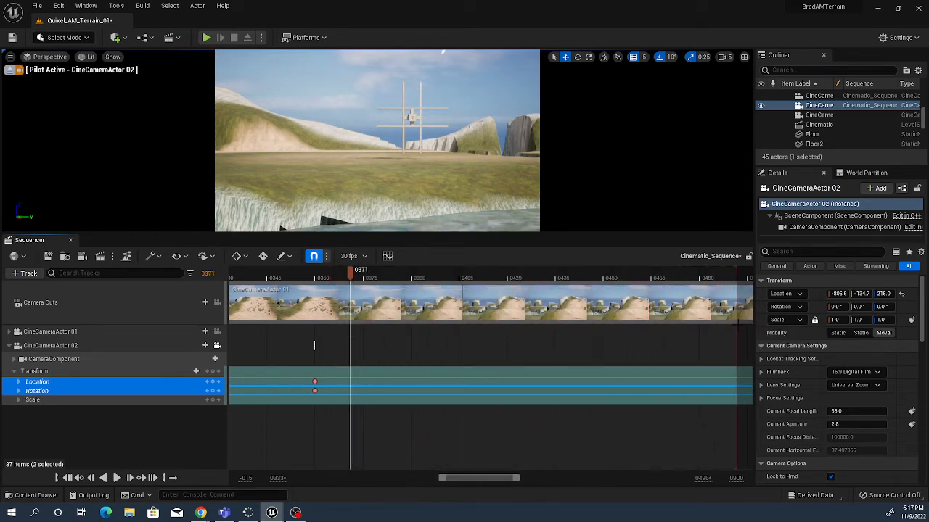
left_click_drag(344, 273, 411, 274)
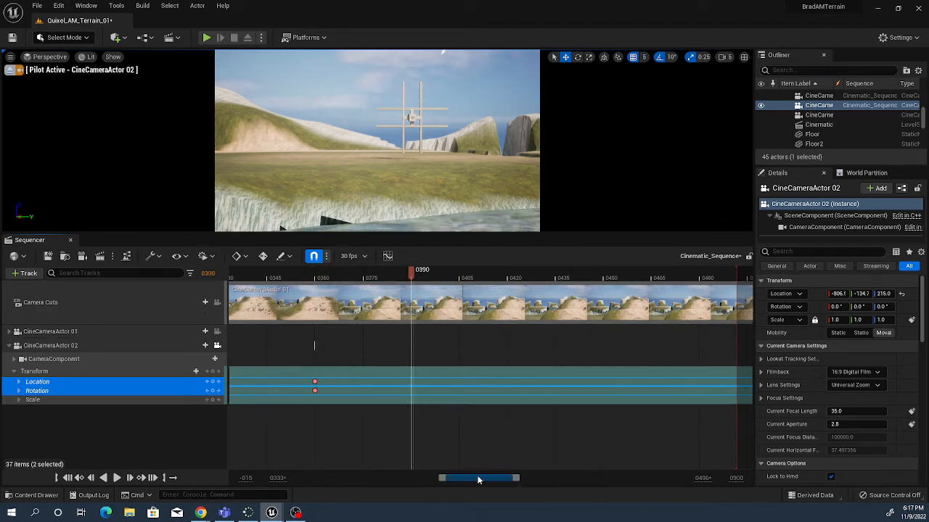
left_click_drag(478, 478, 496, 481)
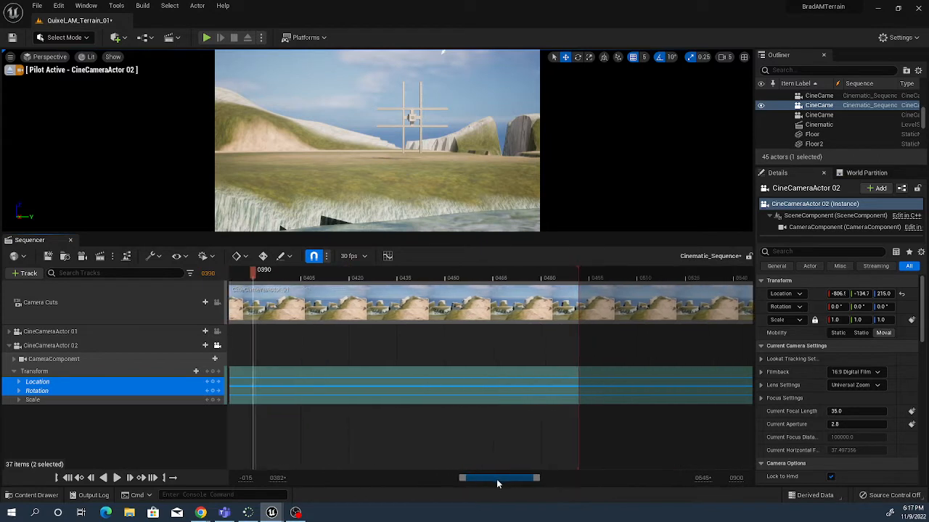
left_click_drag(579, 271, 720, 286)
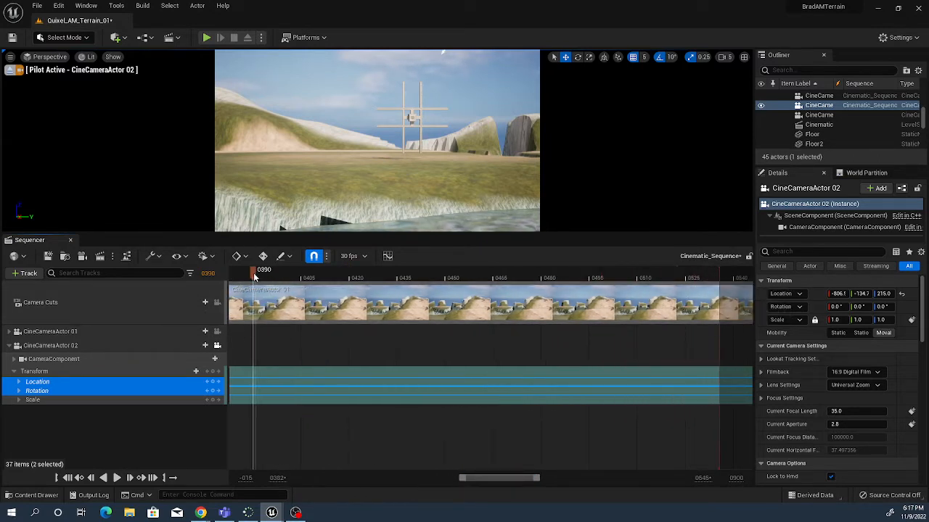
left_click_drag(253, 273, 350, 273)
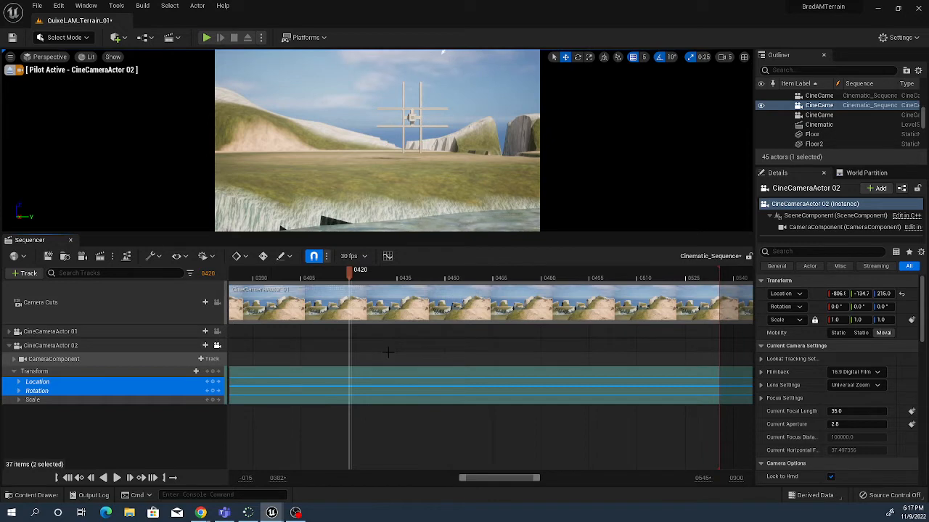
- Collapse the CineCameraActor 02 tracks and add CineCameraActor 03 to Cinematic_Sequence as an actor track
left_click(9, 346)
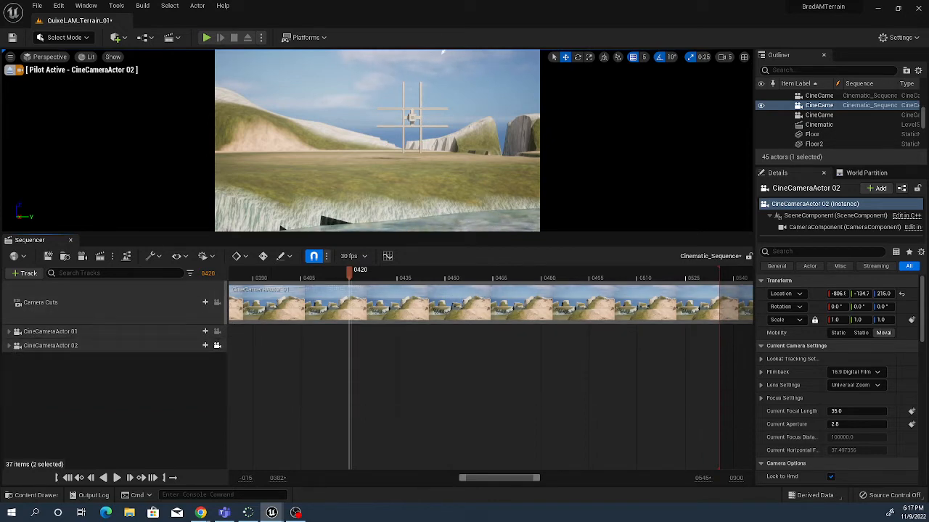
left_click(819, 115)
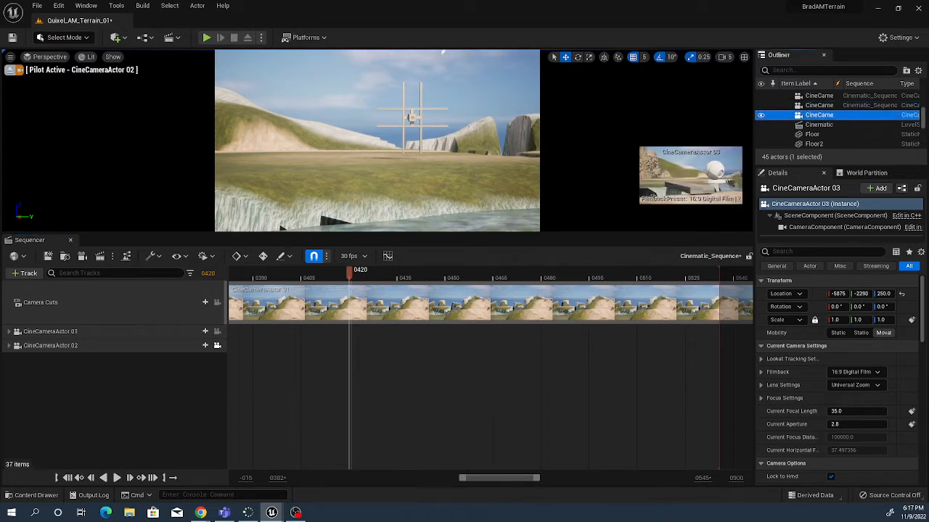
right_click(107, 380)
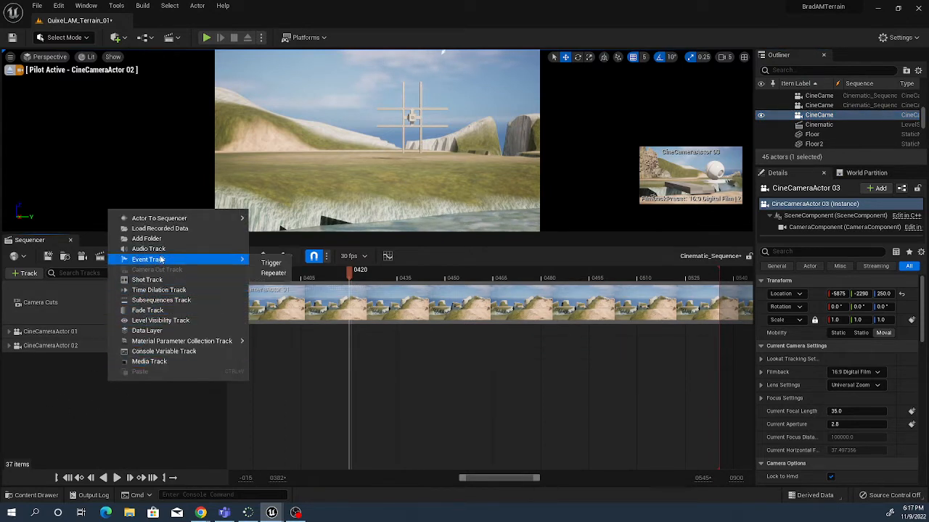
mouse_move(182, 217)
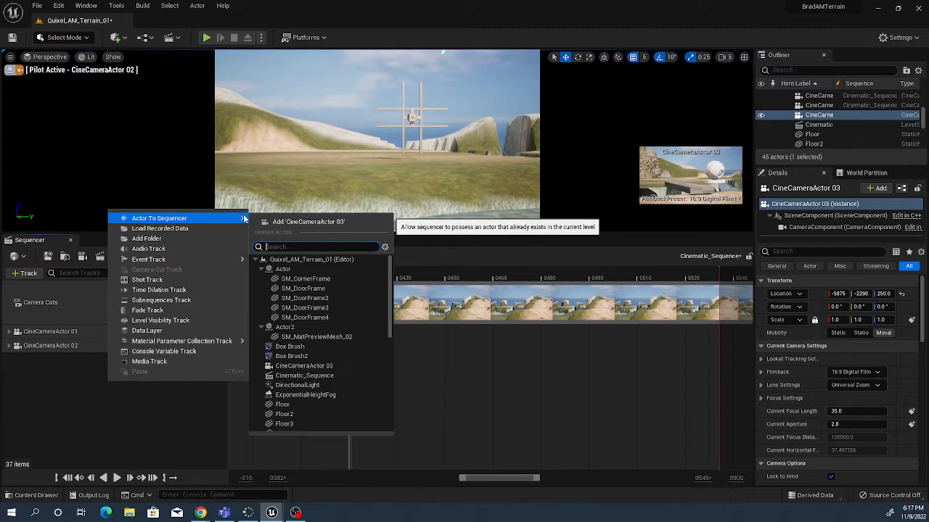
left_click(323, 222)
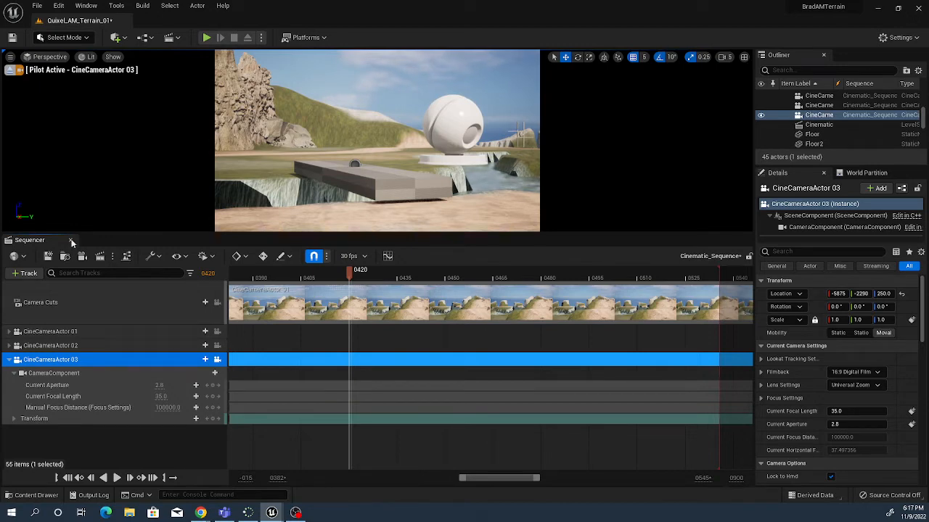
- Collapse the CameraComponent track of CineCameraActor 03, expand its Transform track and key its Rotation at frame 420
left_click(14, 374)
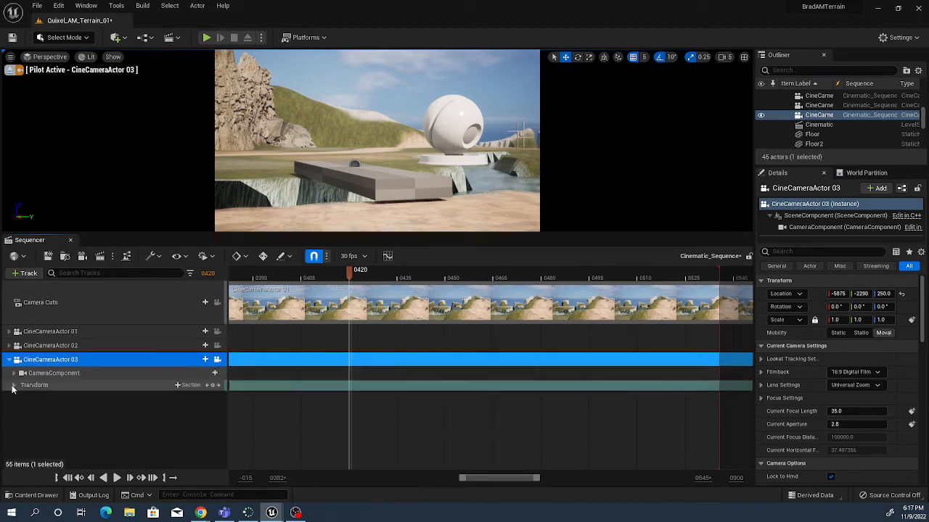
left_click(13, 385)
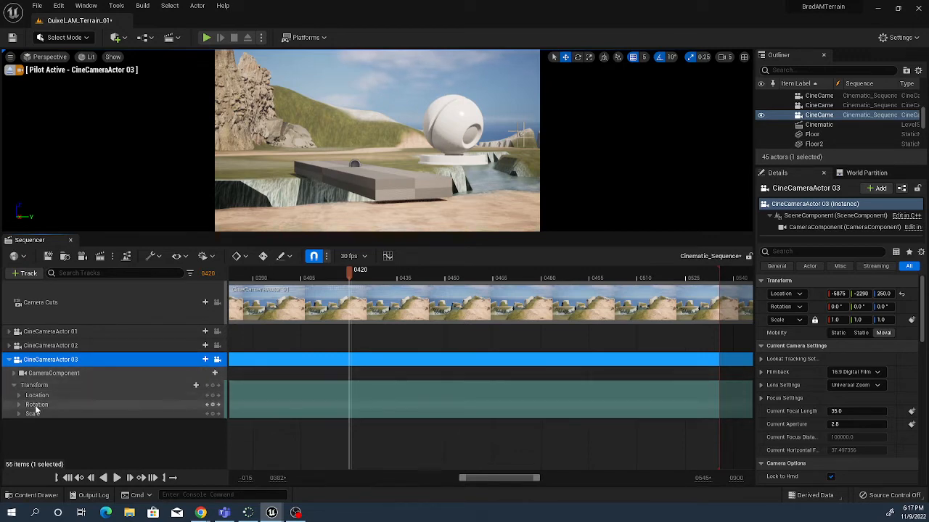
left_click(34, 405)
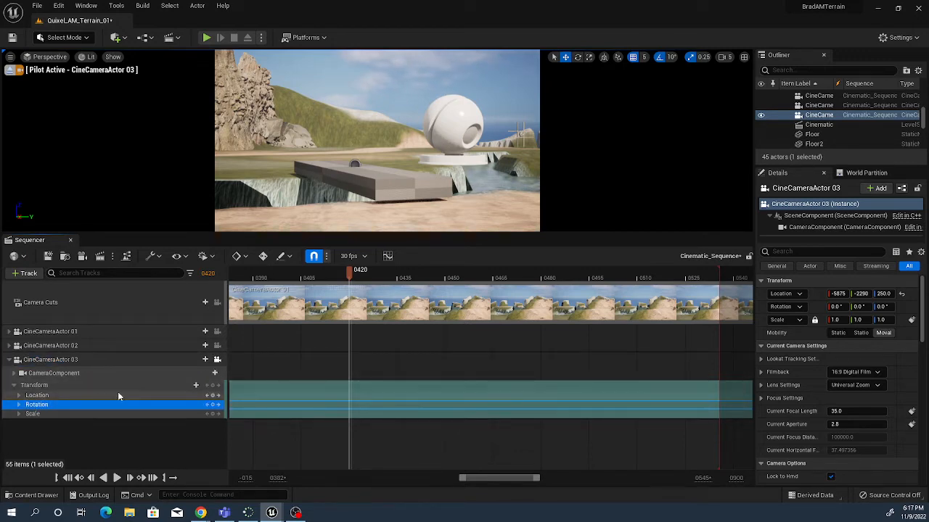
left_click(213, 407)
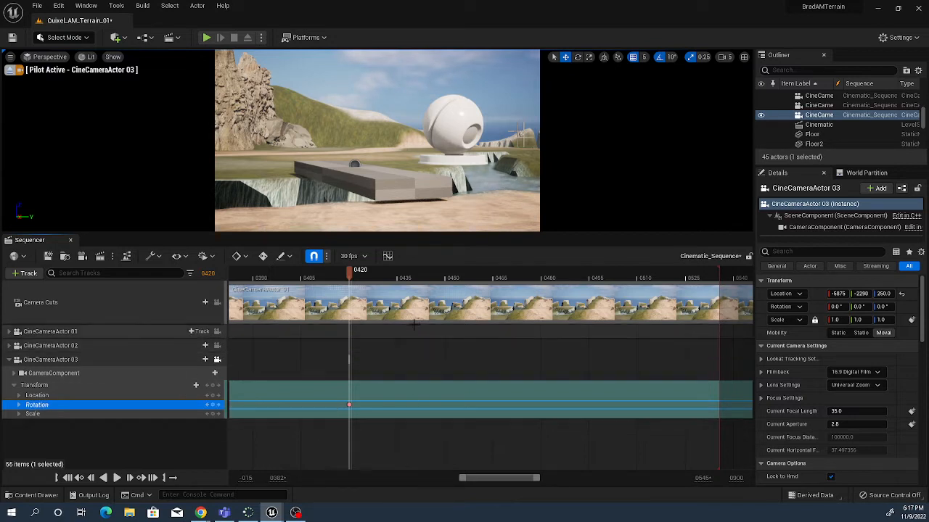
- Extend the playback range to about frame 640, turn CineCameraActor 03 to 6° and -27° toward the rock formation, and key its Rotation at frame 570
left_click_drag(483, 480, 496, 480)
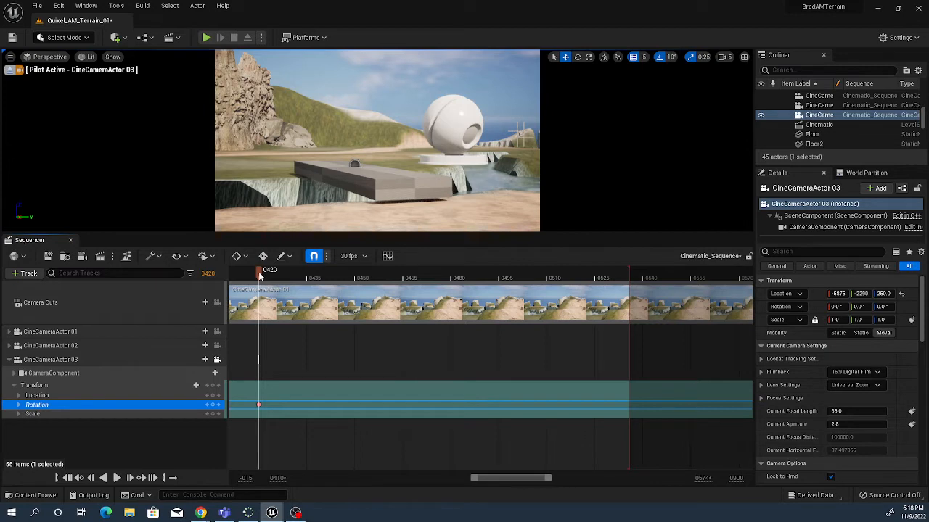
left_click_drag(259, 271, 549, 280)
left_click_drag(505, 478, 538, 482)
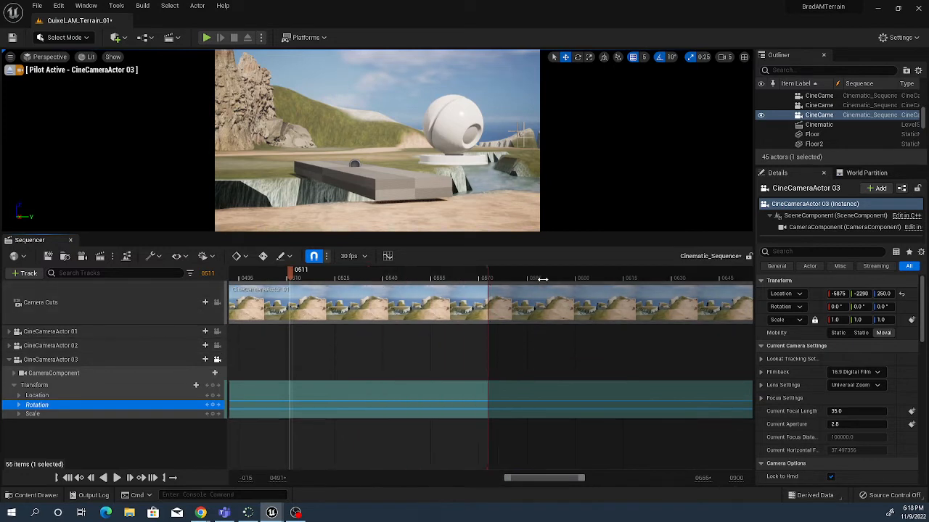
left_click_drag(542, 280, 702, 281)
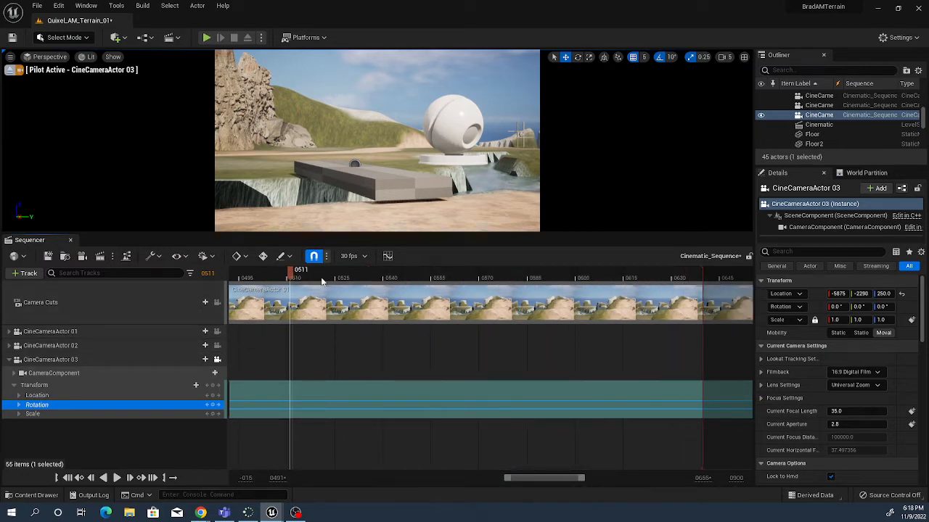
left_click_drag(322, 281, 484, 287)
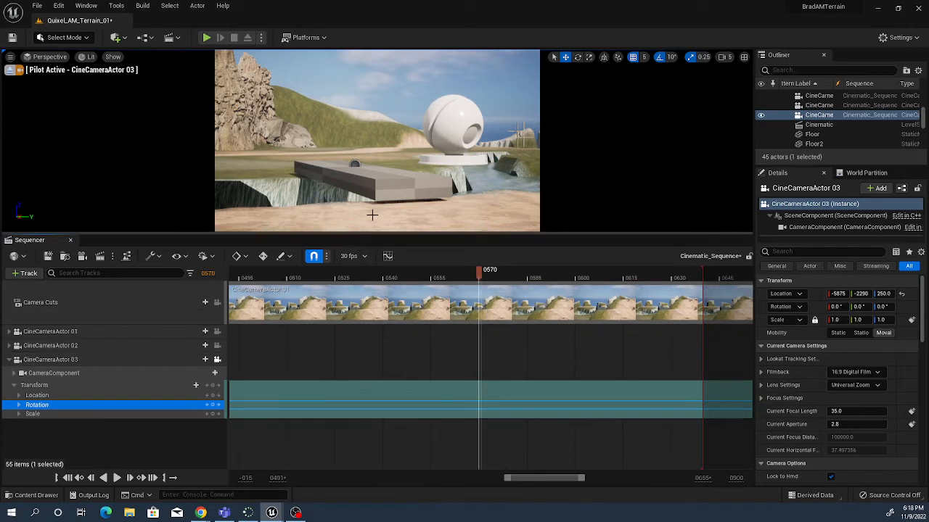
right_click_drag(442, 165, 323, 166)
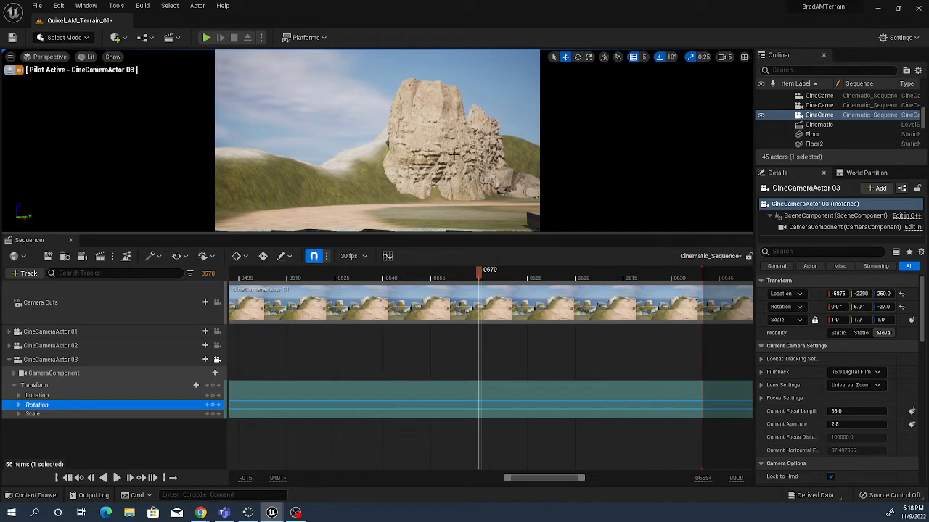
left_click(212, 405)
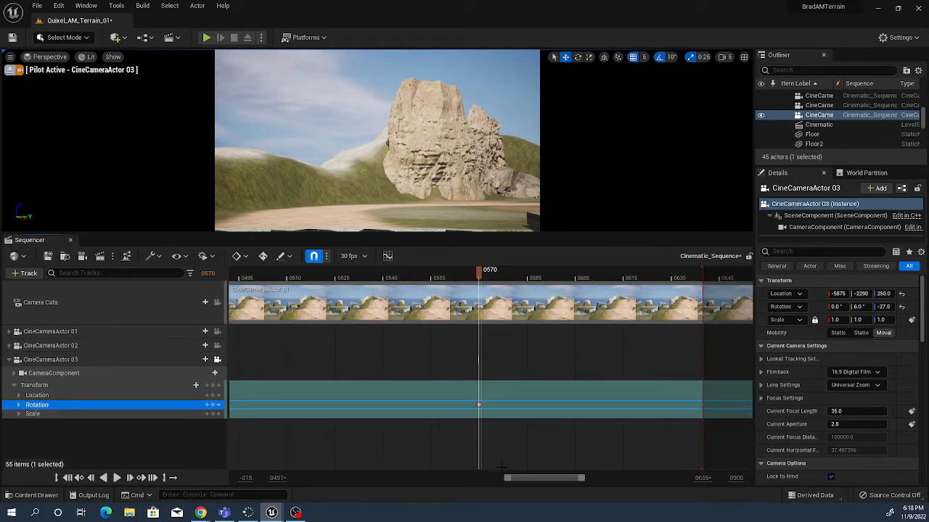
- Play back the rotation of CineCameraActor 03 from about frame 417 to check the turn
left_click_drag(537, 480, 504, 479)
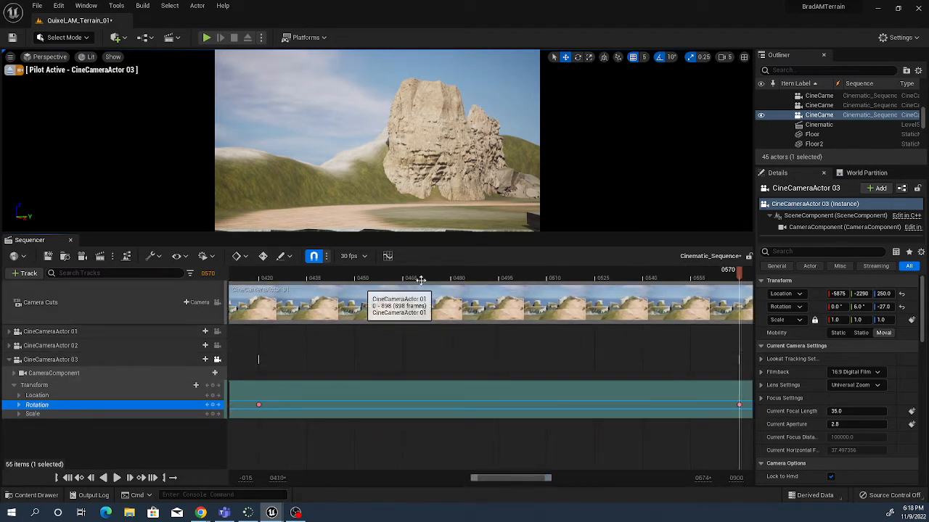
left_click_drag(740, 275, 249, 276)
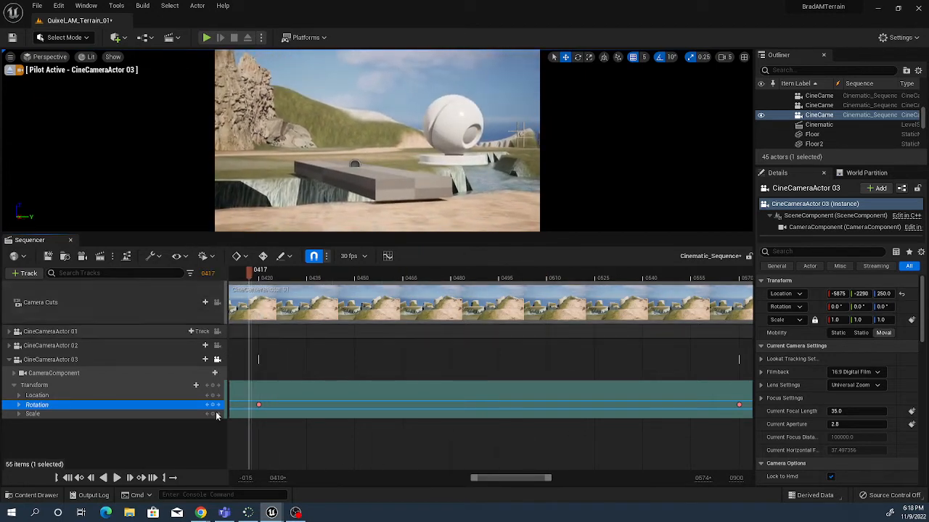
left_click(117, 478)
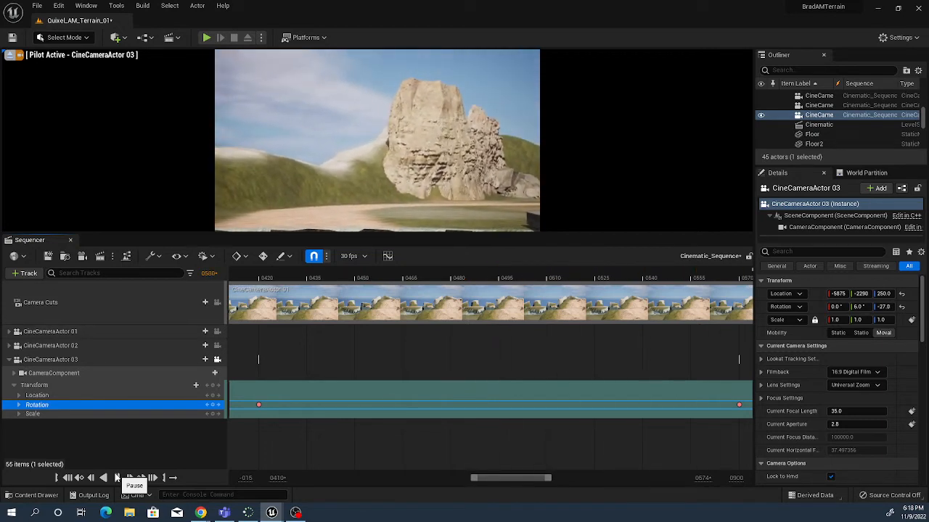
left_click(117, 477)
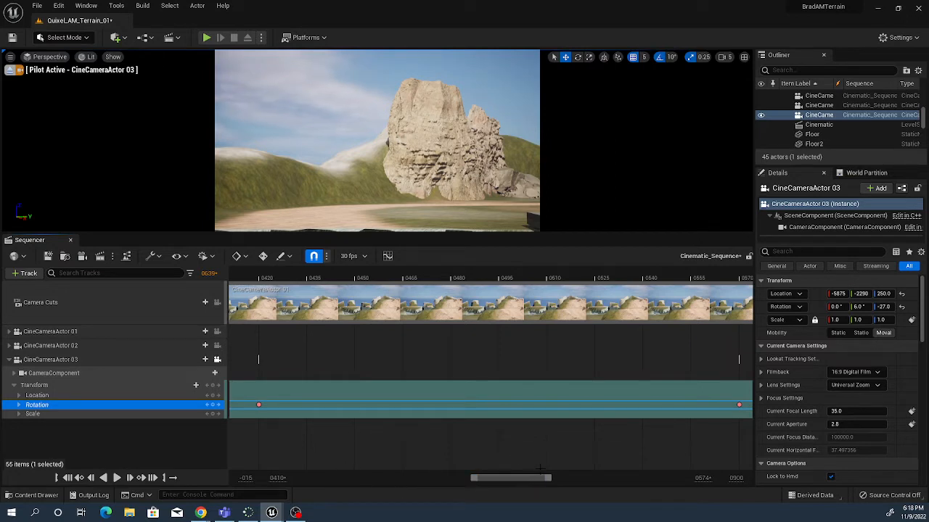
- Move the playhead to frame 600 and collapse the CineCameraActor 03 tracks
left_click_drag(548, 481, 588, 492)
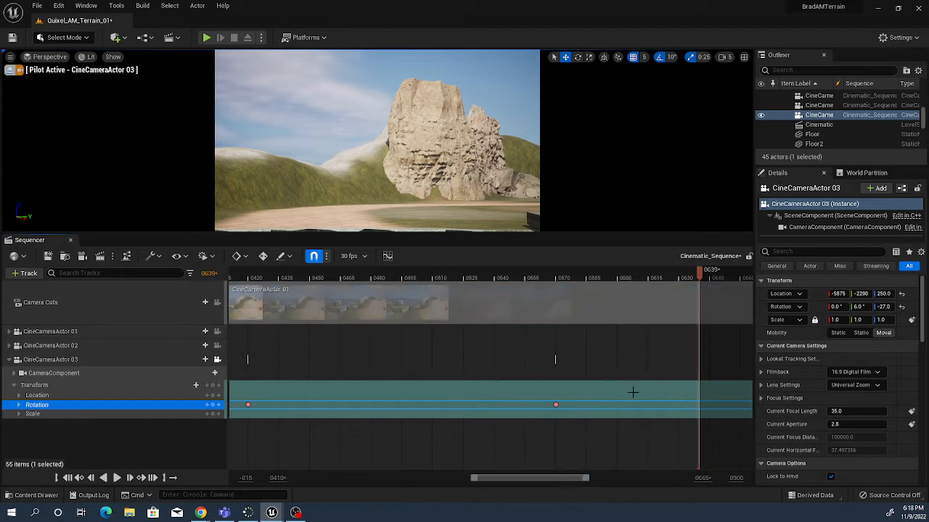
left_click_drag(701, 272, 617, 277)
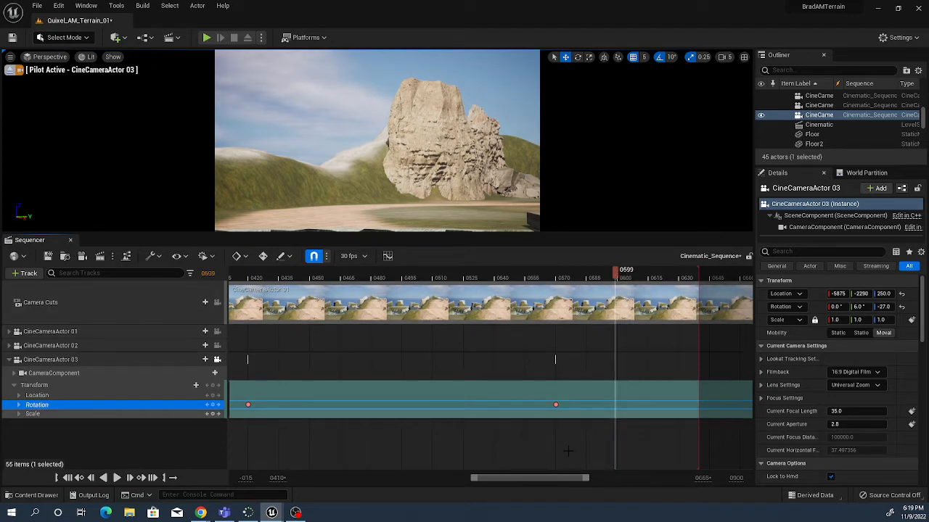
left_click(629, 279)
left_click_drag(627, 276, 618, 278)
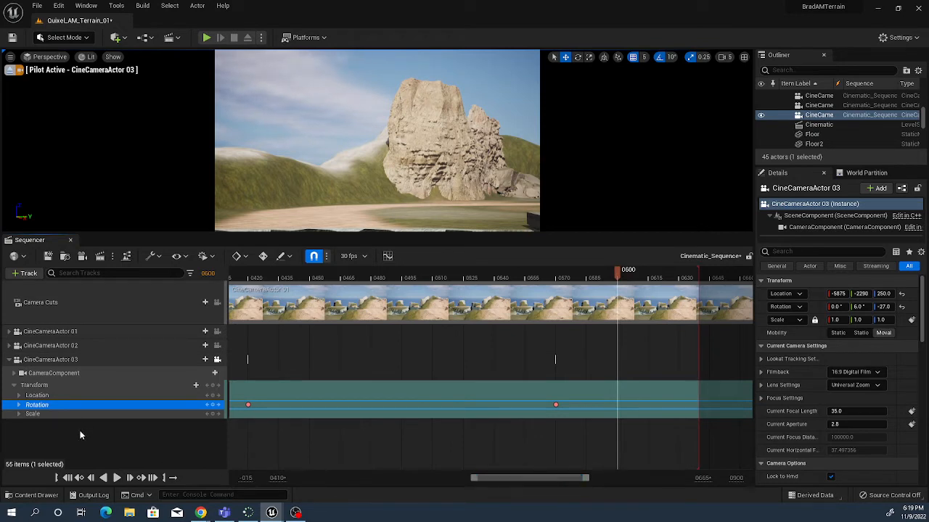
left_click(13, 374)
left_click(14, 374)
left_click(9, 360)
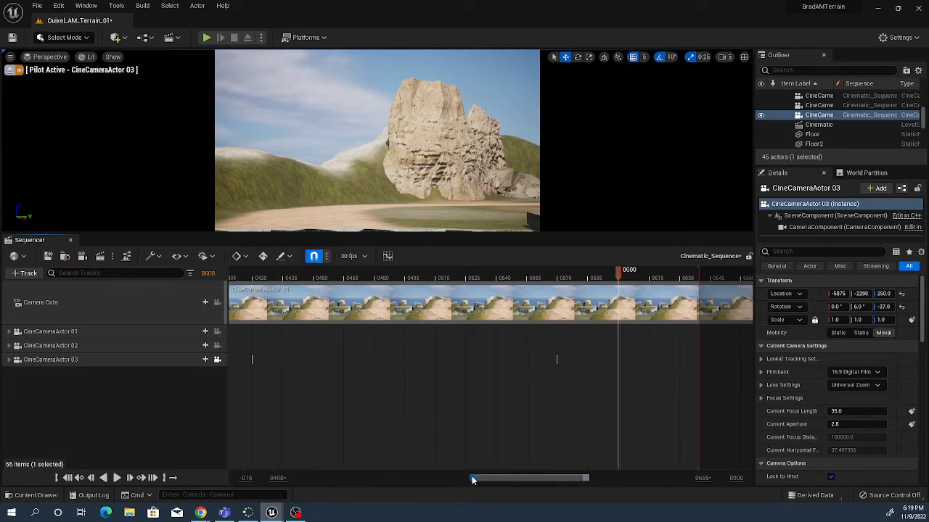
left_click_drag(473, 479, 296, 479)
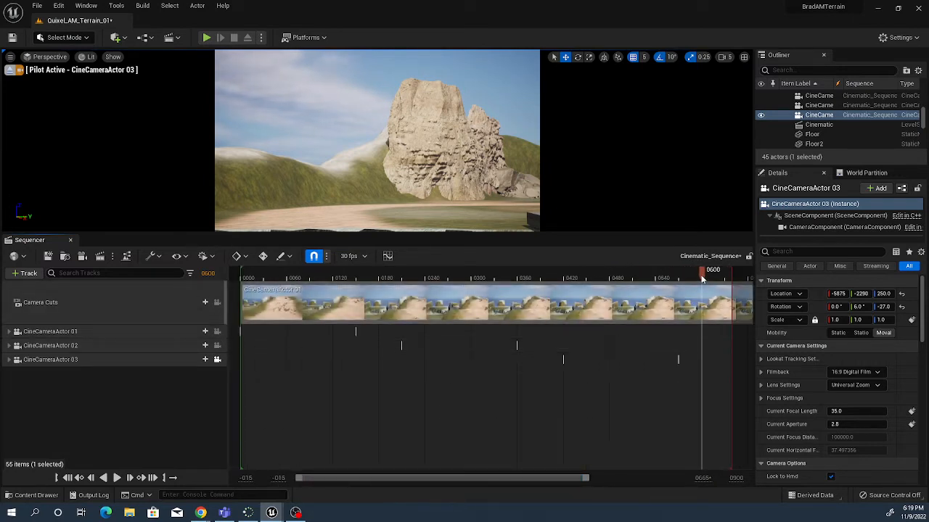
- Scrub through the timeline while viewing through CineCameraActor 03, 01 and 02 in turn to compare their shots
left_click_drag(702, 275, 648, 302)
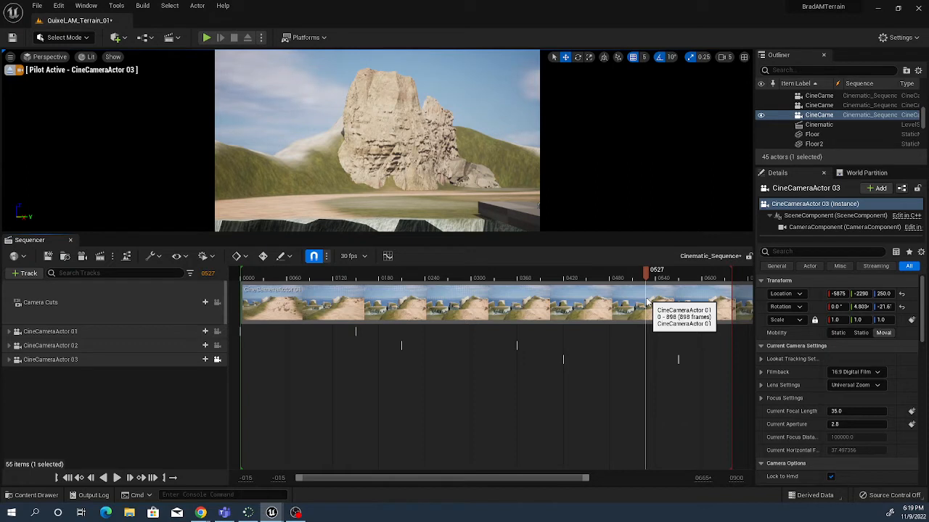
left_click_drag(648, 302, 294, 307)
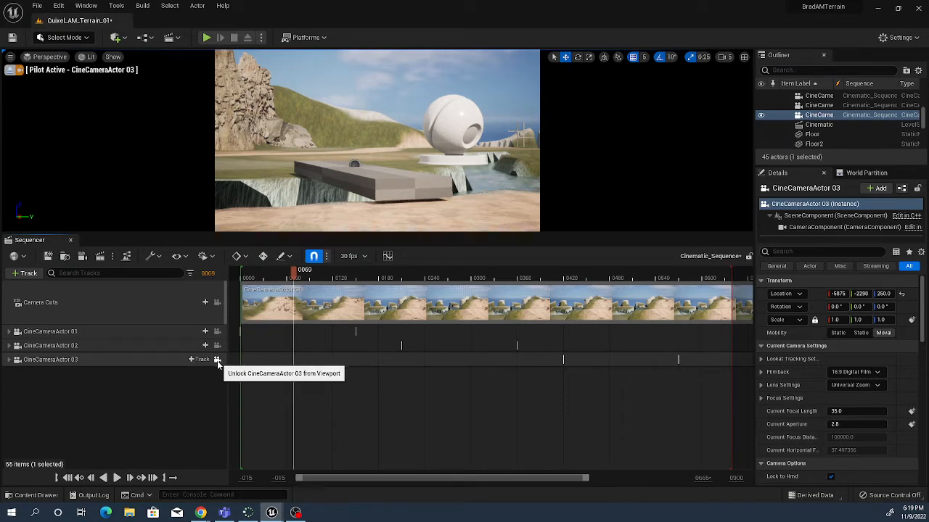
left_click(216, 332)
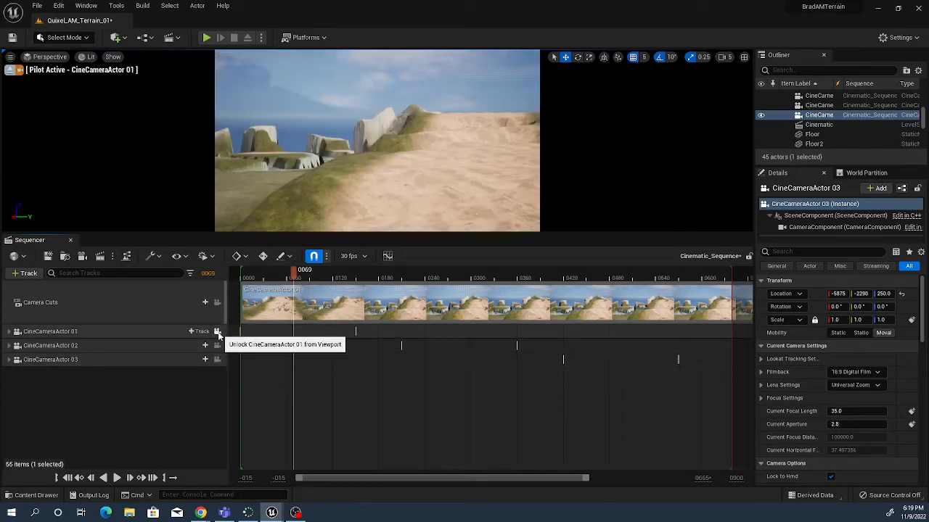
left_click_drag(284, 277, 411, 277)
left_click(217, 345)
left_click_drag(471, 289, 380, 289)
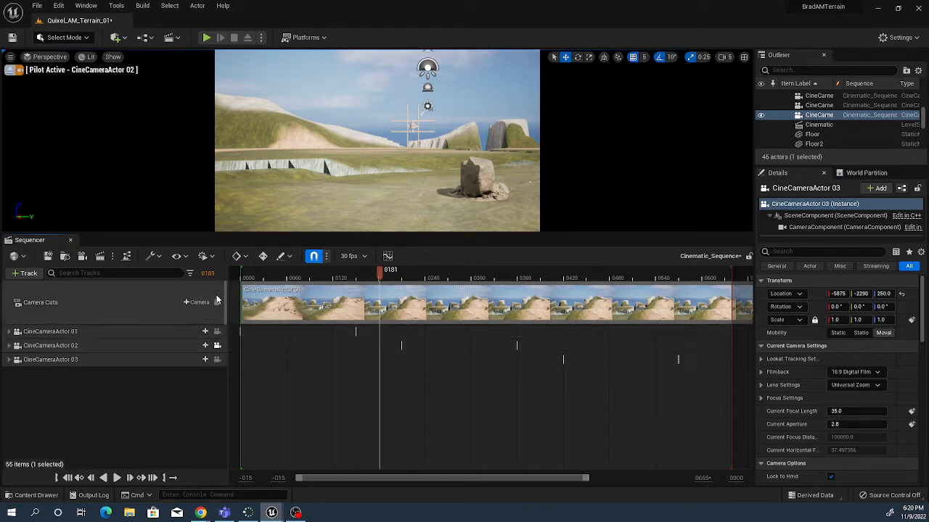
- Select the Camera Cuts track, look through CineCameraActor 01 and scrub its movement from frame 1 to frame 150
left_click(108, 307)
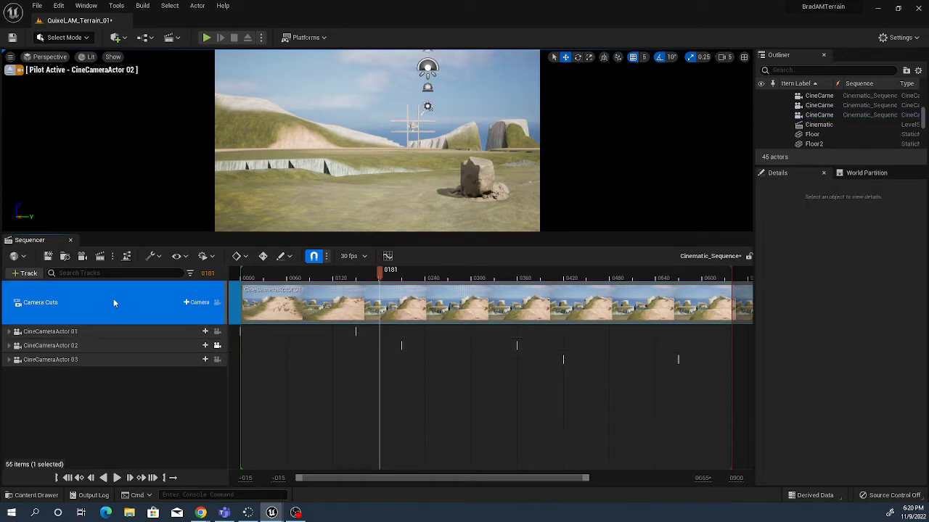
left_click(217, 332)
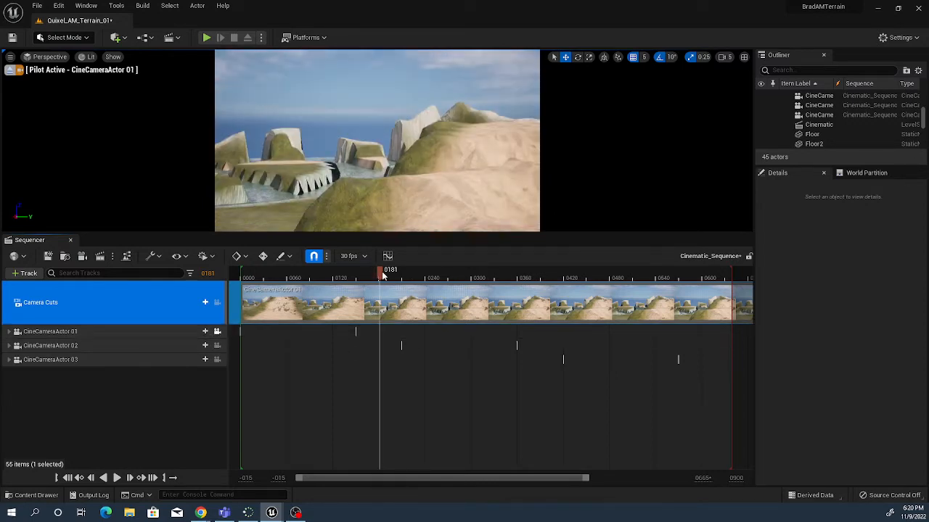
left_click_drag(383, 275, 243, 276)
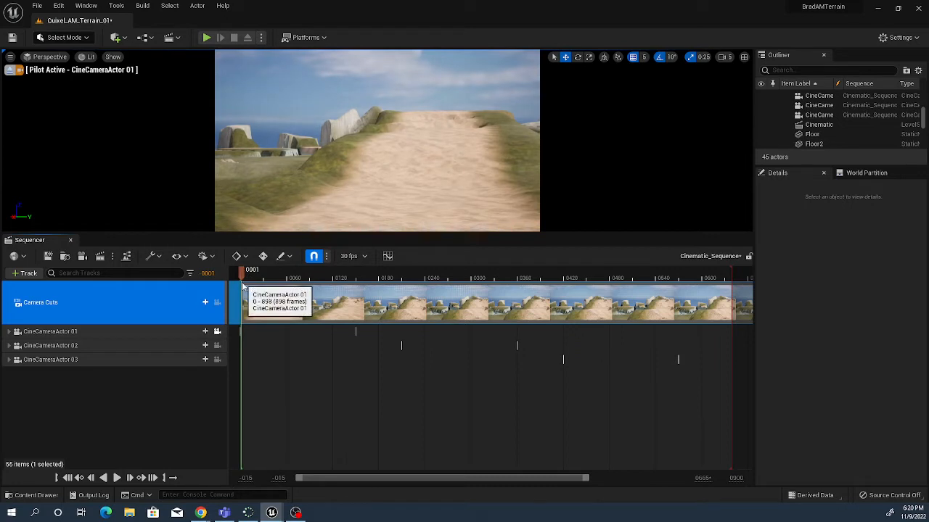
left_click_drag(248, 287, 355, 288)
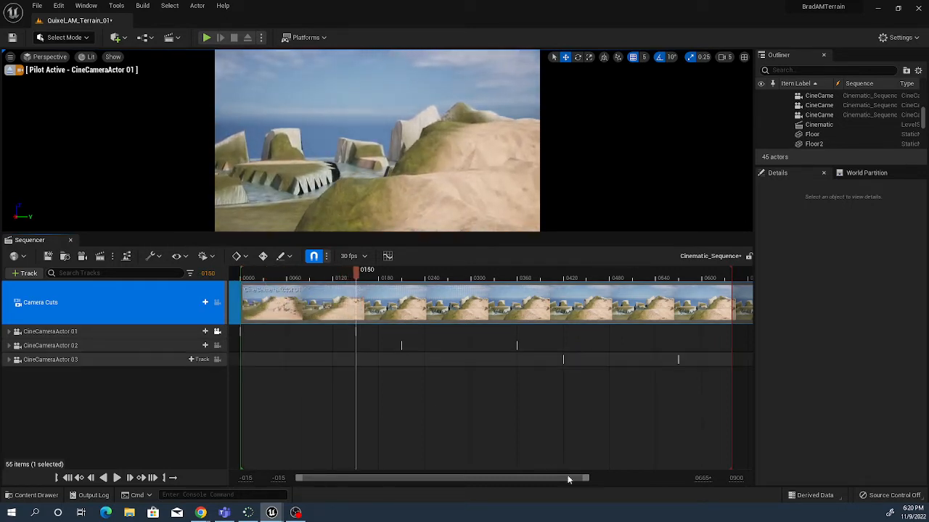
- Add a camera cut to CineCameraActor 02 at frame 180, between the first two cameras' keyframes
left_click_drag(587, 479, 454, 480)
left_click_drag(293, 479, 350, 479)
left_click_drag(452, 481, 431, 480)
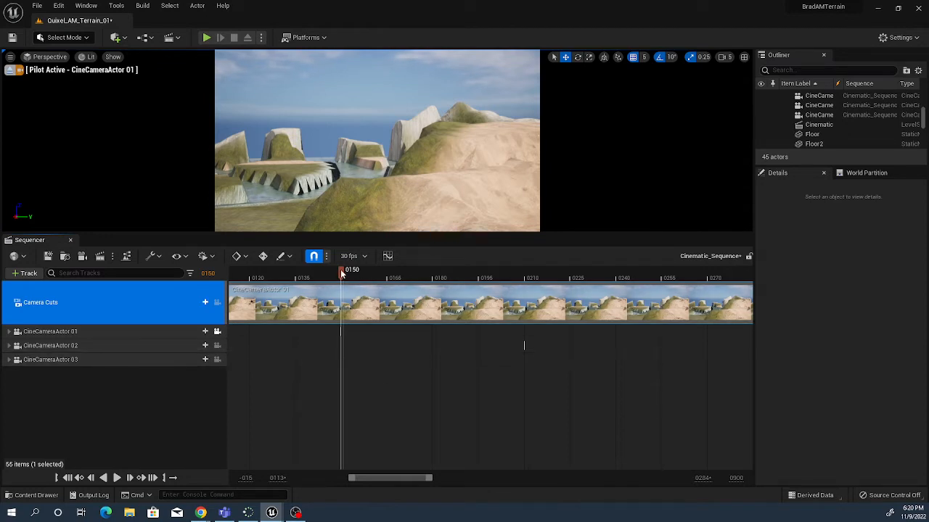
left_click_drag(340, 273, 433, 287)
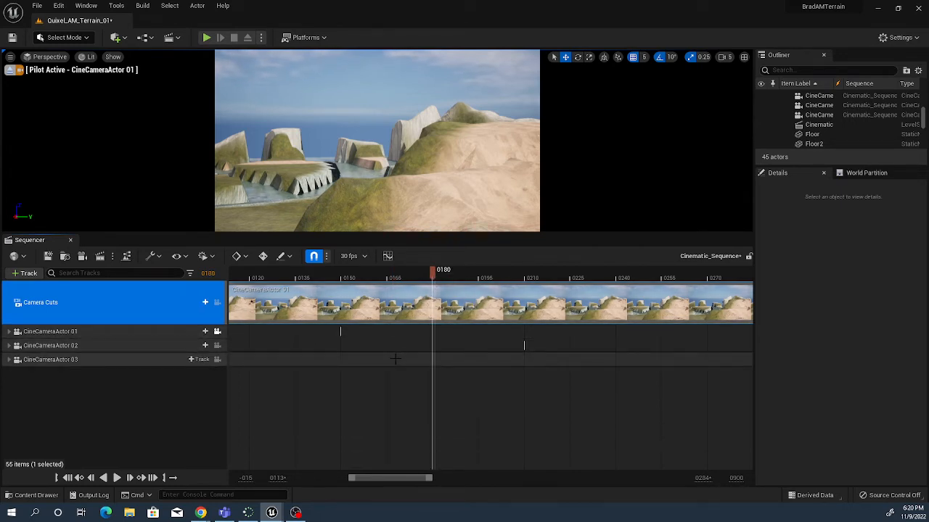
left_click(196, 302)
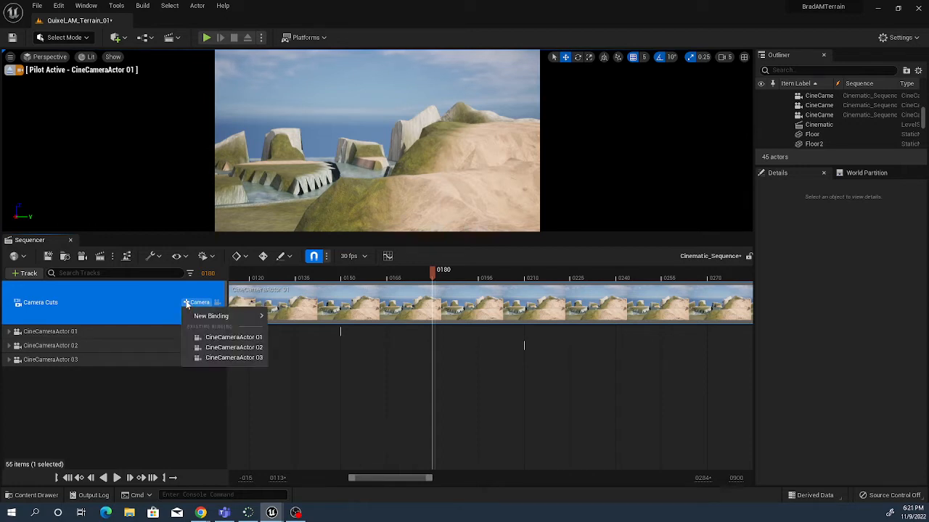
left_click(235, 349)
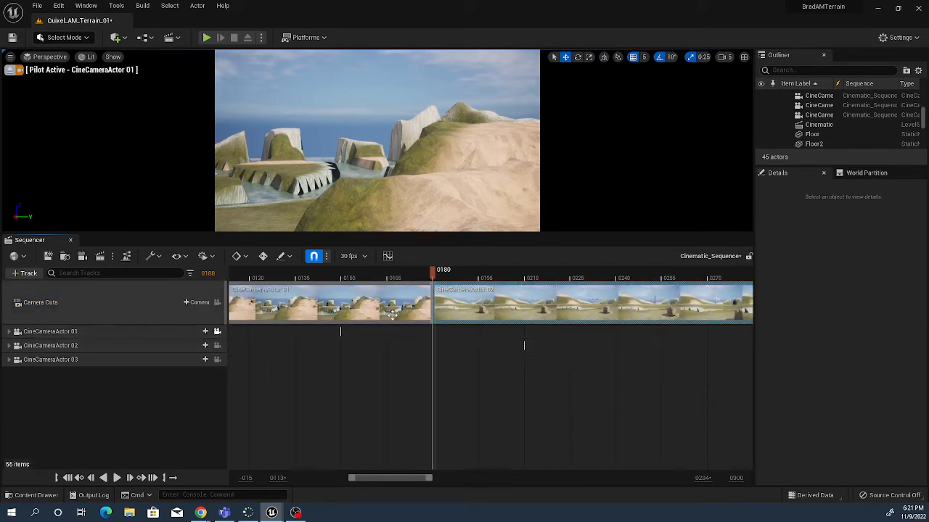
- Move the playhead to frame 223 and lock the viewport to the Camera Cuts track
left_click_drag(432, 274, 564, 302)
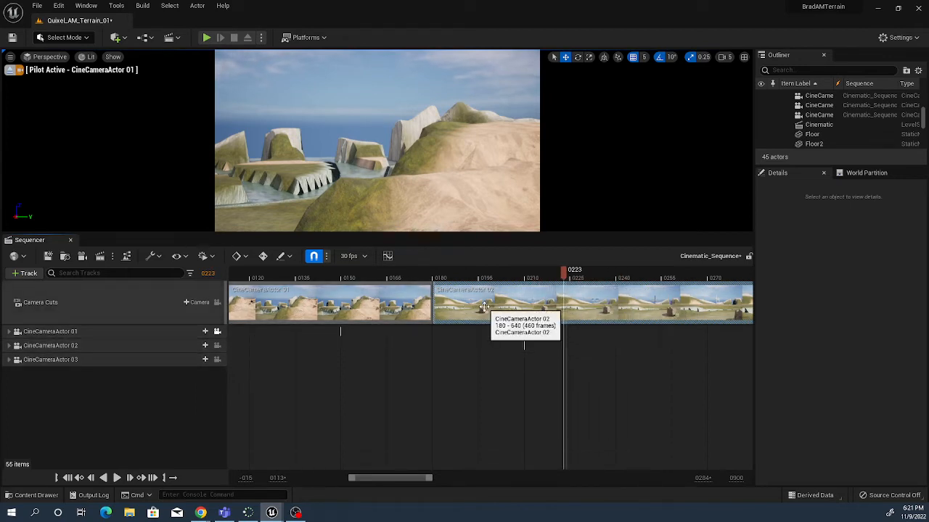
left_click(218, 302)
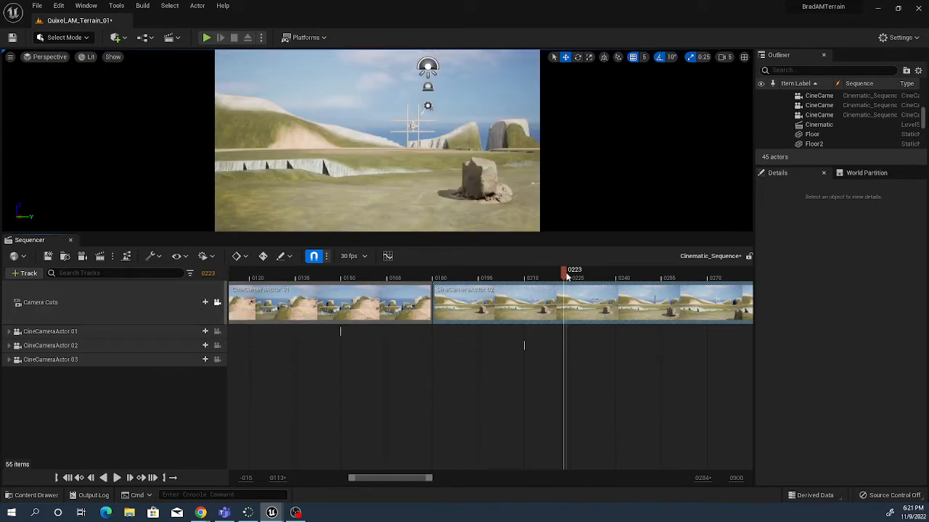
left_click_drag(567, 276, 568, 298)
- Add a camera cut to CineCameraActor 03 at frame 390
left_click_drag(393, 478, 476, 492)
left_click_drag(425, 276, 491, 288)
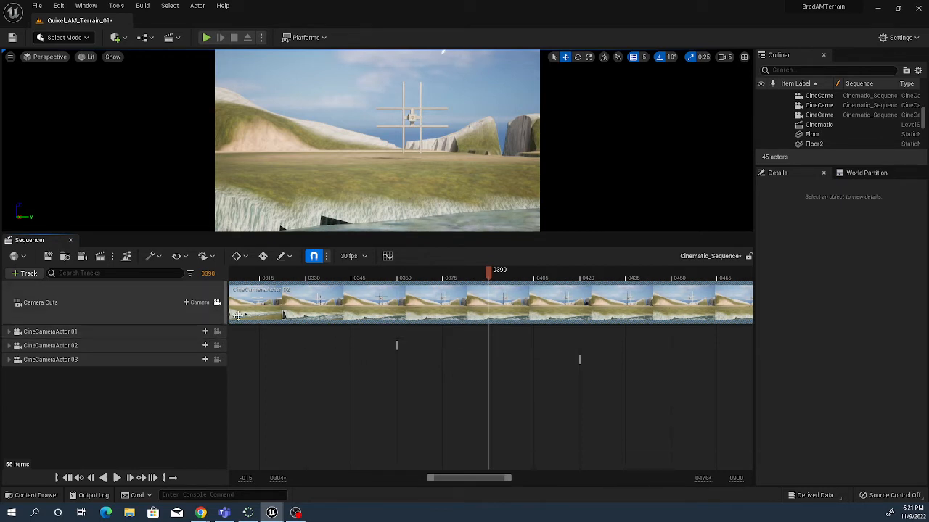
left_click(190, 303)
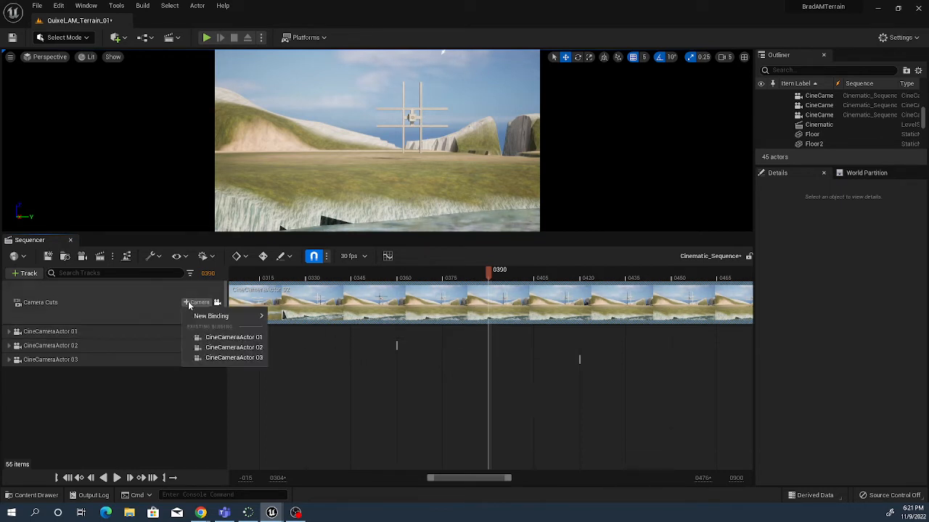
left_click(242, 357)
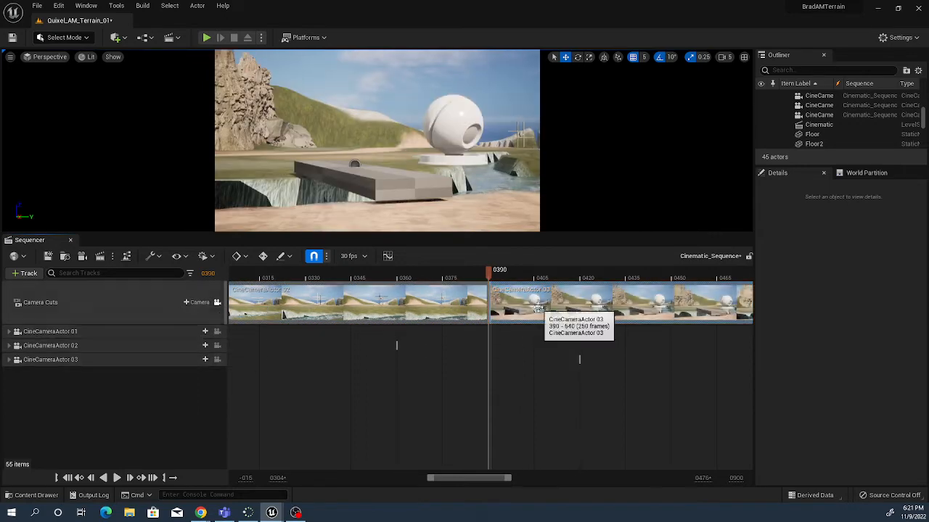
- Play back the whole sequence from the start to check the three camera cuts, and save the pending items
left_click_drag(490, 270, 689, 291)
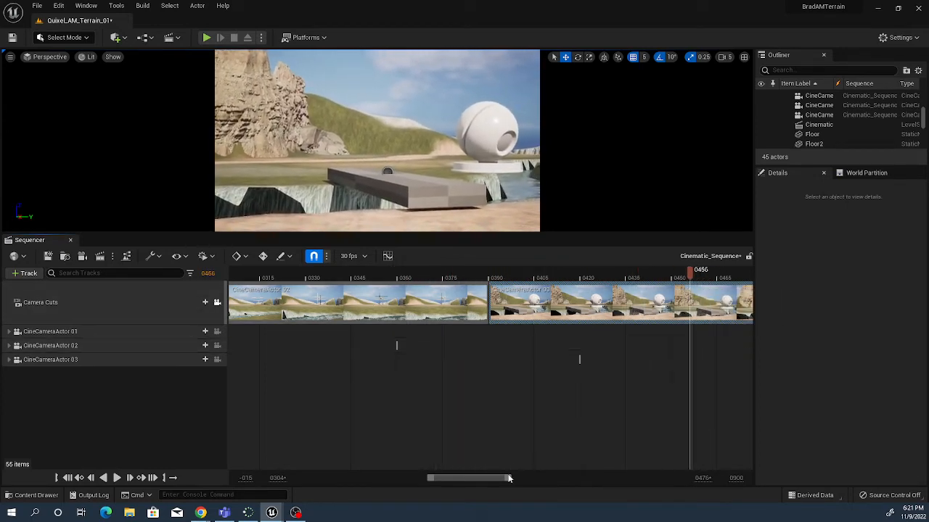
left_click_drag(499, 478, 595, 481)
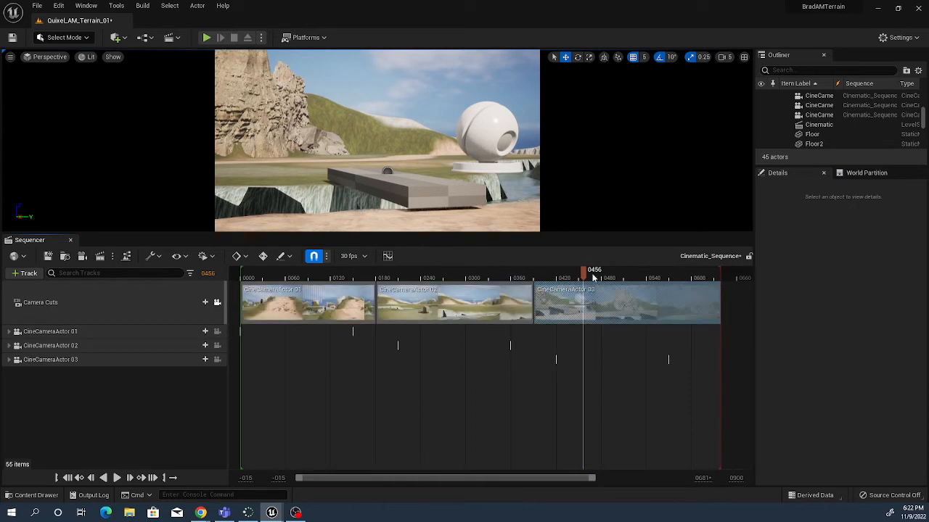
left_click_drag(584, 275, 238, 284)
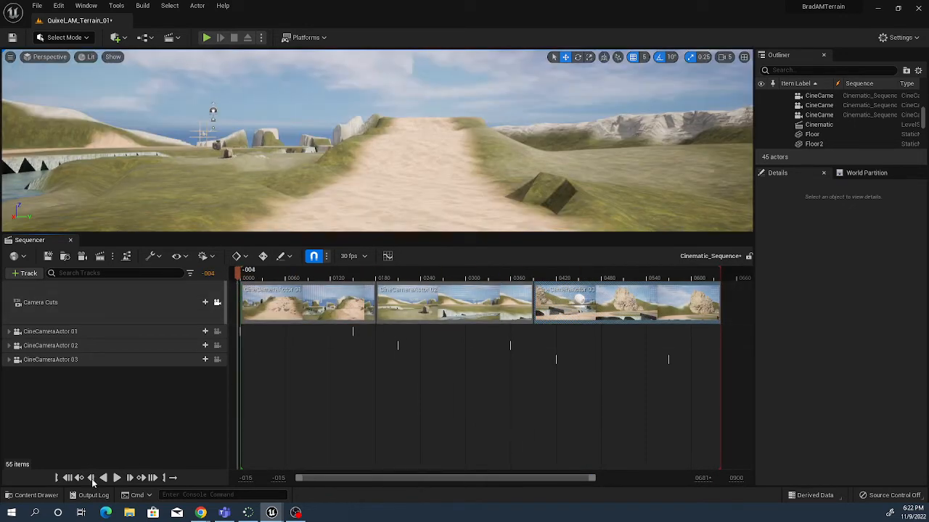
left_click(116, 478)
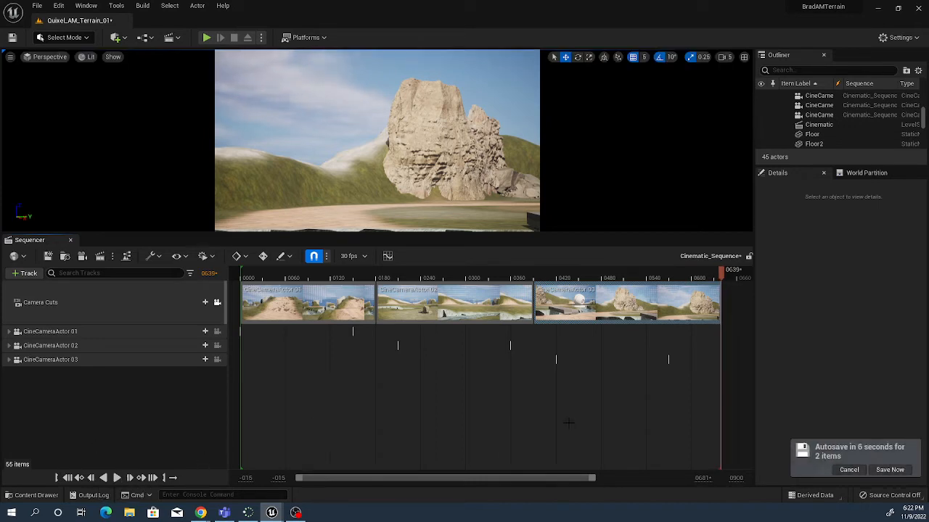
left_click(881, 470)
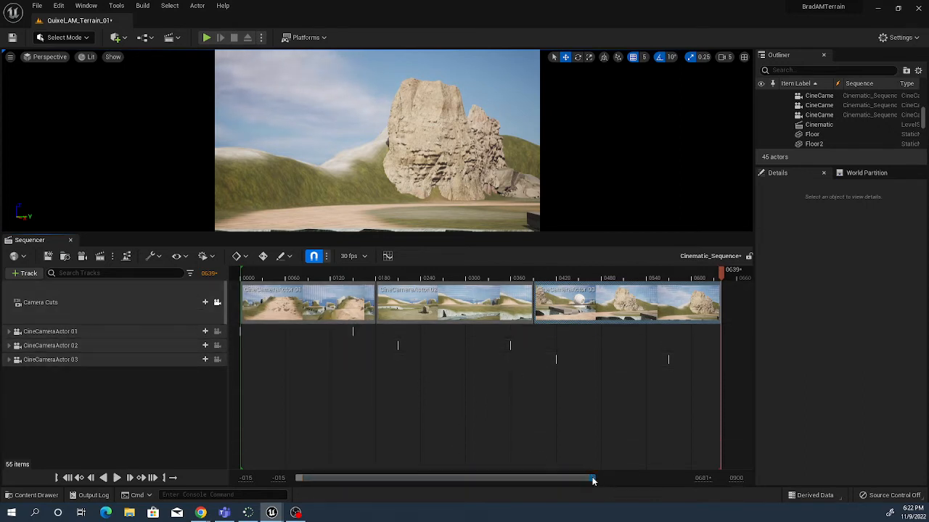
- Add a Fade track to the sequence and key its value at 0.0 on frame 150
left_click_drag(593, 480, 447, 463)
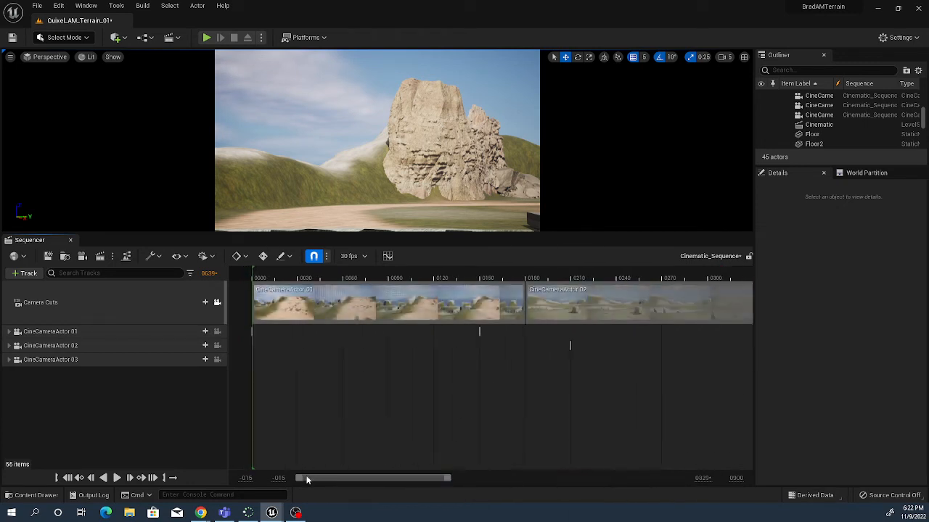
left_click_drag(306, 480, 365, 487)
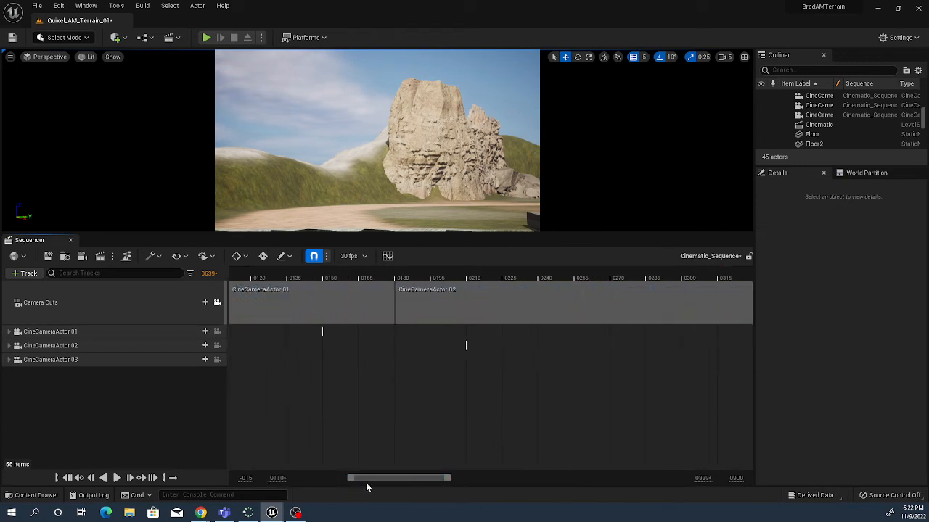
left_click_drag(449, 480, 424, 479)
left_click_drag(392, 278, 365, 284)
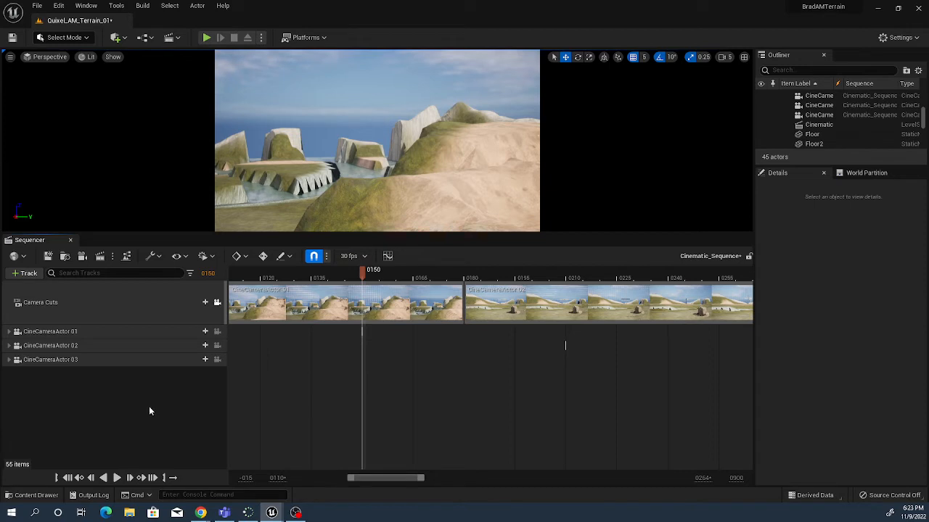
left_click(26, 274)
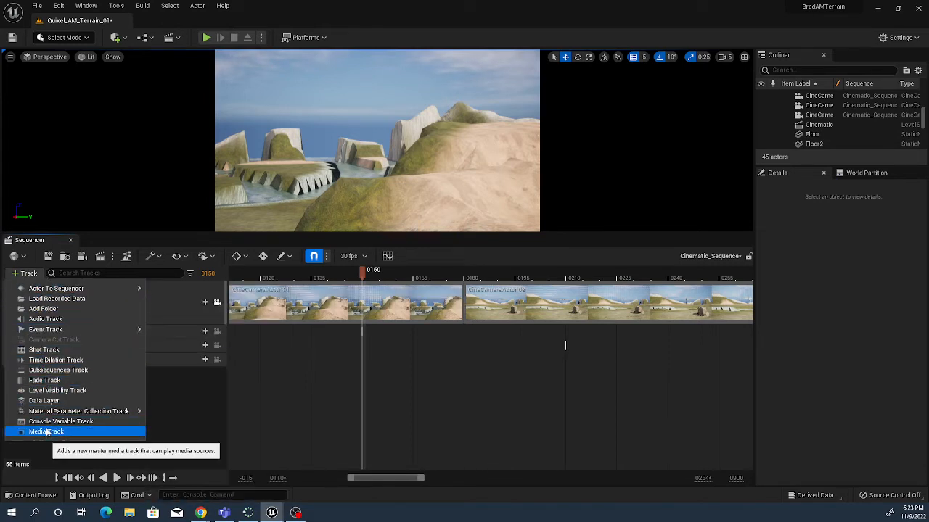
left_click(63, 382)
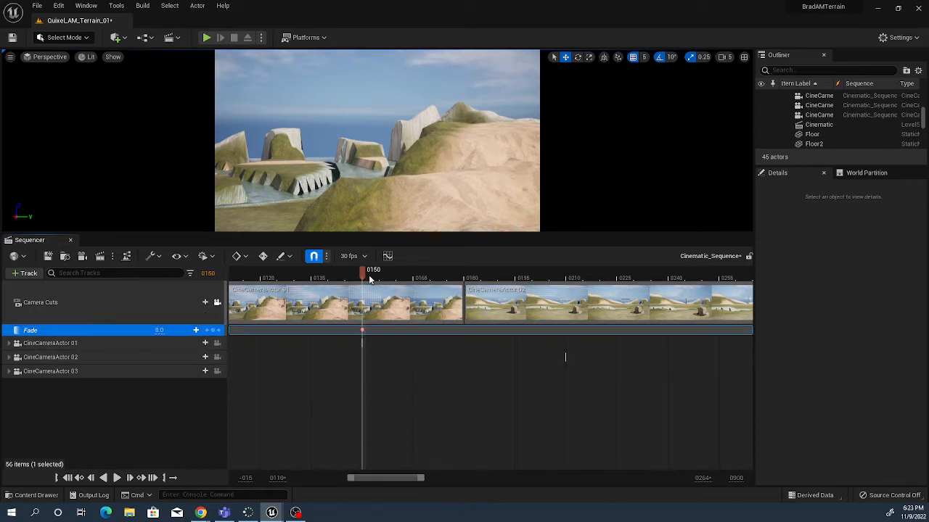
- Key the Fade track at 1.0 on frame 180, where the camera cuts, and move the playhead to frame 210
left_click_drag(372, 279, 465, 291)
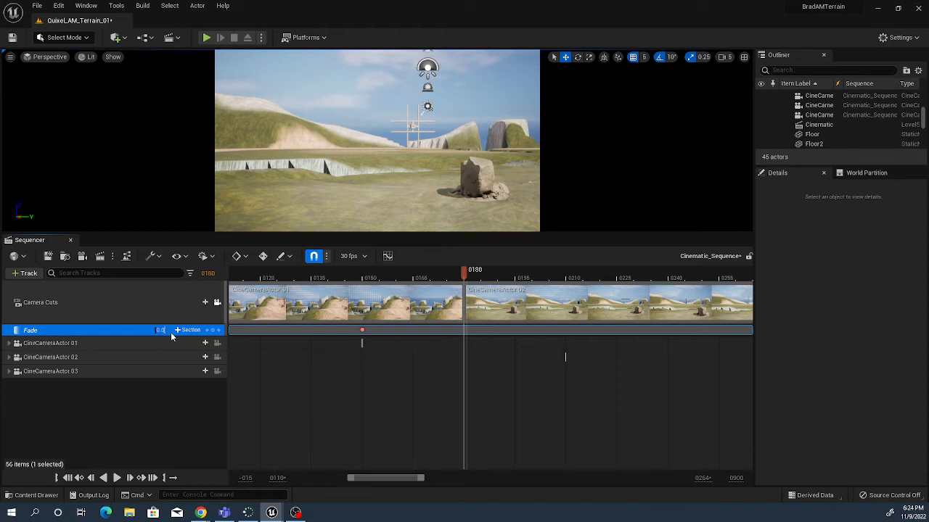
key("Return")
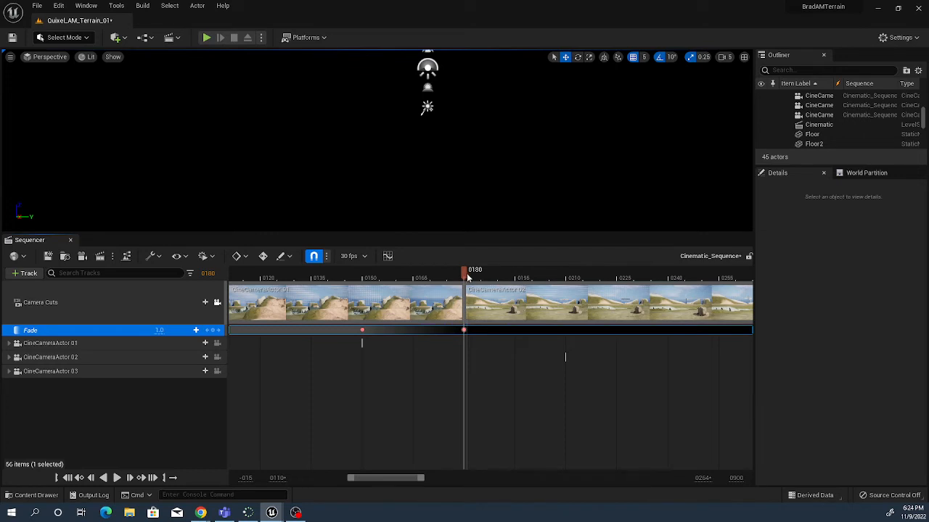
left_click_drag(466, 273, 566, 274)
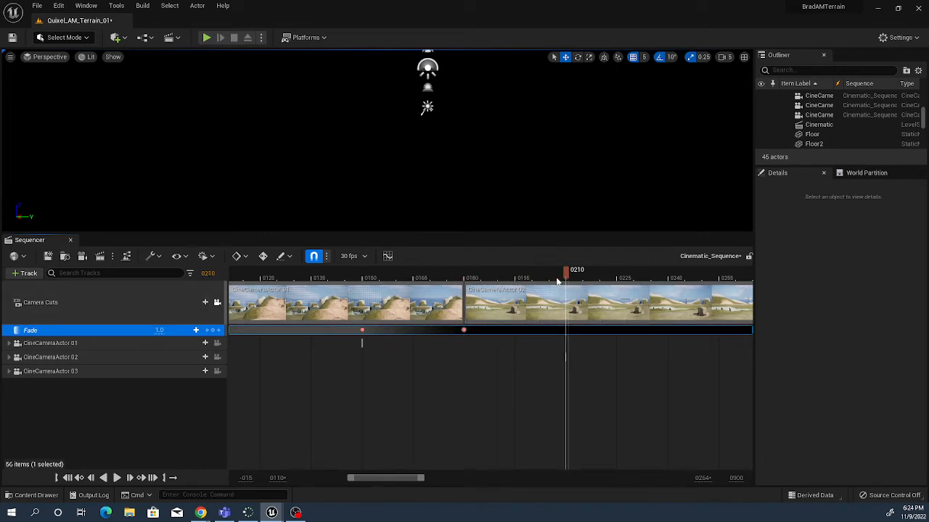
- Key the Fade track at 0.0 on frame 210 and again on frame 360
left_click(164, 330)
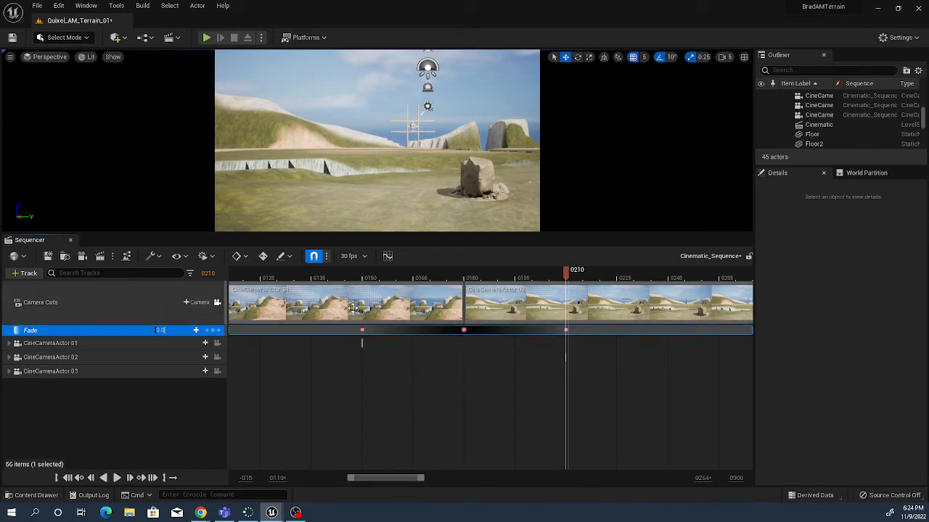
left_click_drag(568, 274, 567, 305)
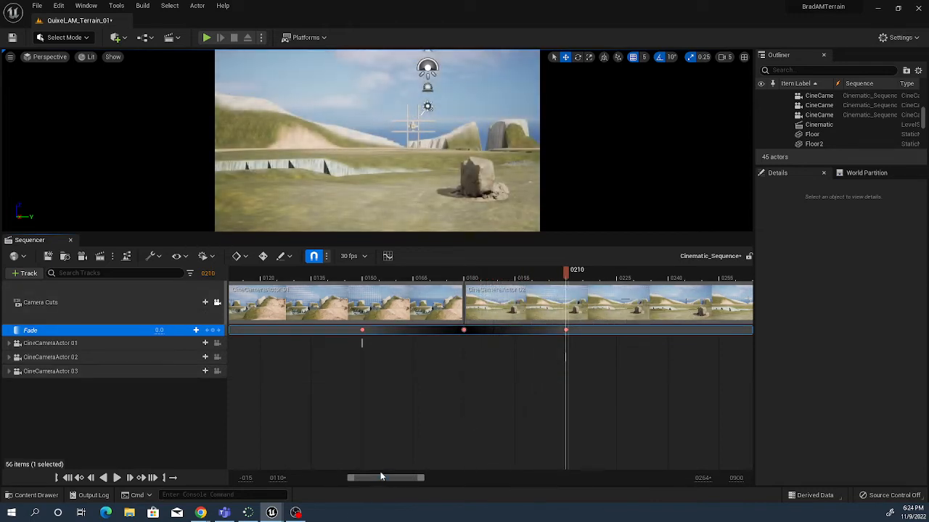
left_click_drag(380, 477, 464, 488)
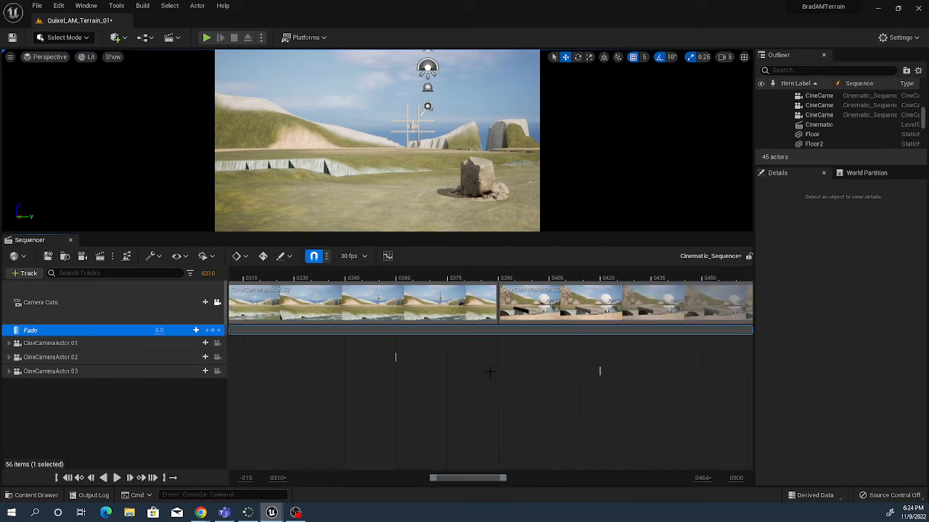
left_click_drag(428, 278, 396, 278)
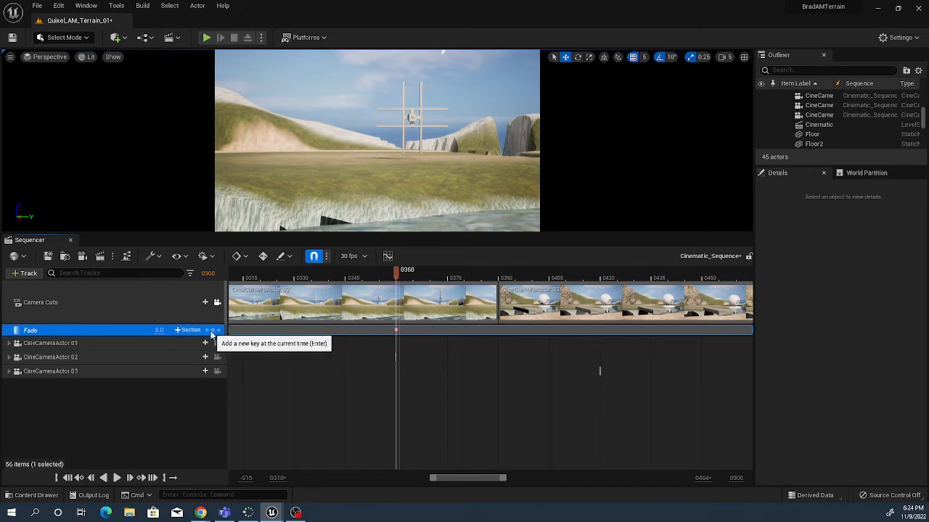
left_click(218, 330)
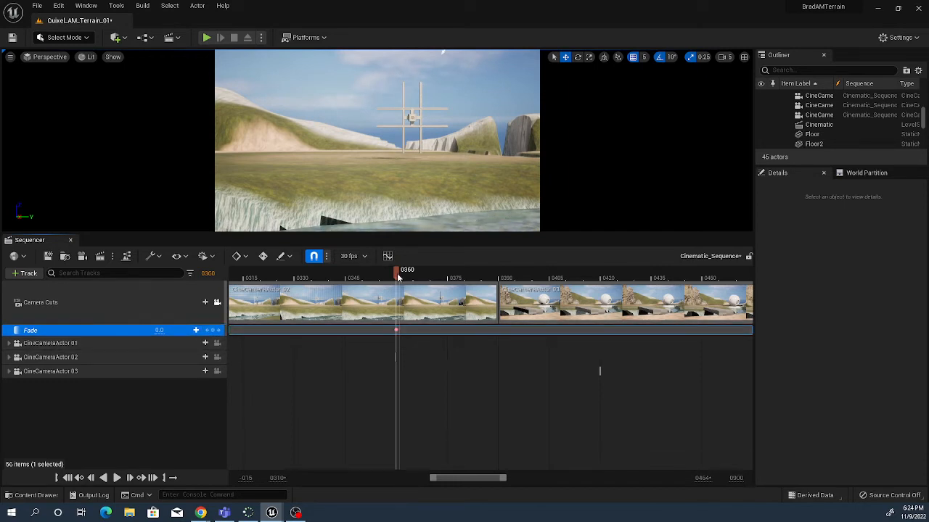
- Key the Fade track at 1.0 on frame 390, where the camera cuts, and at 0.0 on frame 420
left_click_drag(397, 271, 499, 289)
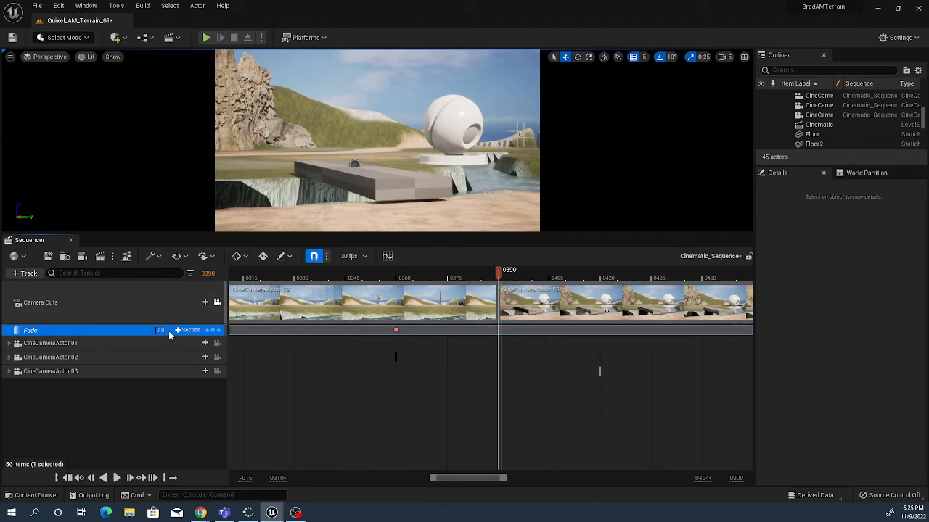
key("Return")
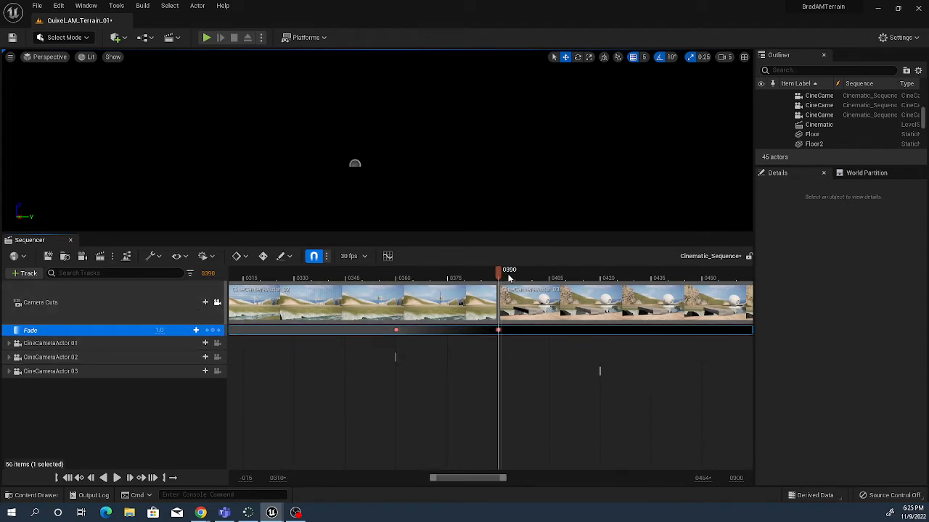
left_click_drag(508, 278, 602, 289)
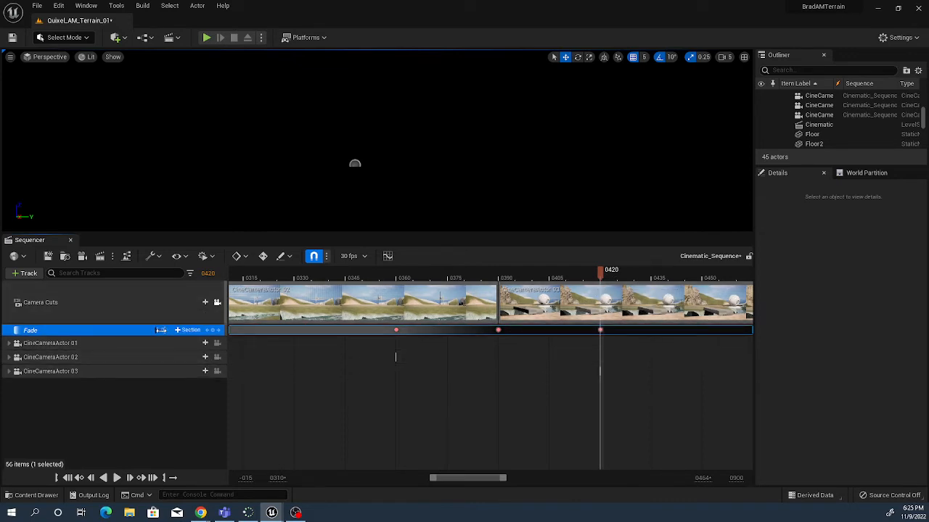
left_click(158, 330)
key("Return")
left_click(155, 330)
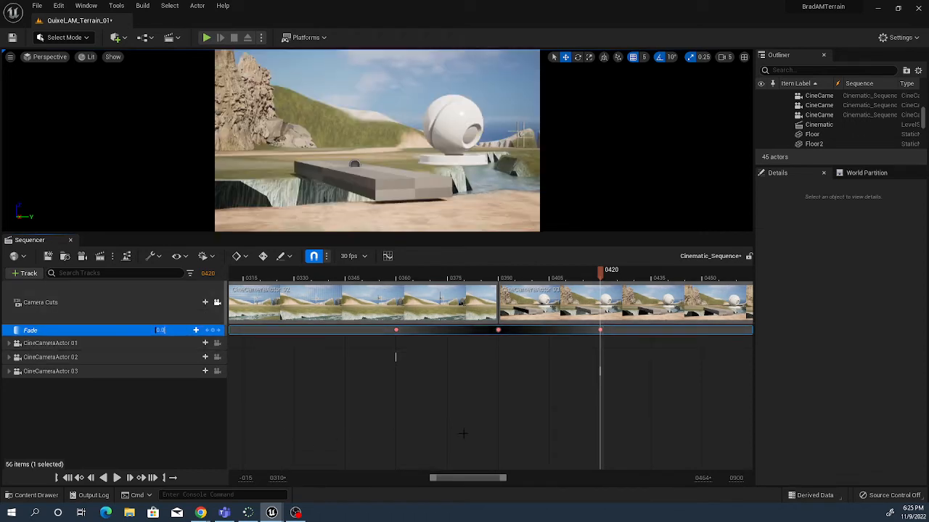
- Key the closing fade at 0.0 on frame 570 and 1.0 on frame 600, and close the Sequencer
left_click_drag(478, 477, 560, 475)
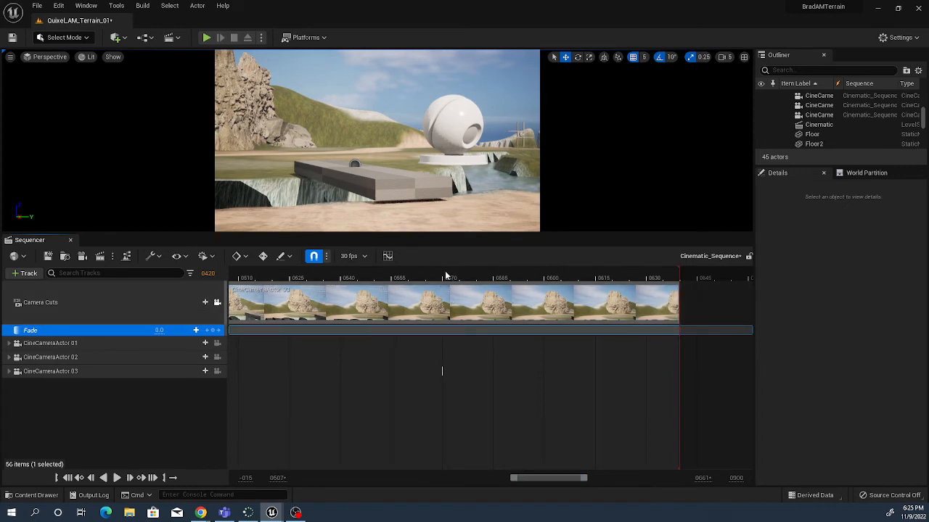
left_click_drag(445, 276, 445, 276)
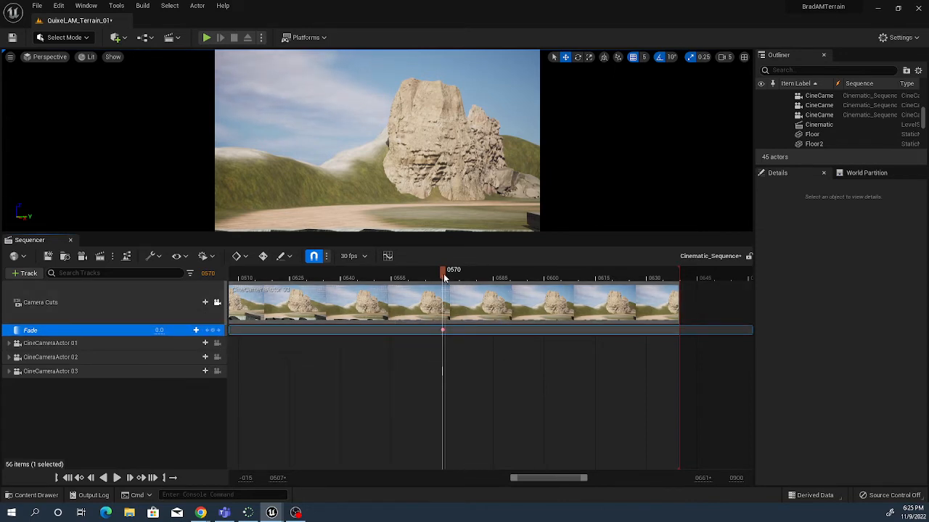
left_click_drag(444, 278, 546, 280)
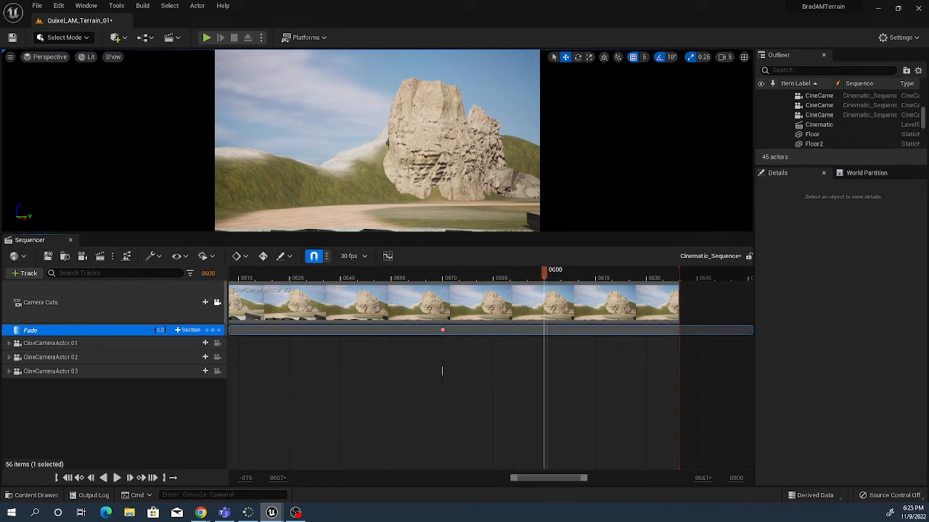
key("Return")
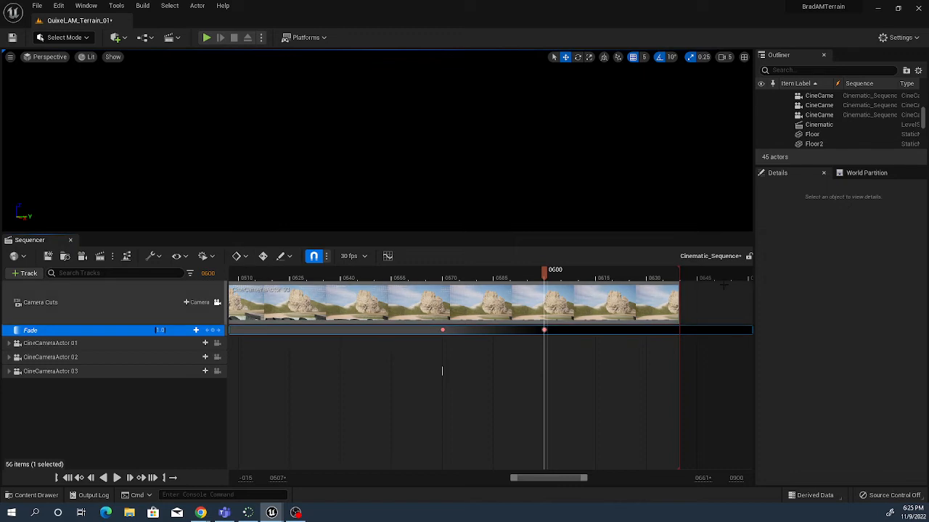
left_click(71, 239)
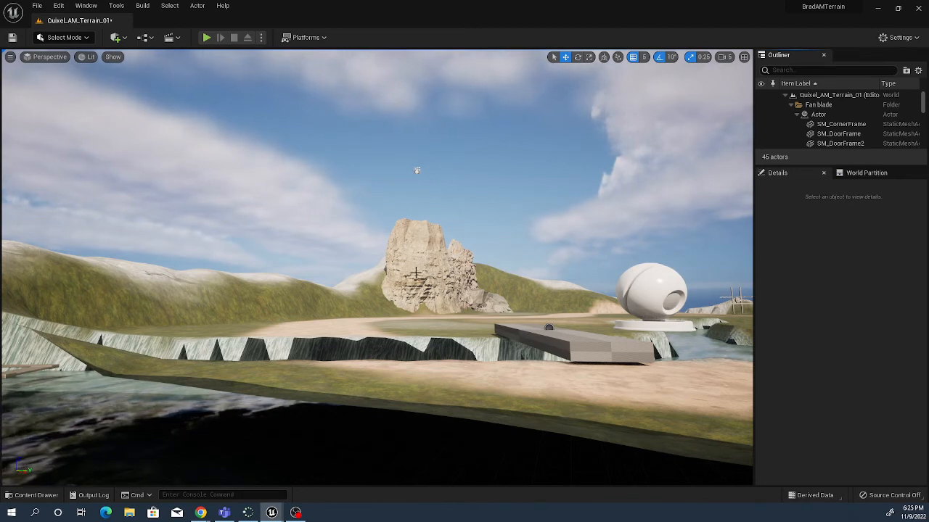
- Enable Auto Play on the Cinematic_Sequence actor in the level and keep its loop option at Don't Loop
left_click_drag(798, 165, 802, 221)
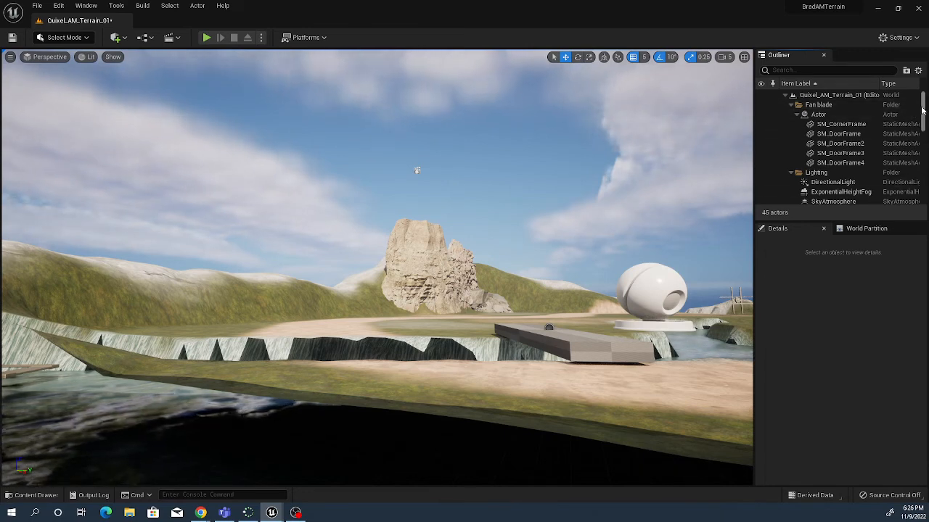
left_click_drag(925, 110, 926, 151)
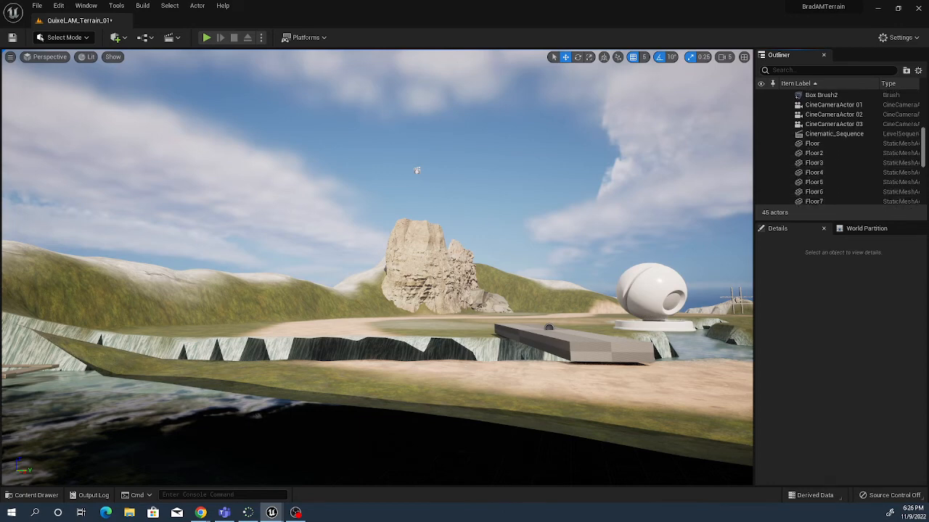
left_click(844, 136)
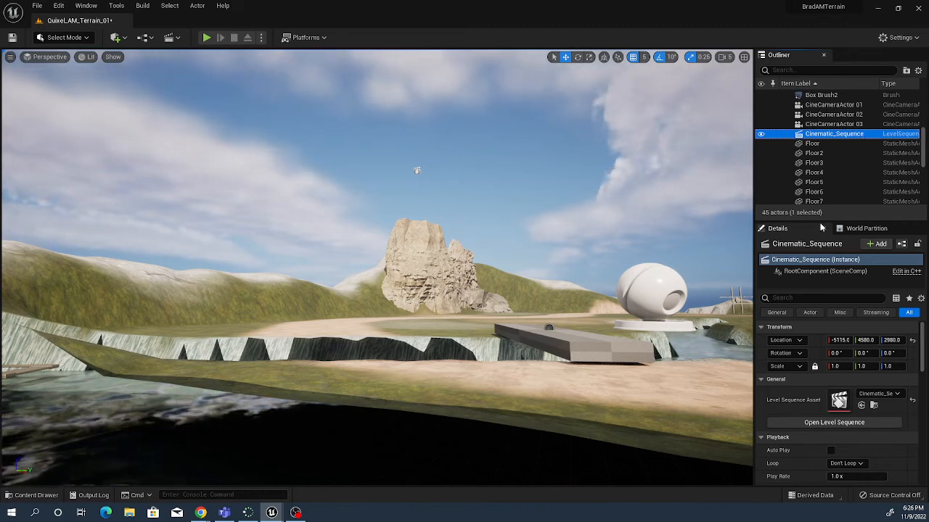
left_click_drag(820, 221, 818, 175)
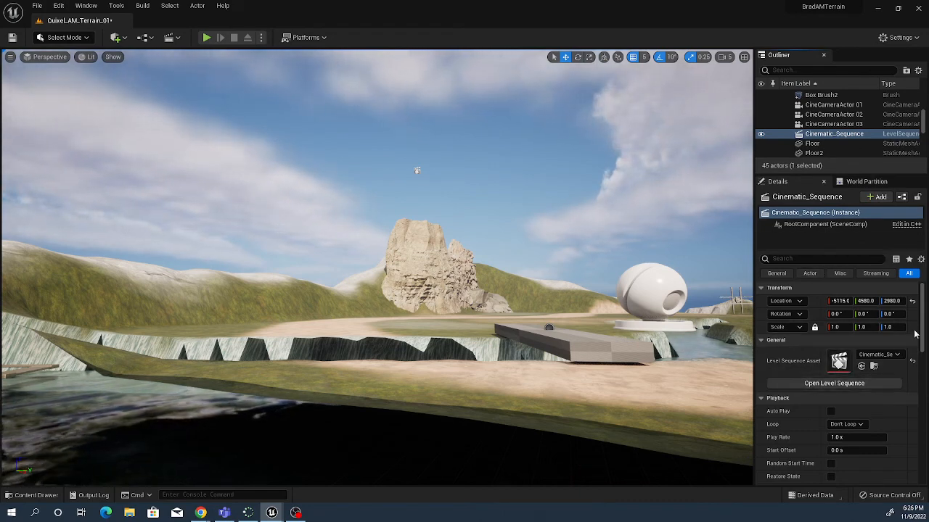
scroll(923, 312, "down", 2)
scroll(816, 321, "down", 3)
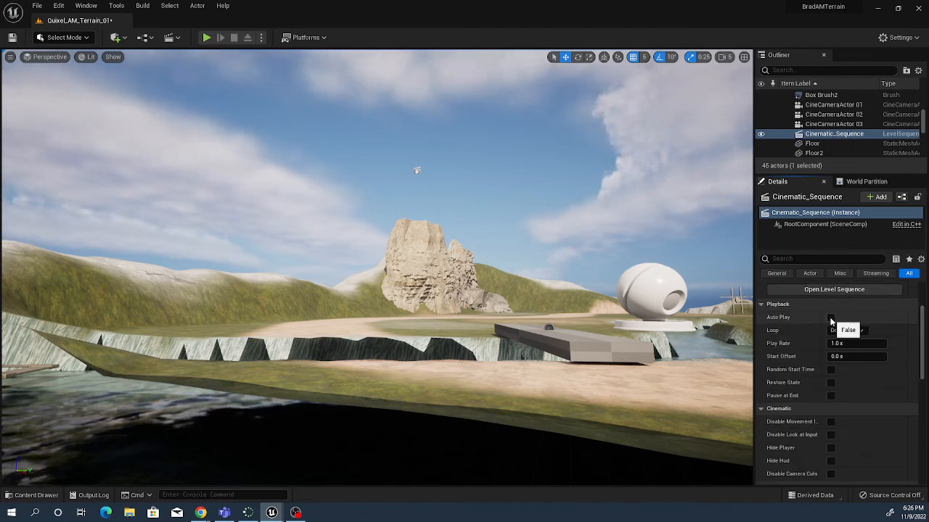
left_click(831, 318)
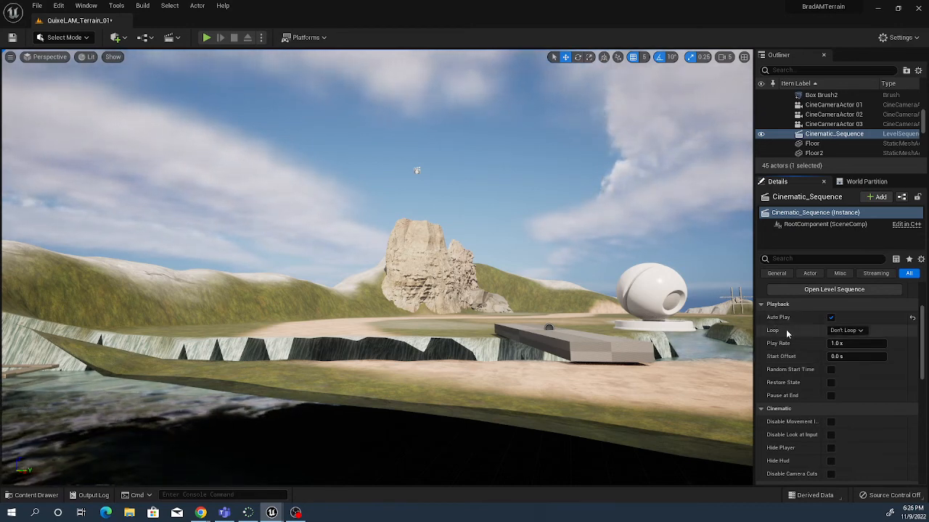
left_click(853, 331)
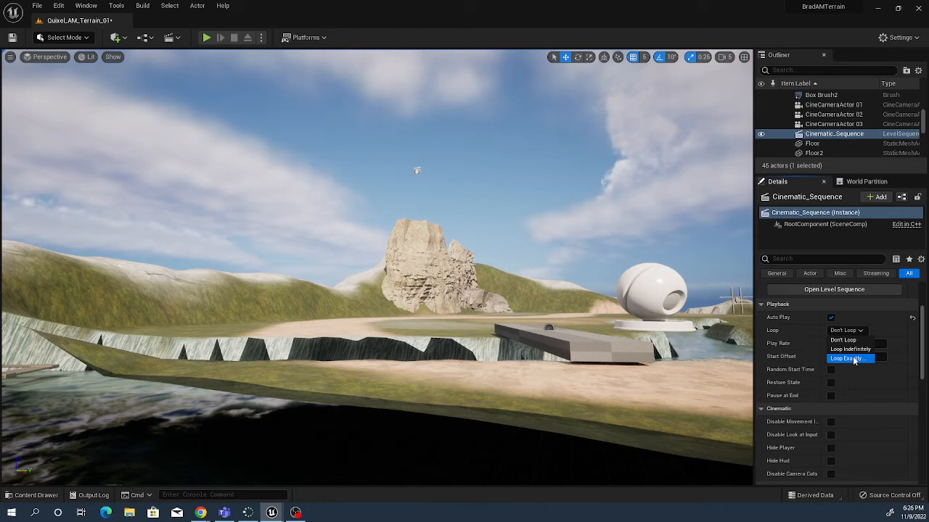
left_click(846, 340)
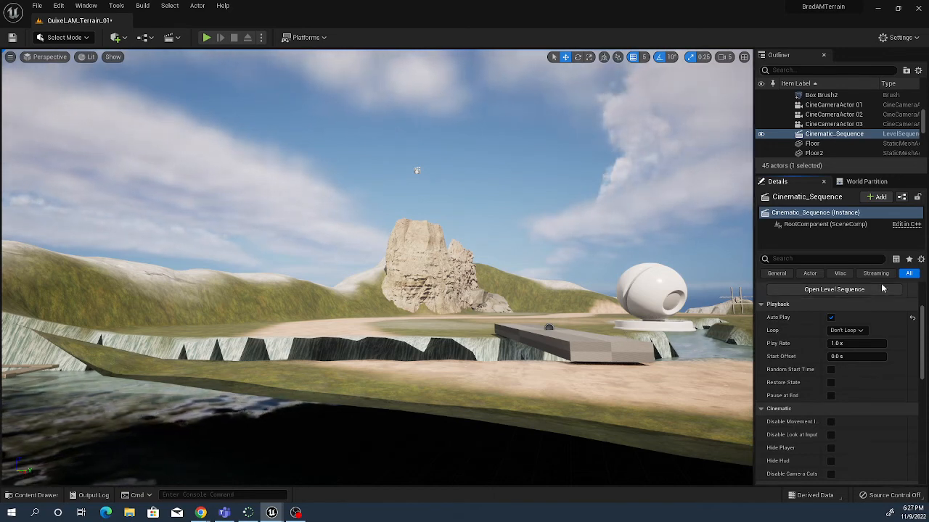
- Save the current level under the new name Quixel_PM_Terrain_01 in the Content folder
left_click(37, 6)
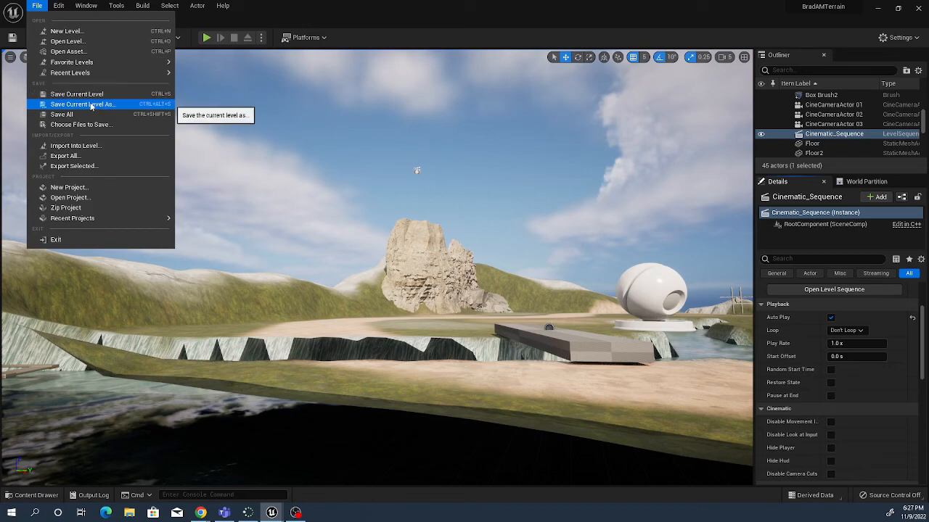
left_click(91, 103)
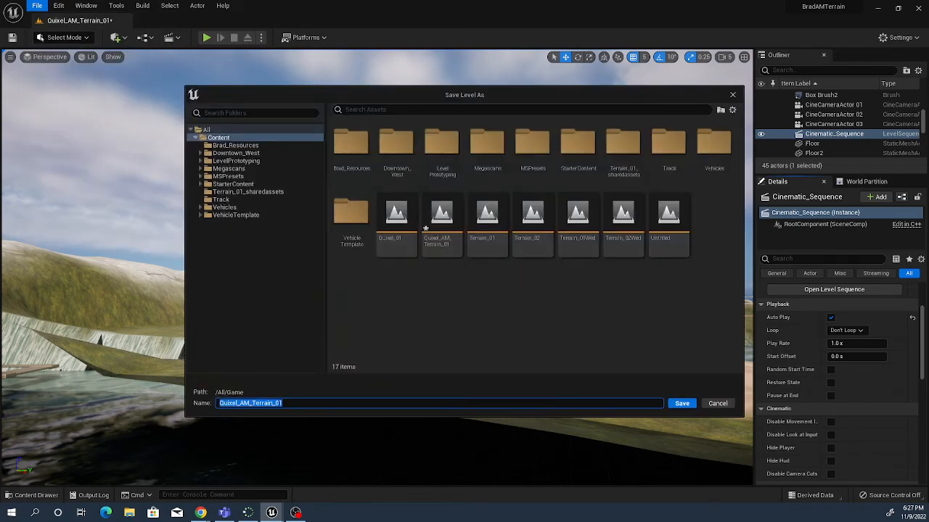
left_click(239, 403)
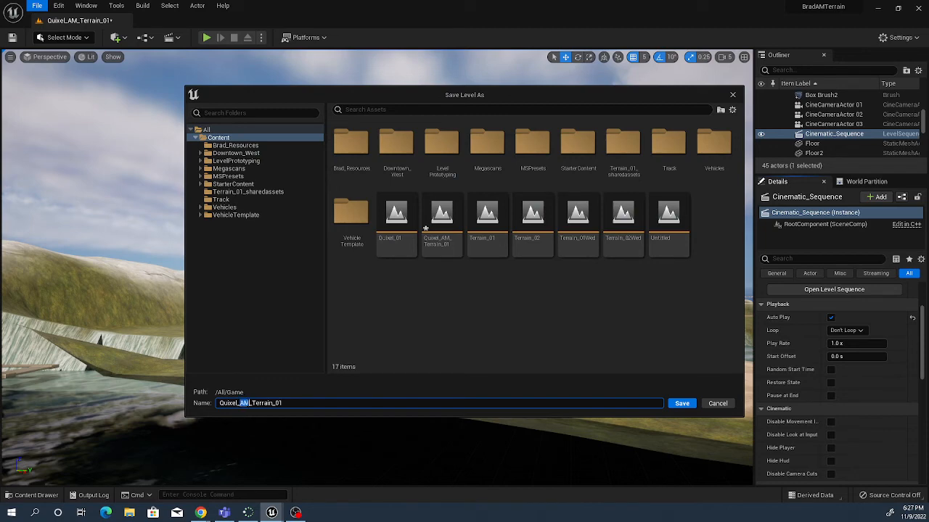
type("PM")
left_click(682, 404)
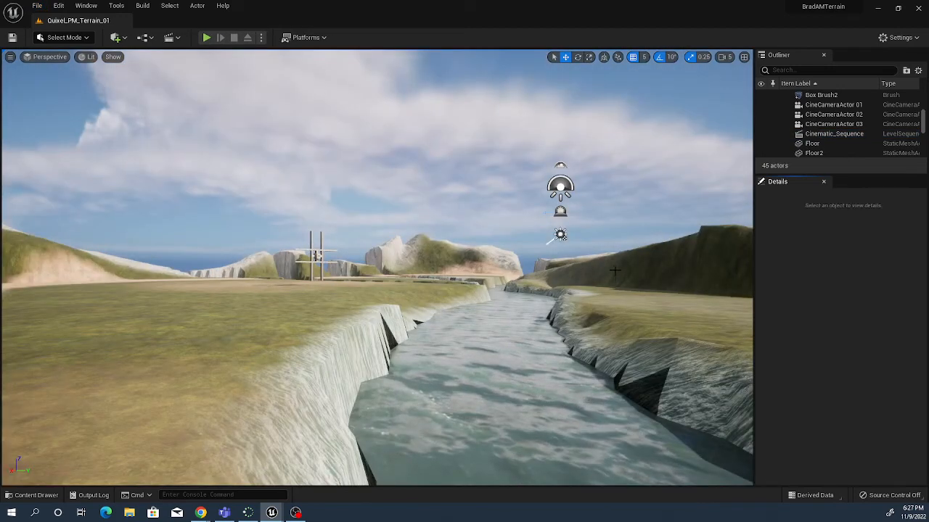
- Play the level to test whether the cinematic starts automatically, and stop the play session
left_click(206, 39)
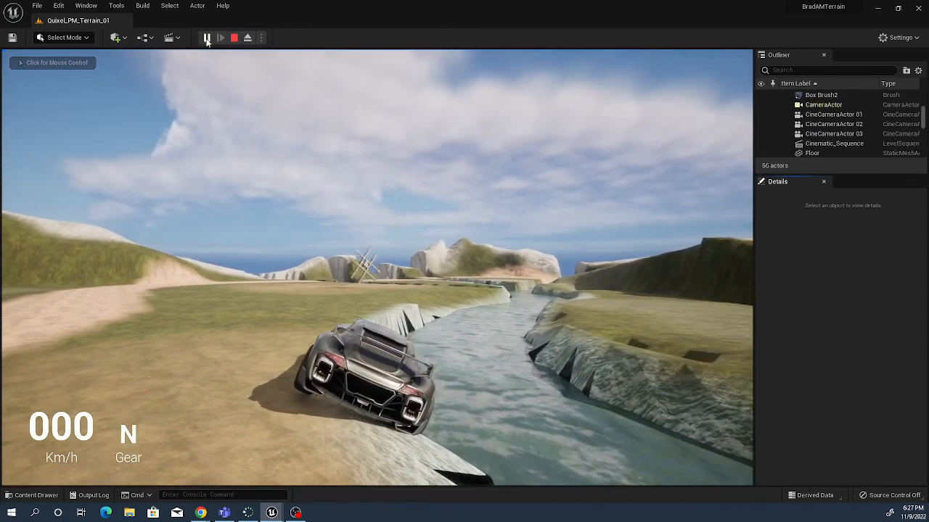
left_click(256, 283)
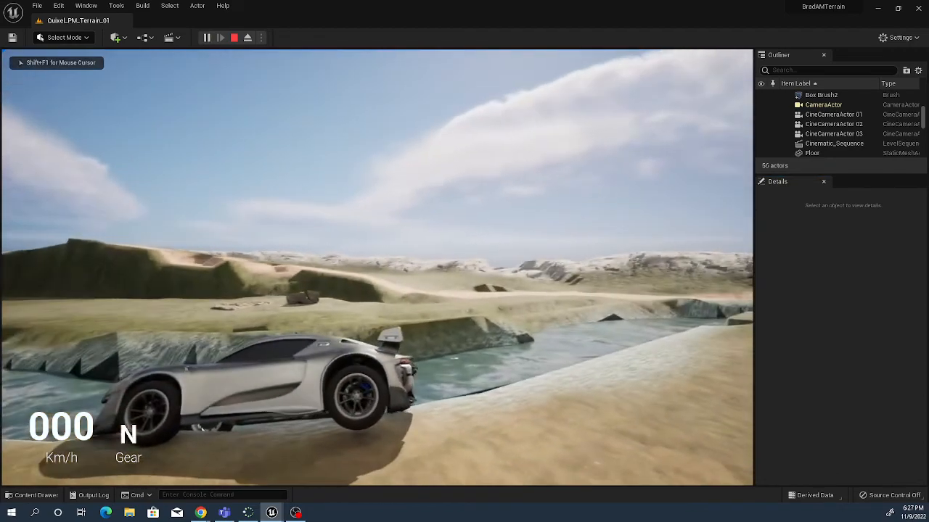
key("Escape")
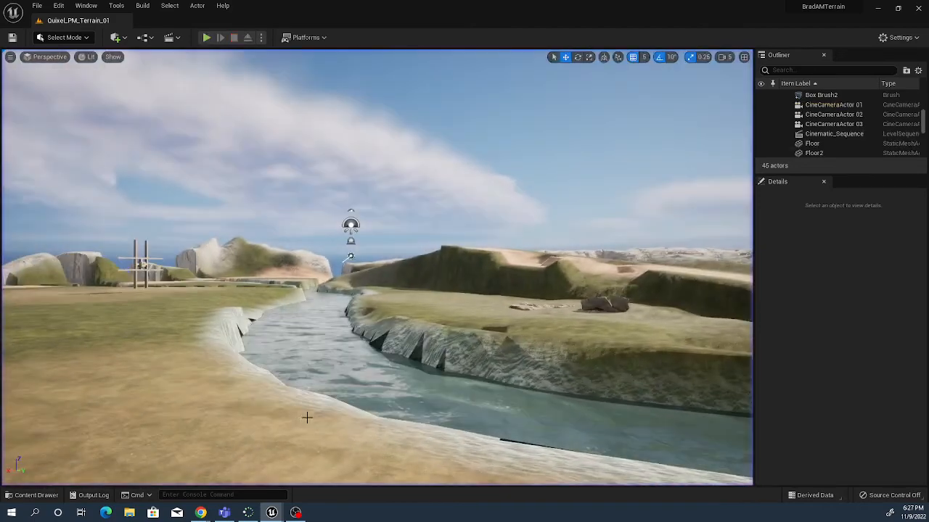
- Assign Cinematic_Sequence as the level sequence asset of the Cinematic_Sequence actor
left_click(833, 134)
left_click(830, 319)
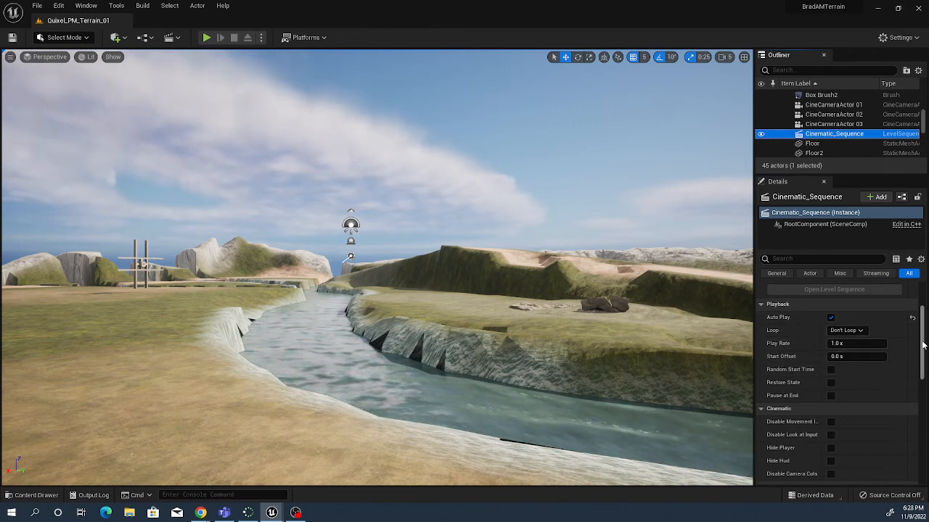
left_click_drag(922, 346, 922, 309)
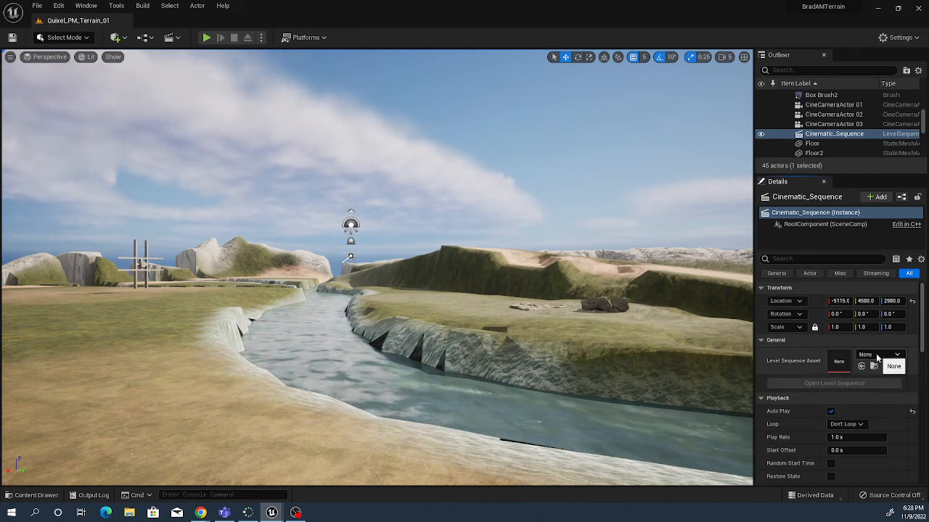
left_click(876, 357)
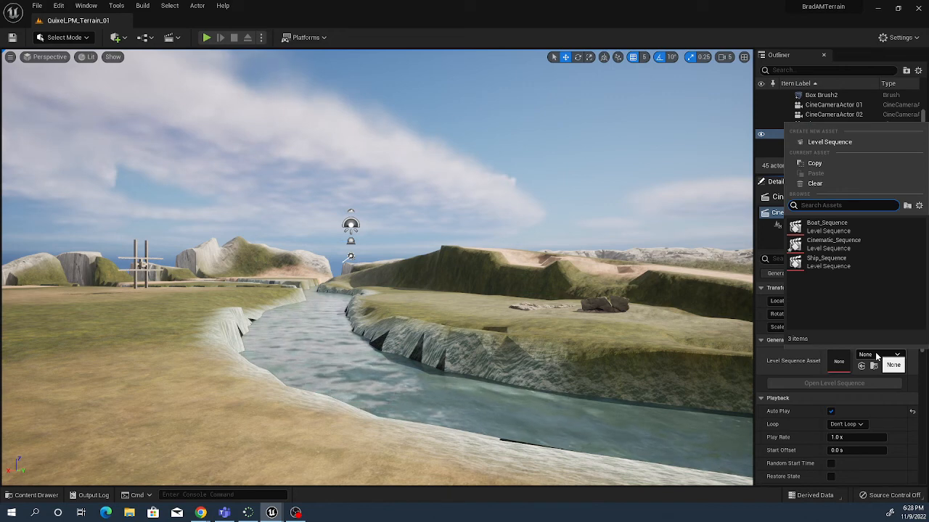
left_click(818, 243)
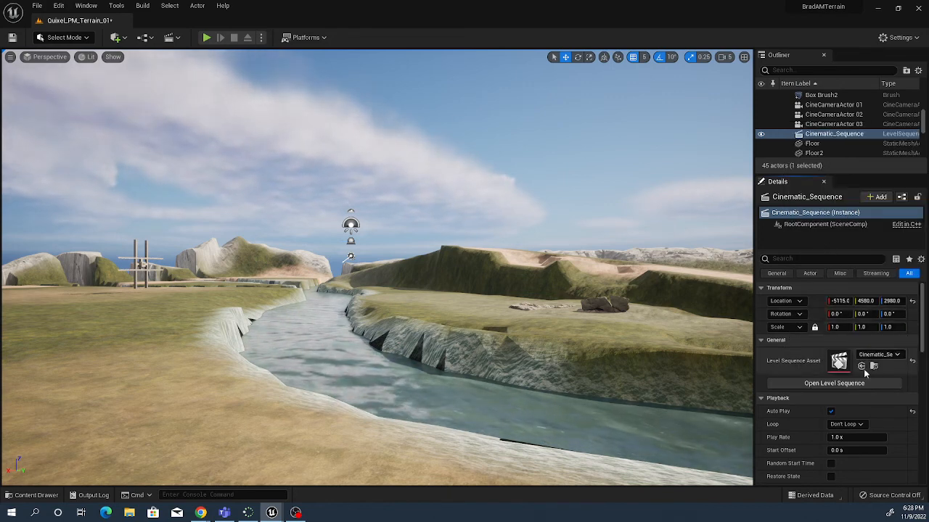
- Play the level again to test the cinematic's automatic start, drive the car forward briefly, and stop the session
left_click(206, 38)
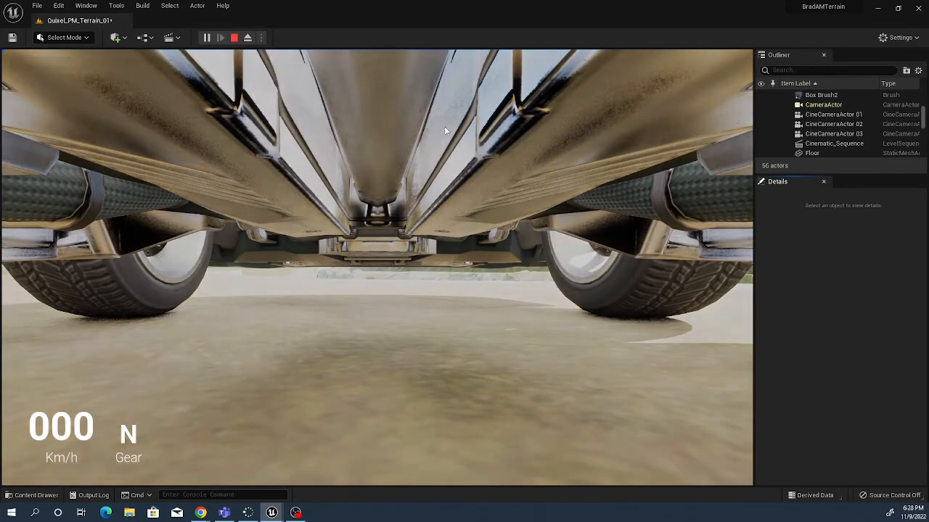
left_click(215, 98)
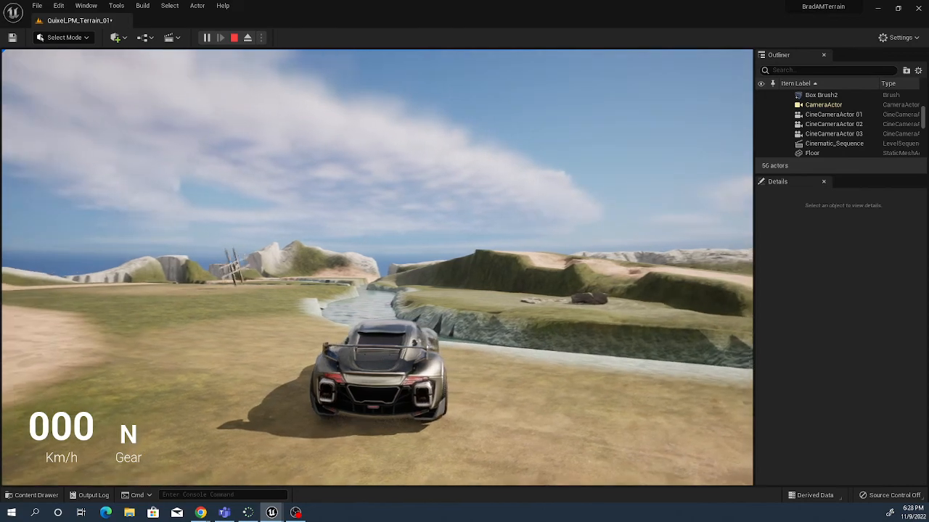
key("w")
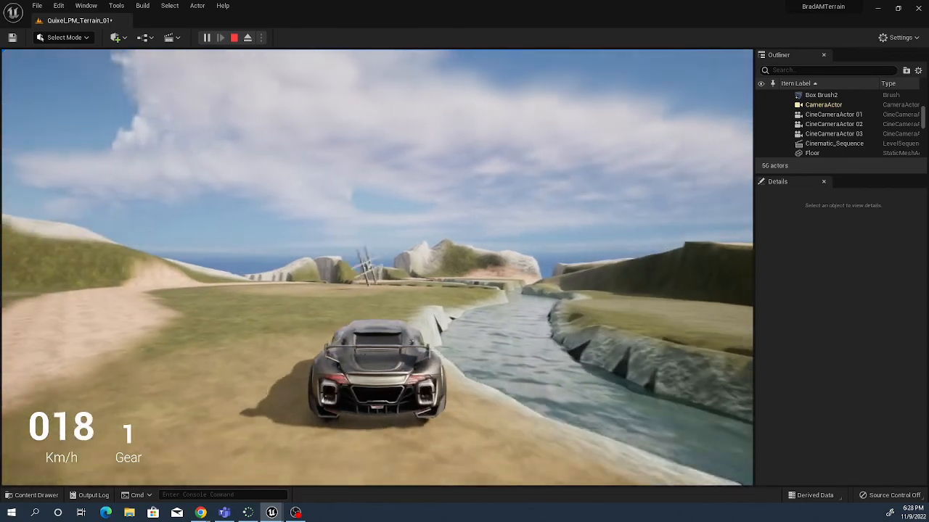
key("Escape")
right_click_drag(562, 265, 630, 293)
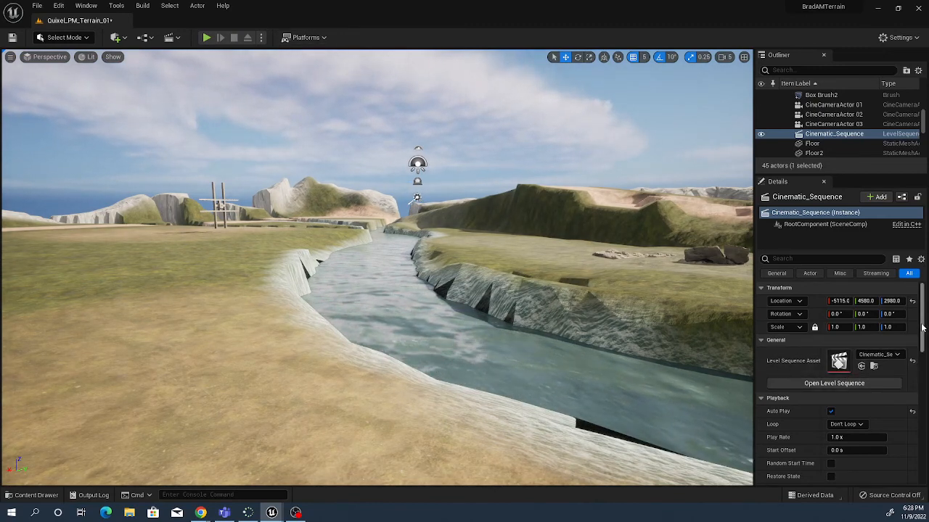
left_click_drag(923, 328, 927, 406)
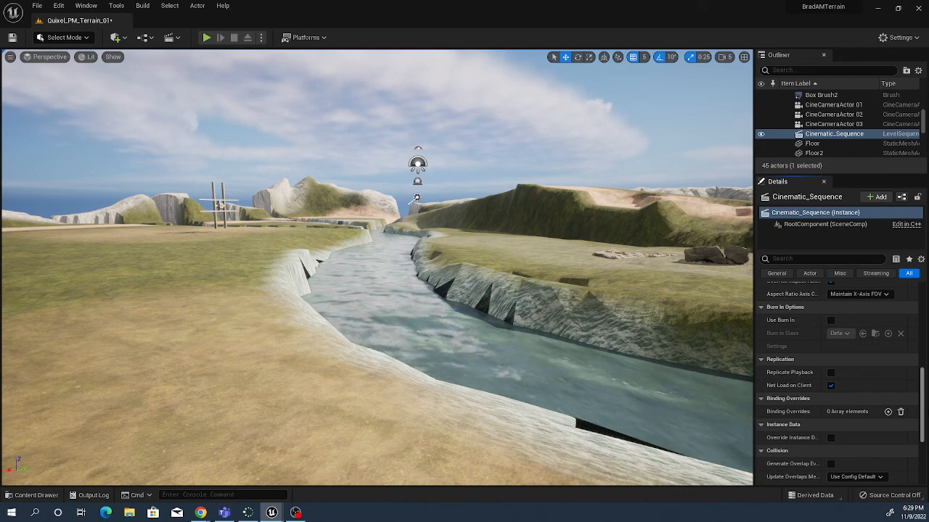
left_click_drag(927, 406, 926, 248)
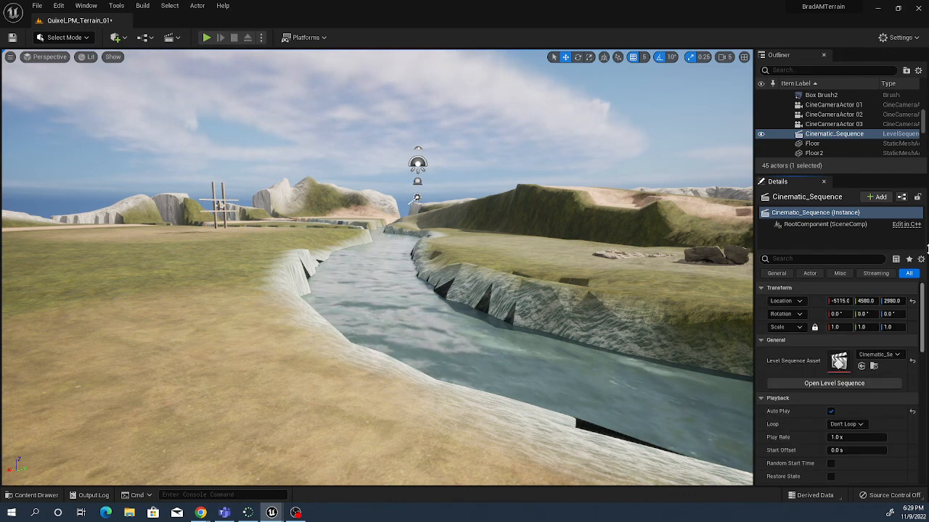